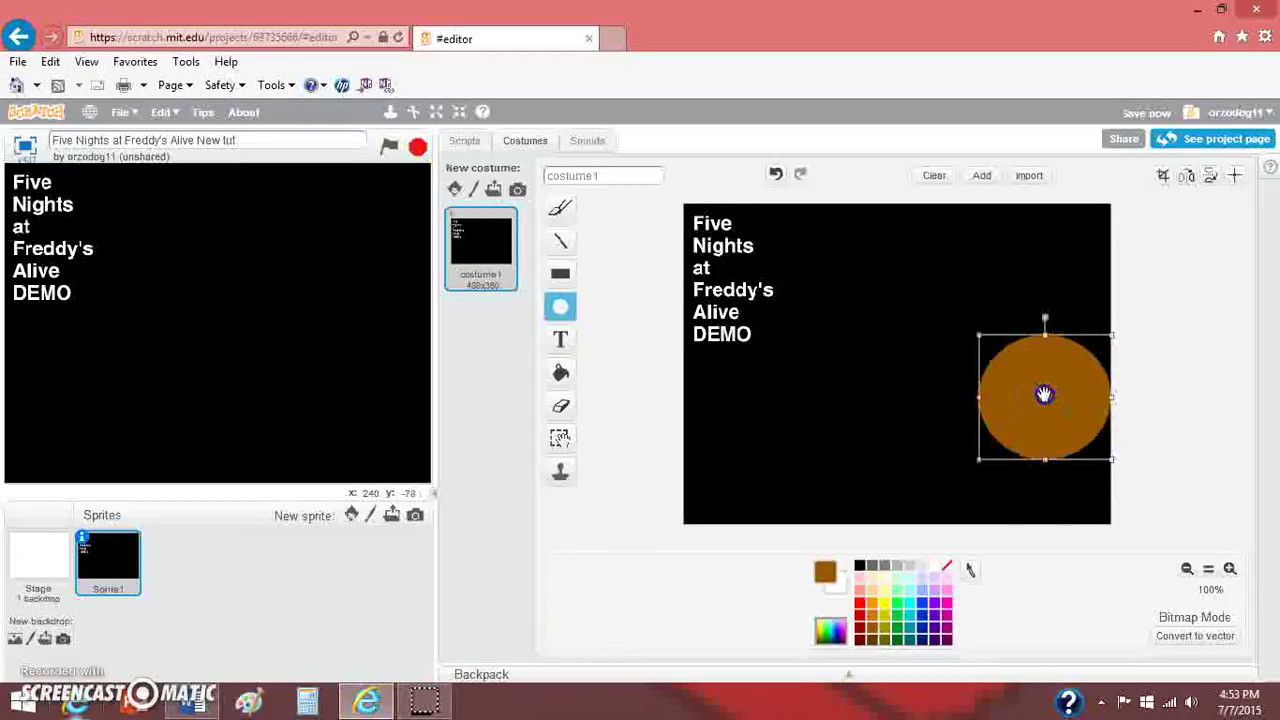
Delete the selected brown circle from the canvas
key("Delete")
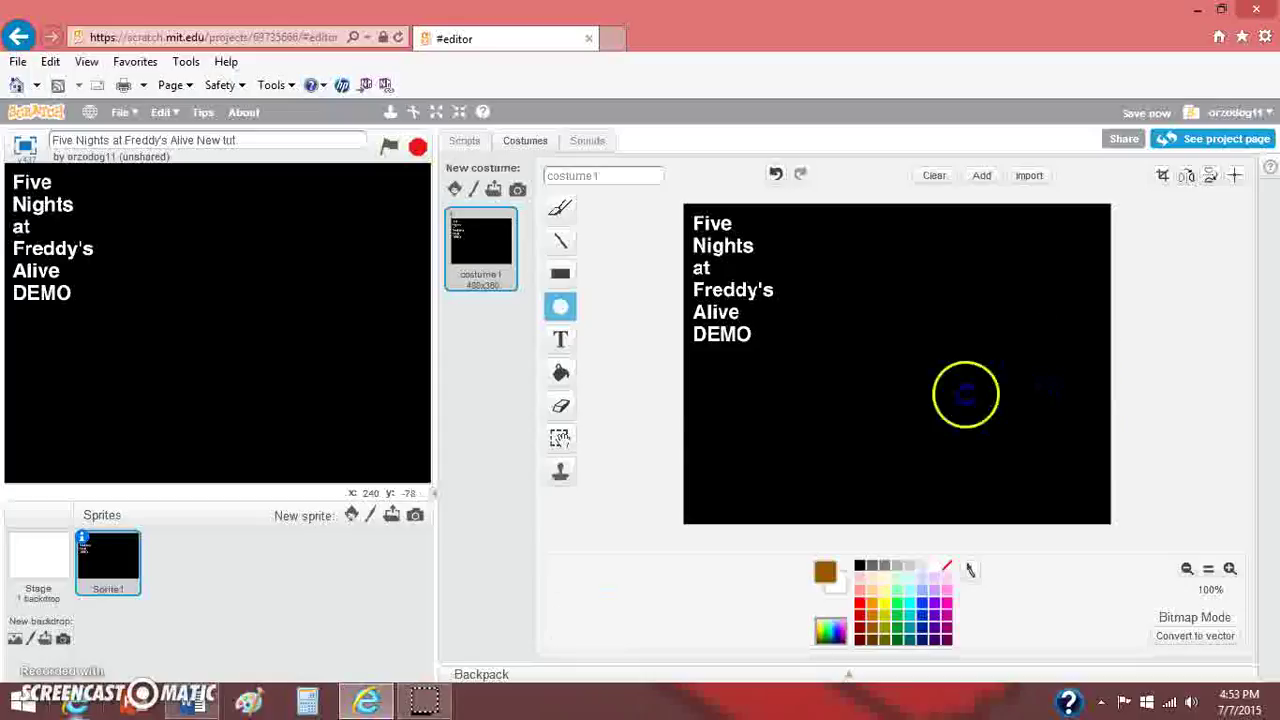
left_click(620, 38)
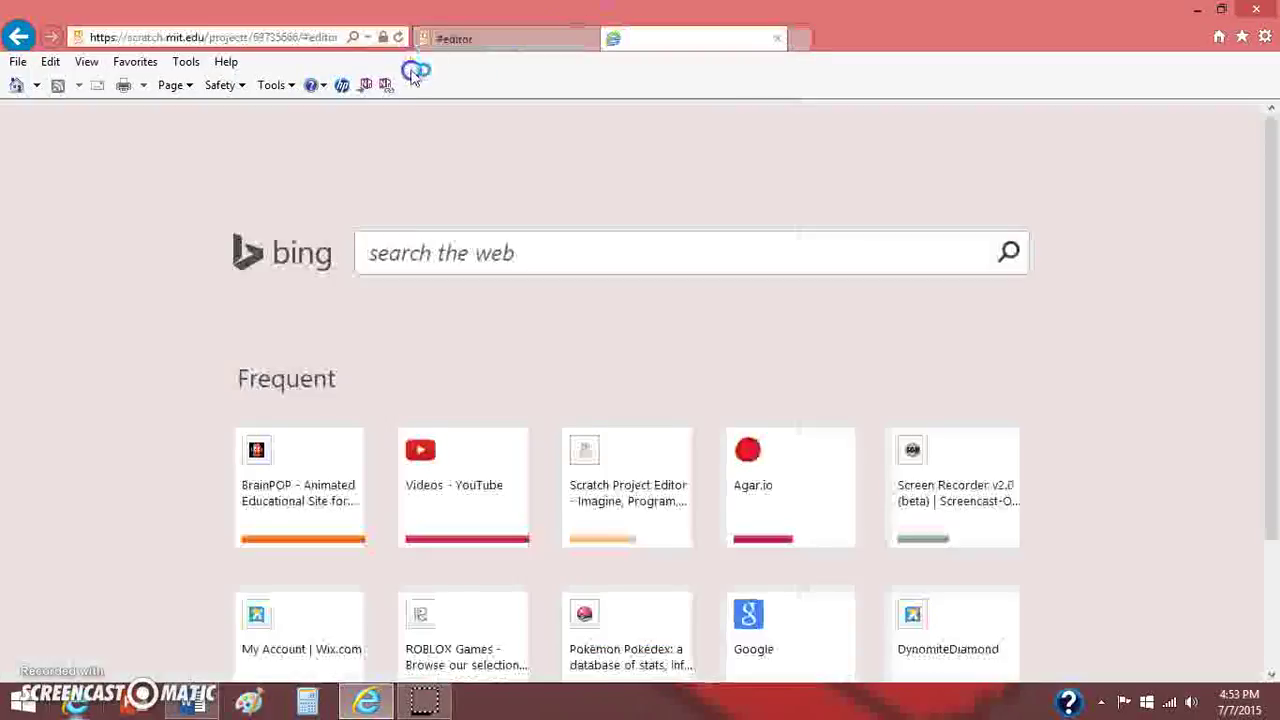
left_click(271, 40)
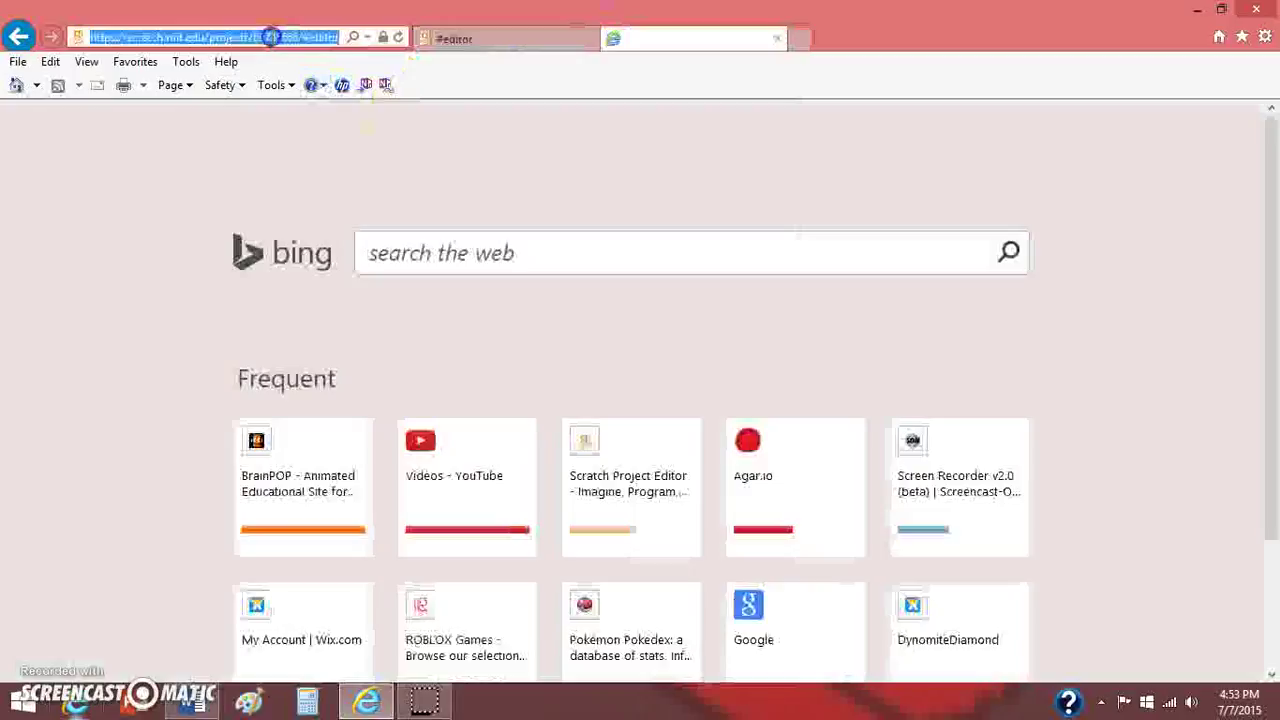
left_click(391, 171)
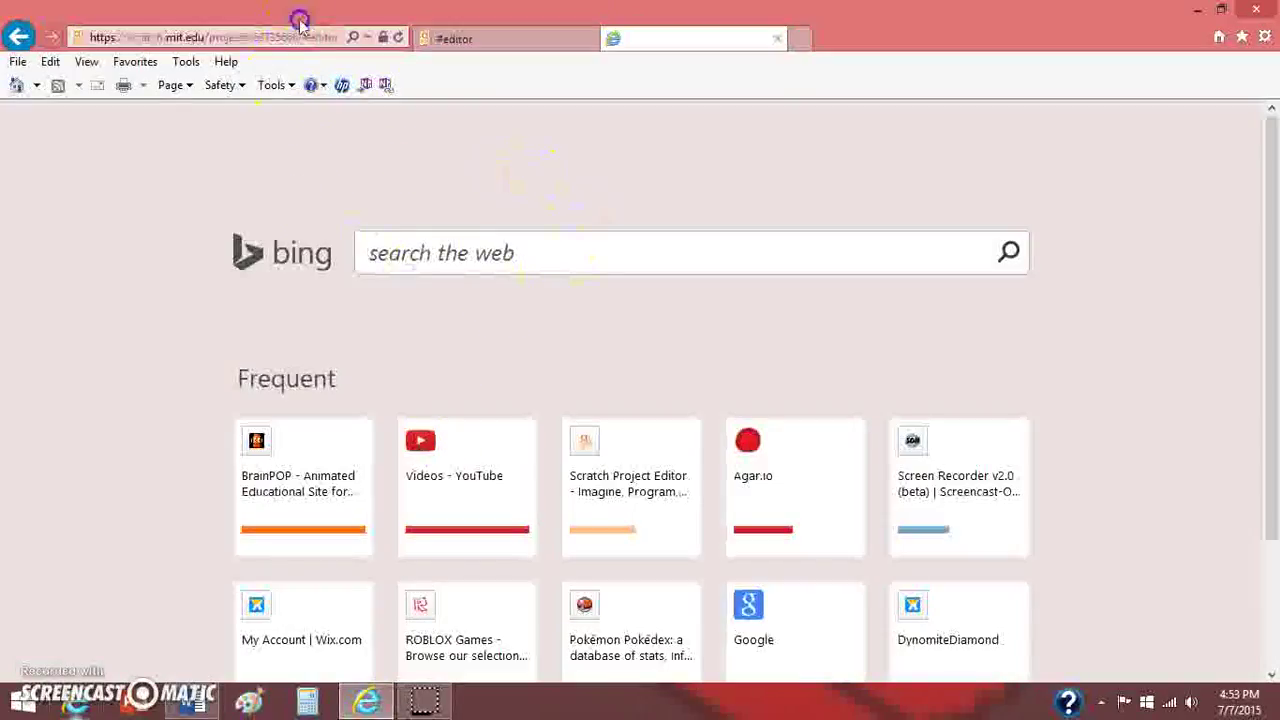
left_click(314, 46)
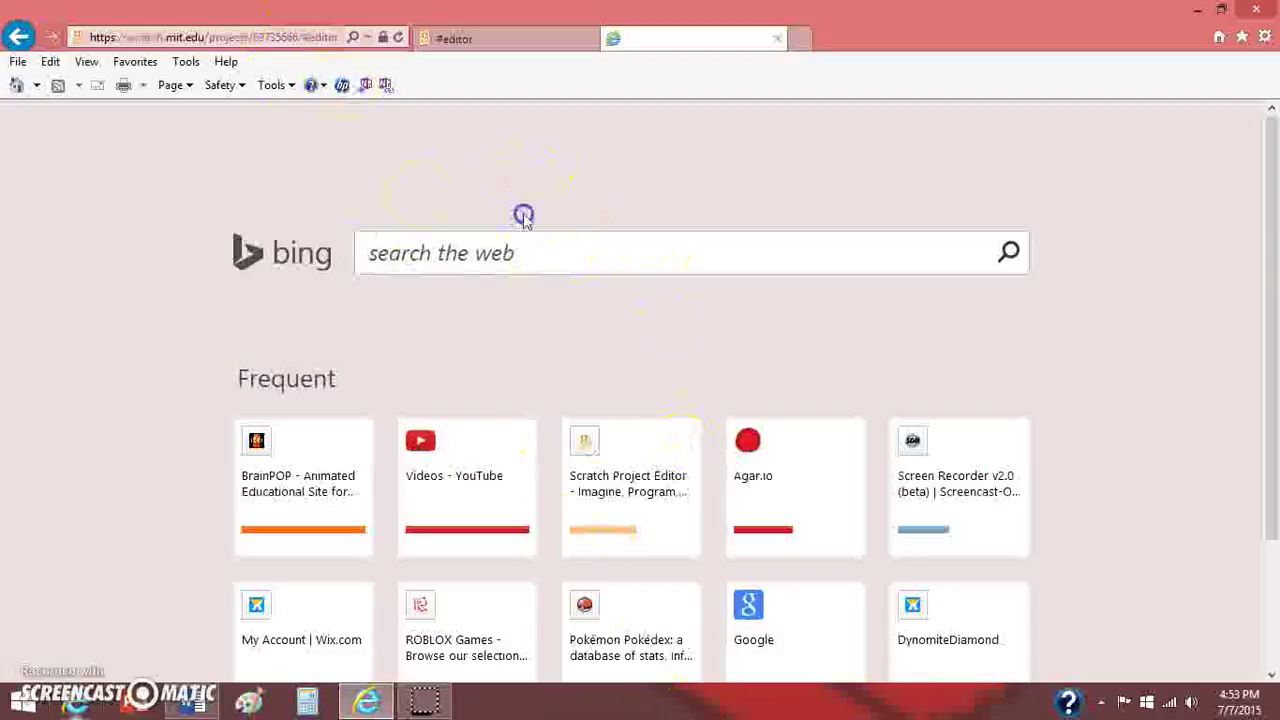
left_click(760, 617)
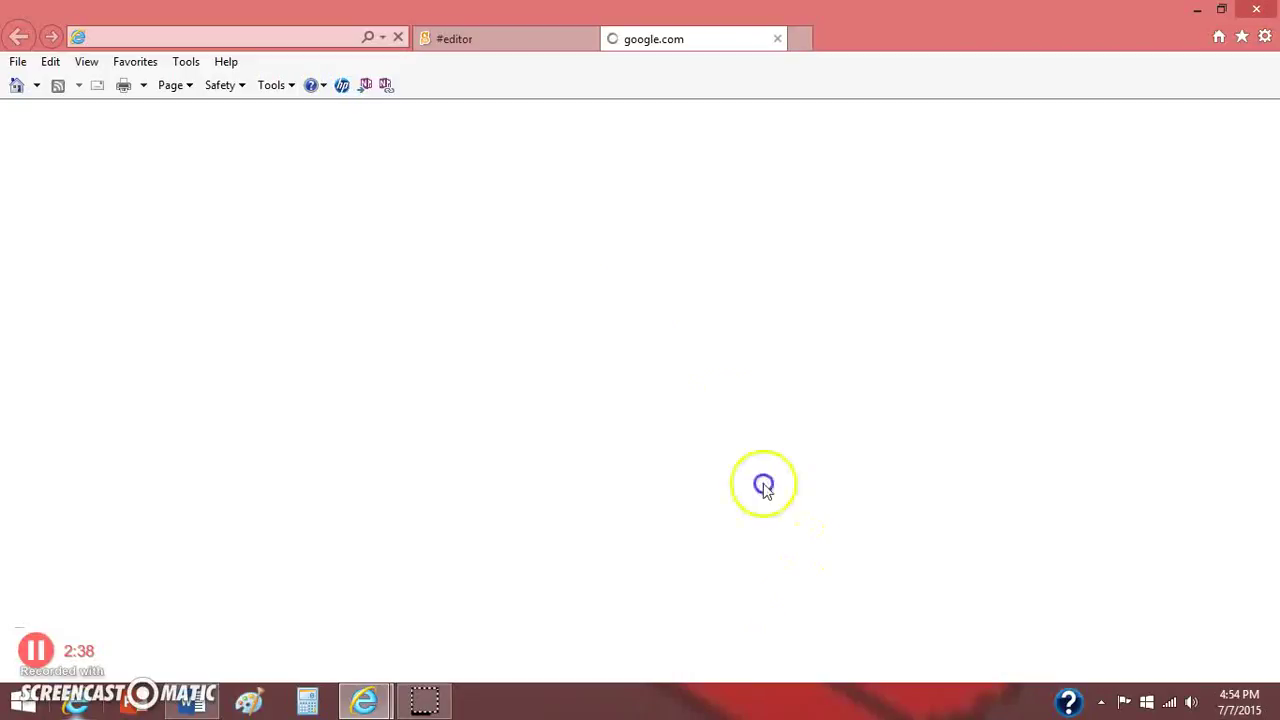
left_click(777, 39)
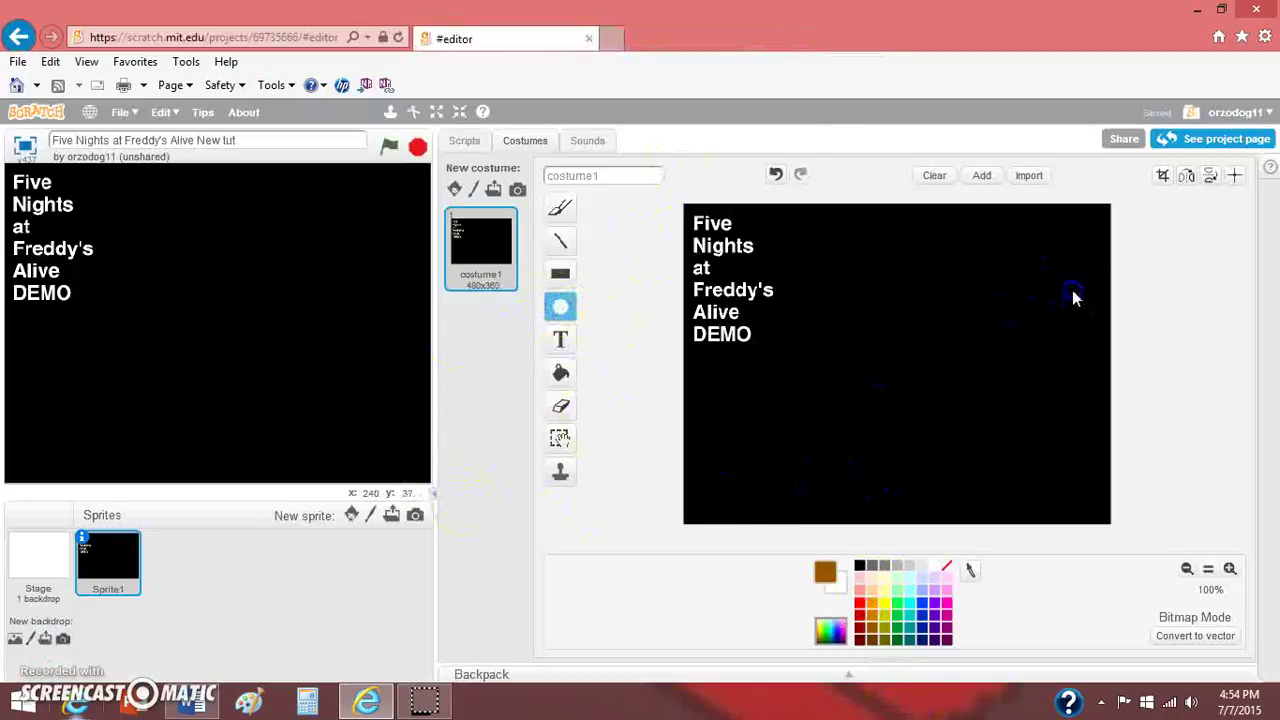
Draw a large filled brown ellipse in the lower-right corner of the canvas as the bear's head
left_click_drag(1041, 507, 1108, 522)
mouse_move(968, 399)
left_mouse_down()
mouse_move(943, 374)
mouse_move(980, 360)
mouse_move(960, 345)
mouse_move(955, 387)
left_mouse_up()
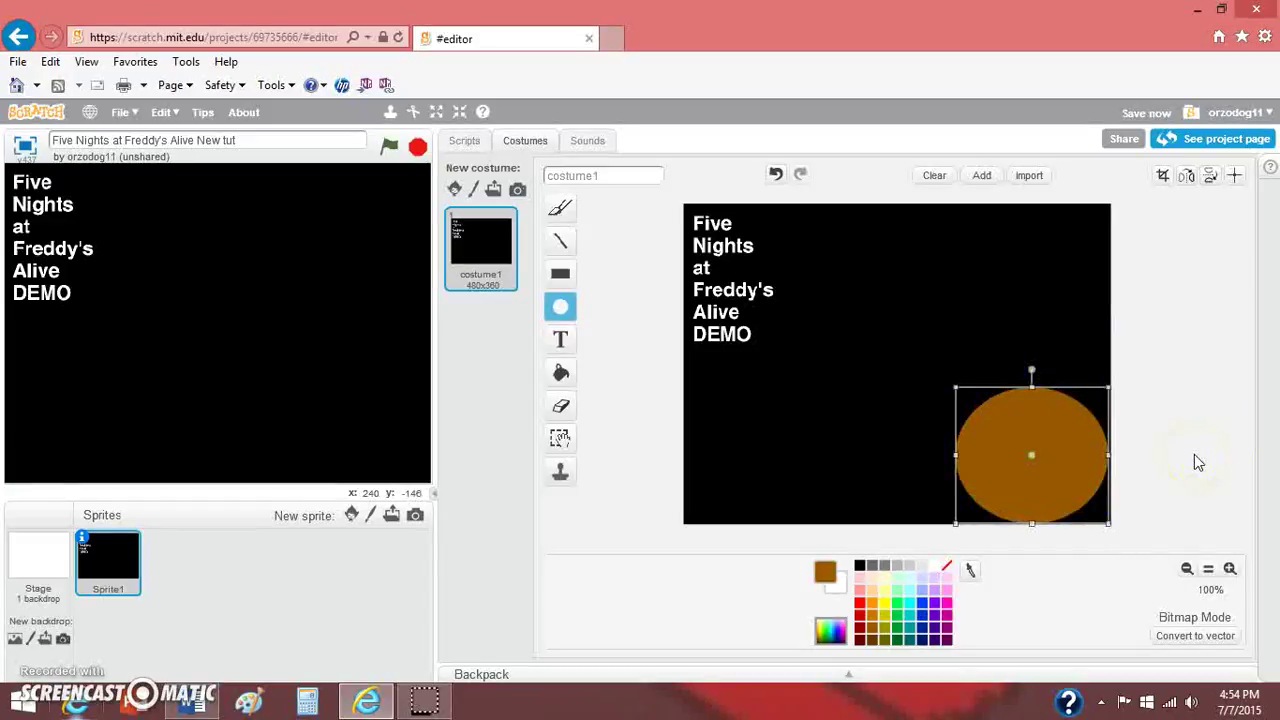
left_click(875, 410)
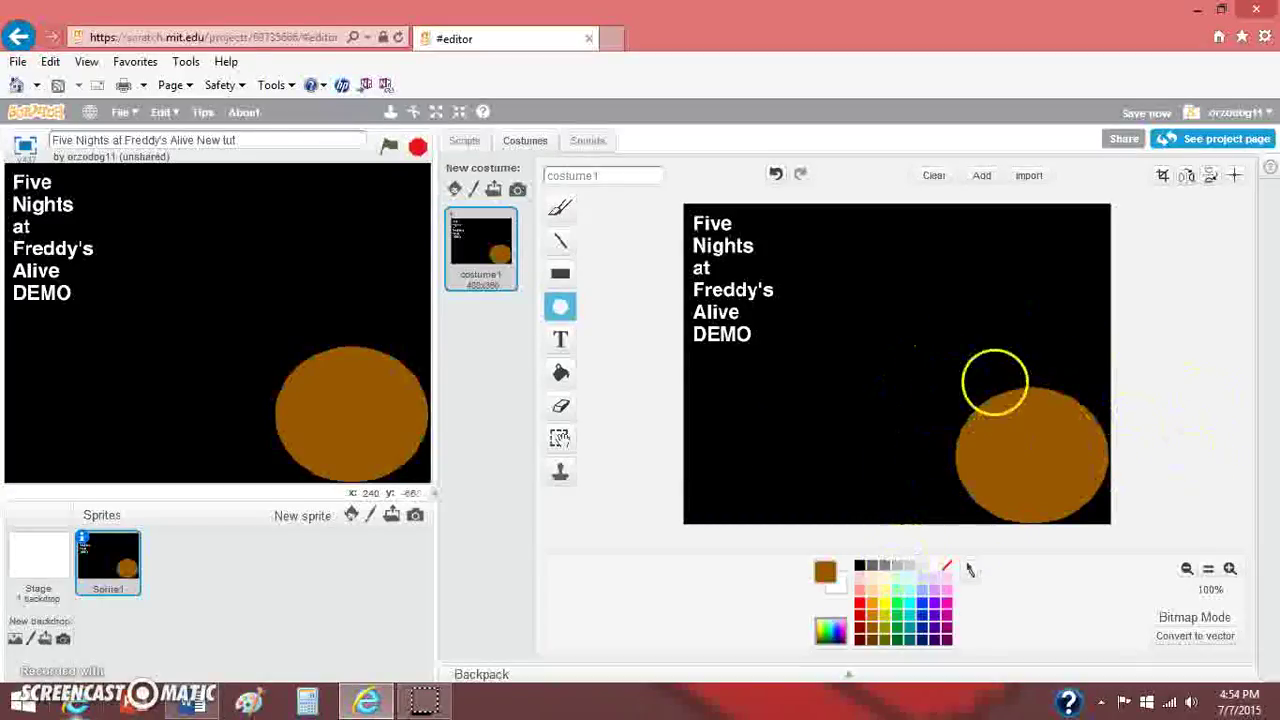
Add a smaller filled brown circle overlapping the upper-right edge of the head as an ear
left_click_drag(1005, 452, 1016, 264)
left_click_drag(971, 300, 1066, 393)
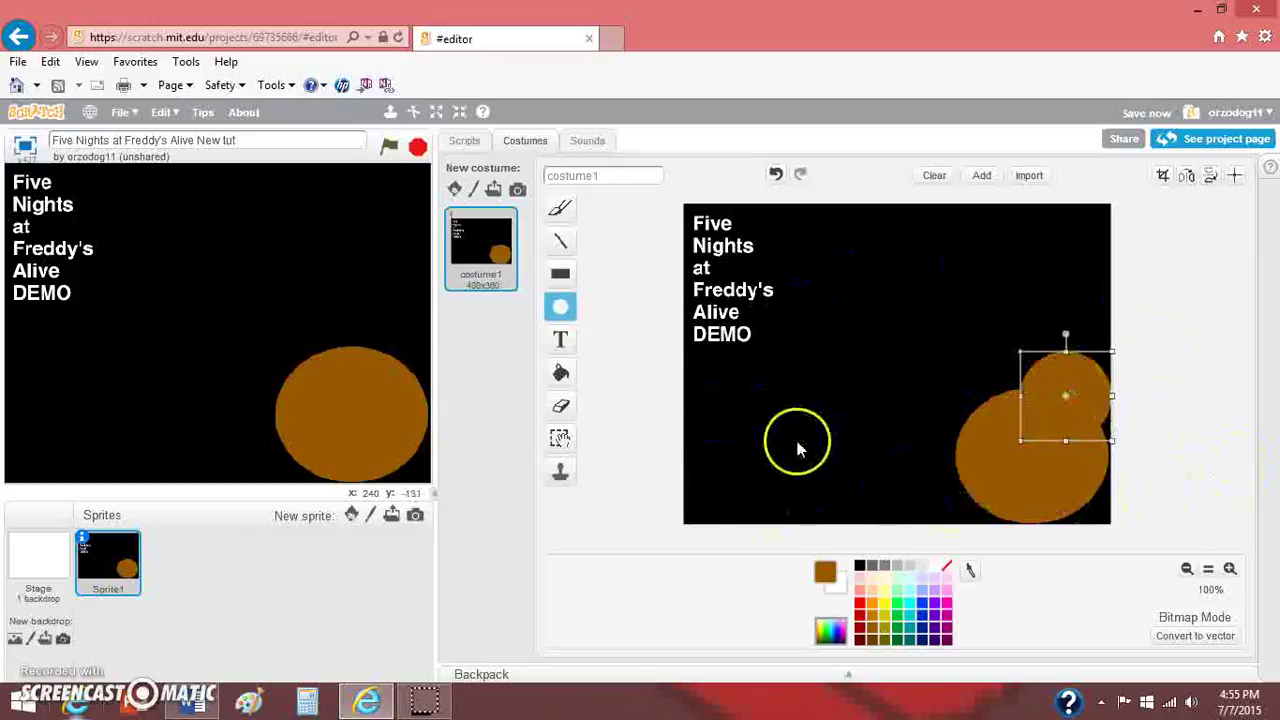
left_click(897, 400)
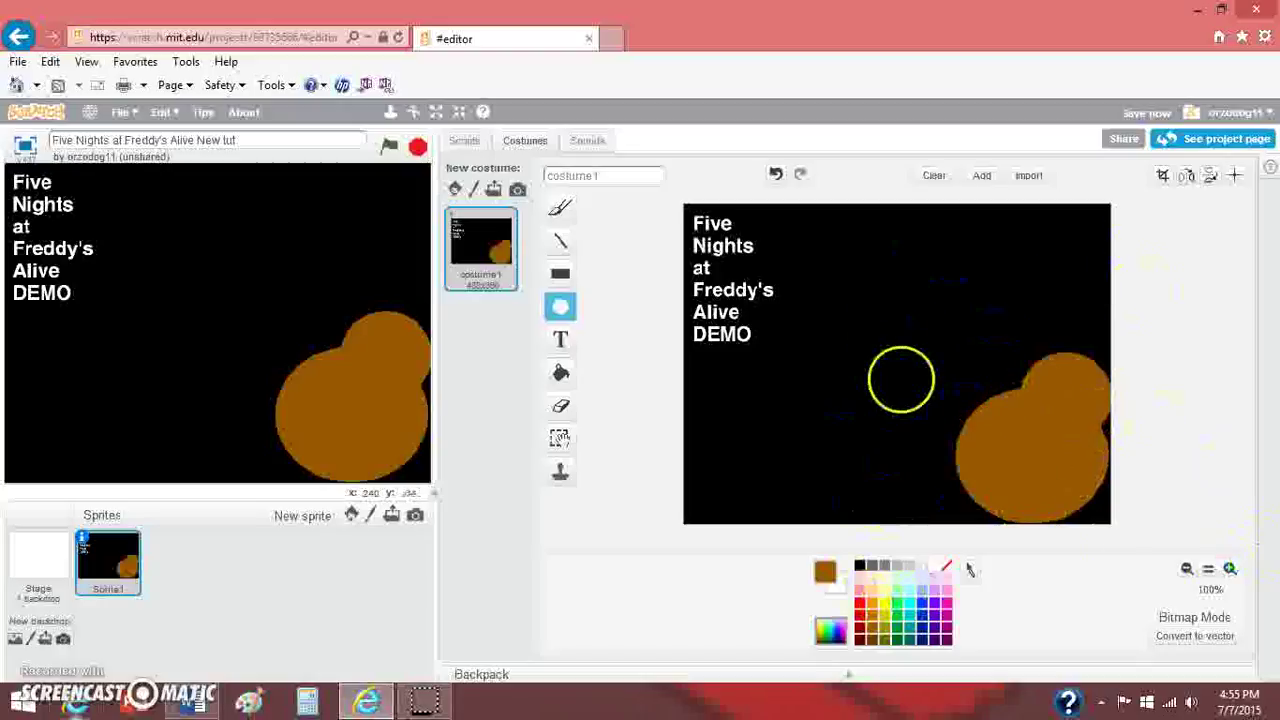
Add a second small brown circle and position it over the head's upper-left edge as the other ear
mouse_move(895, 336)
left_mouse_down()
mouse_move(1001, 403)
mouse_move(1003, 432)
mouse_move(957, 429)
mouse_move(999, 436)
mouse_move(981, 422)
left_mouse_up()
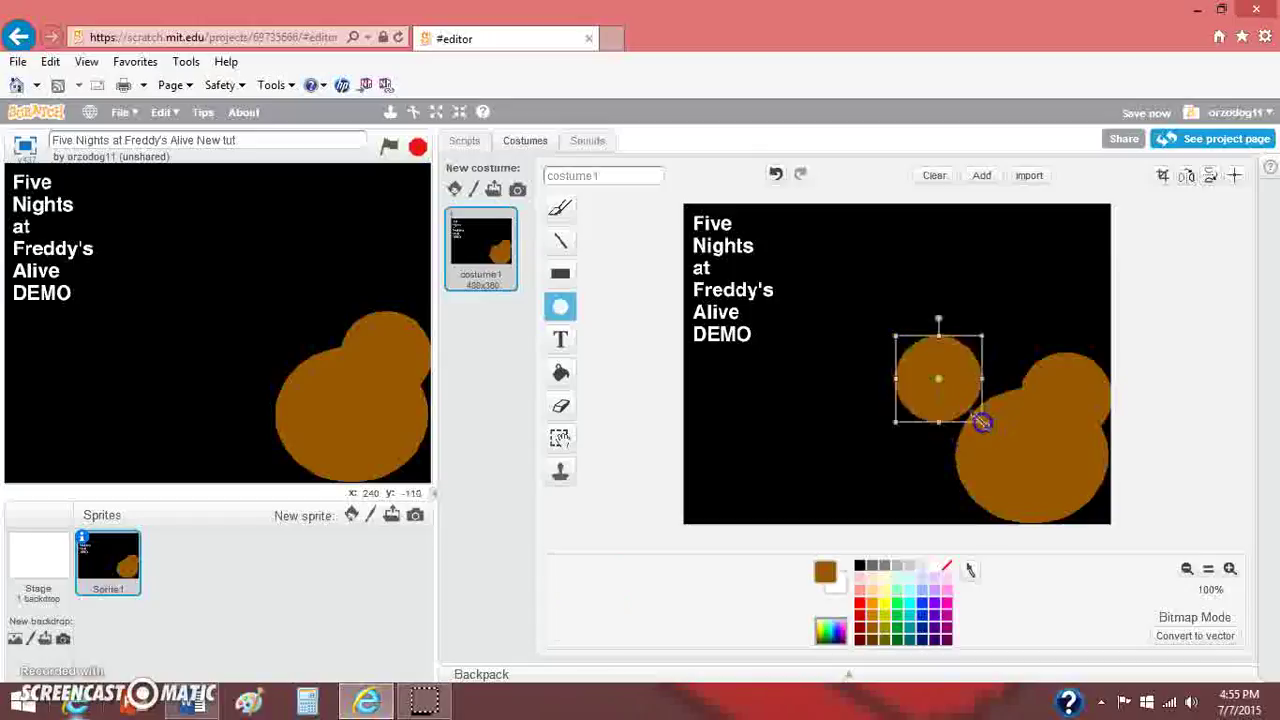
left_click_drag(938, 378, 968, 403)
left_click(1271, 446)
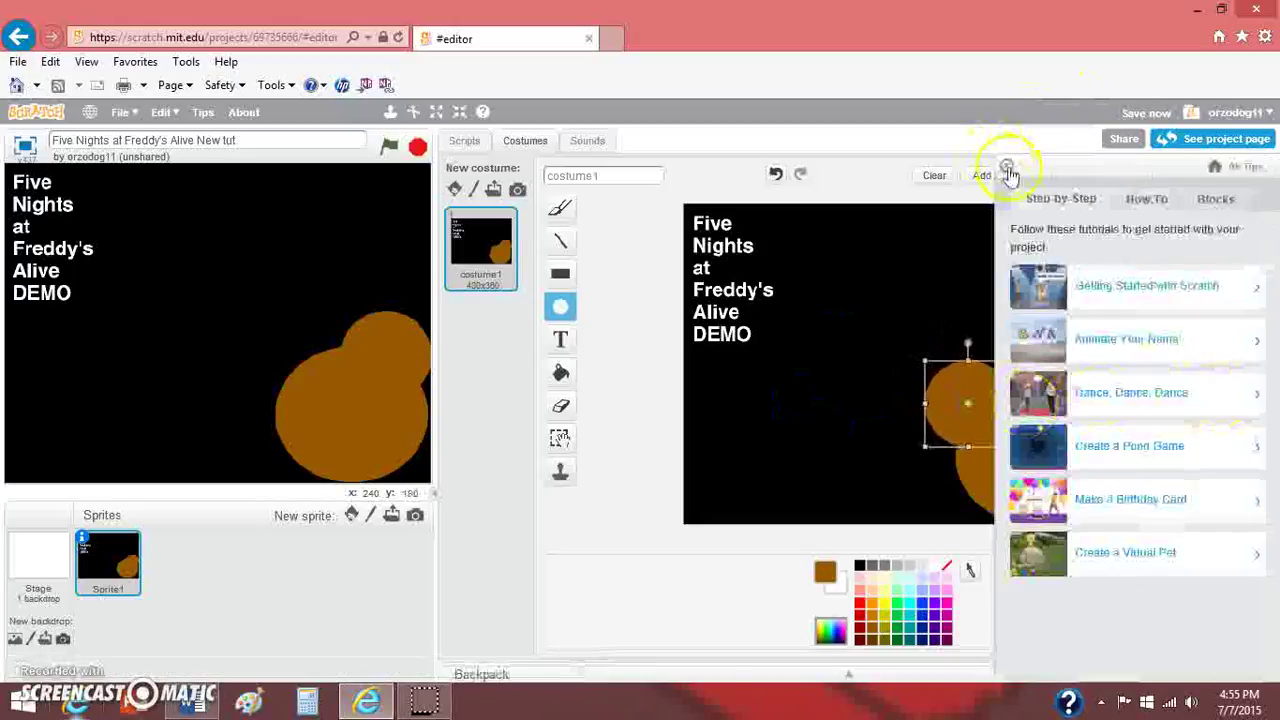
left_click(1008, 170)
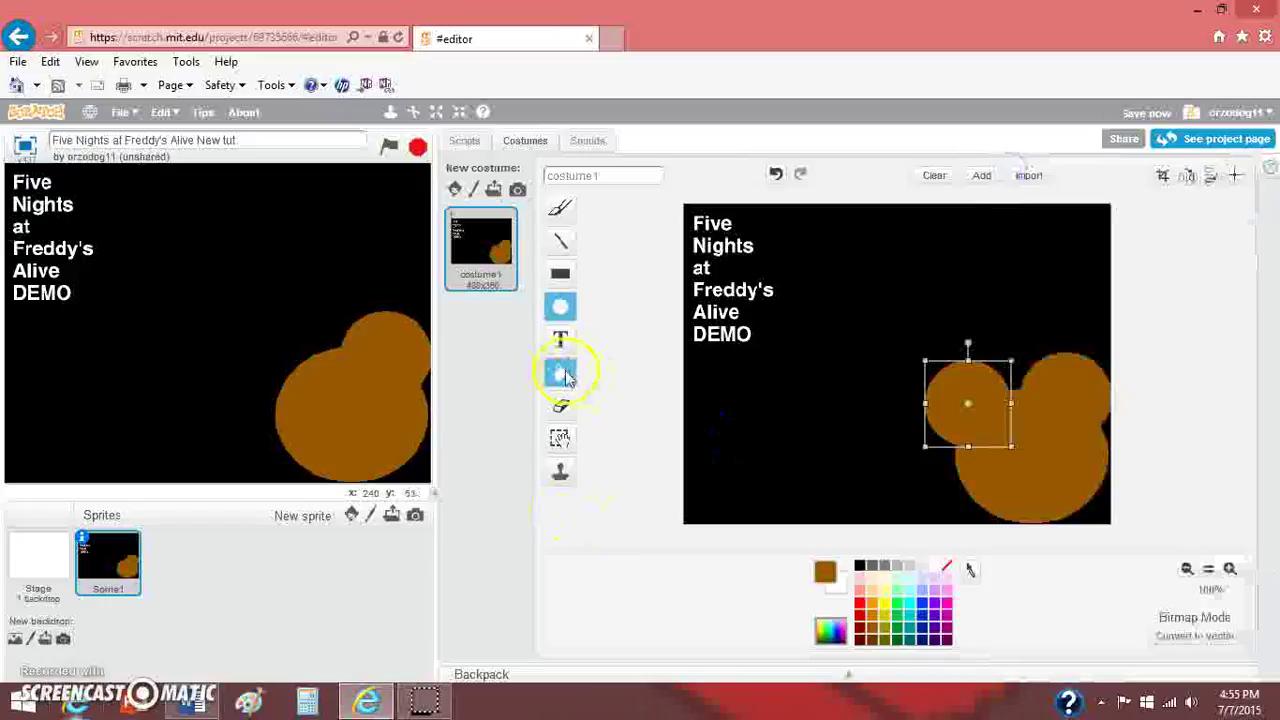
left_click(565, 375)
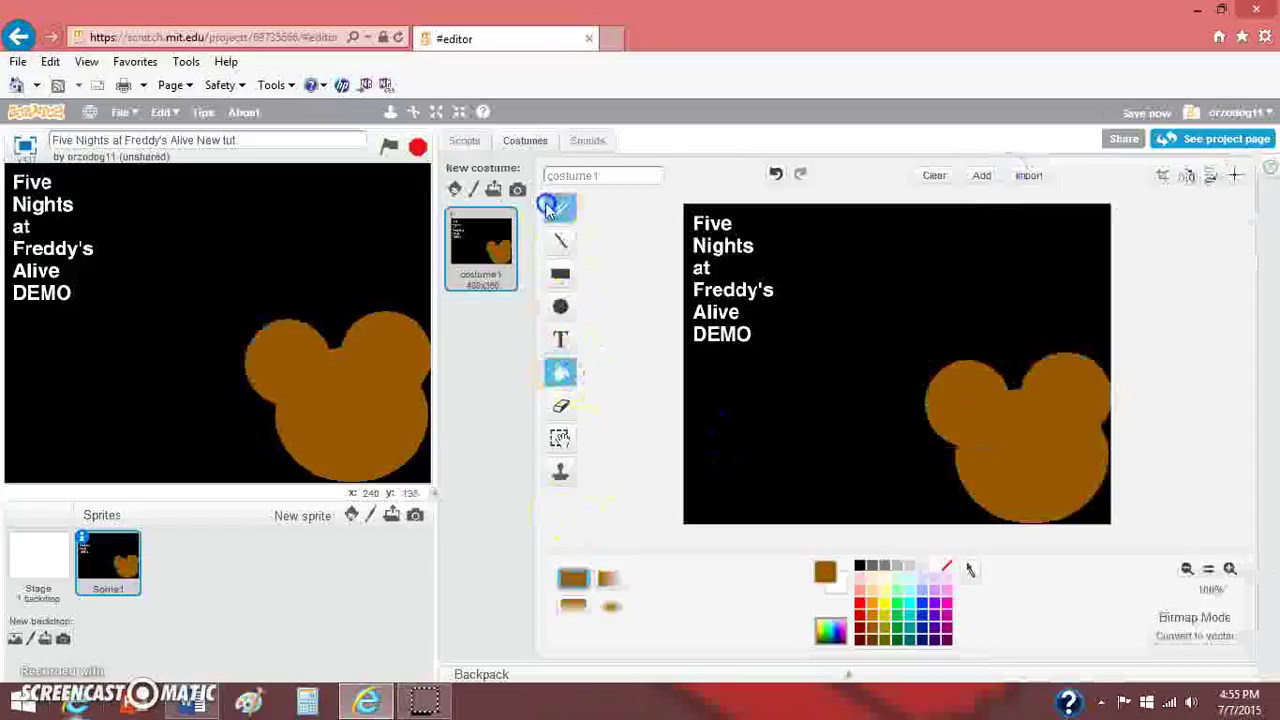
Draw a small filled black circle at the centre of the bear's face as its nose
left_click(558, 240)
left_click(859, 566)
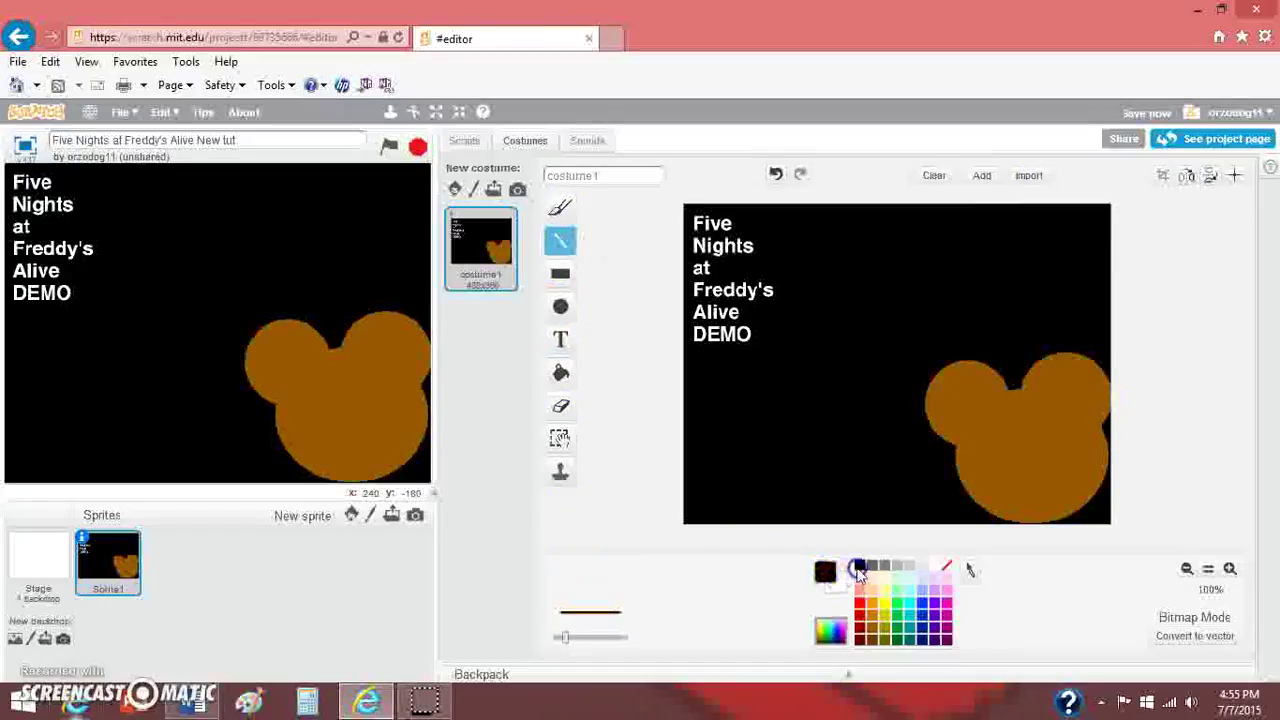
left_click(560, 306)
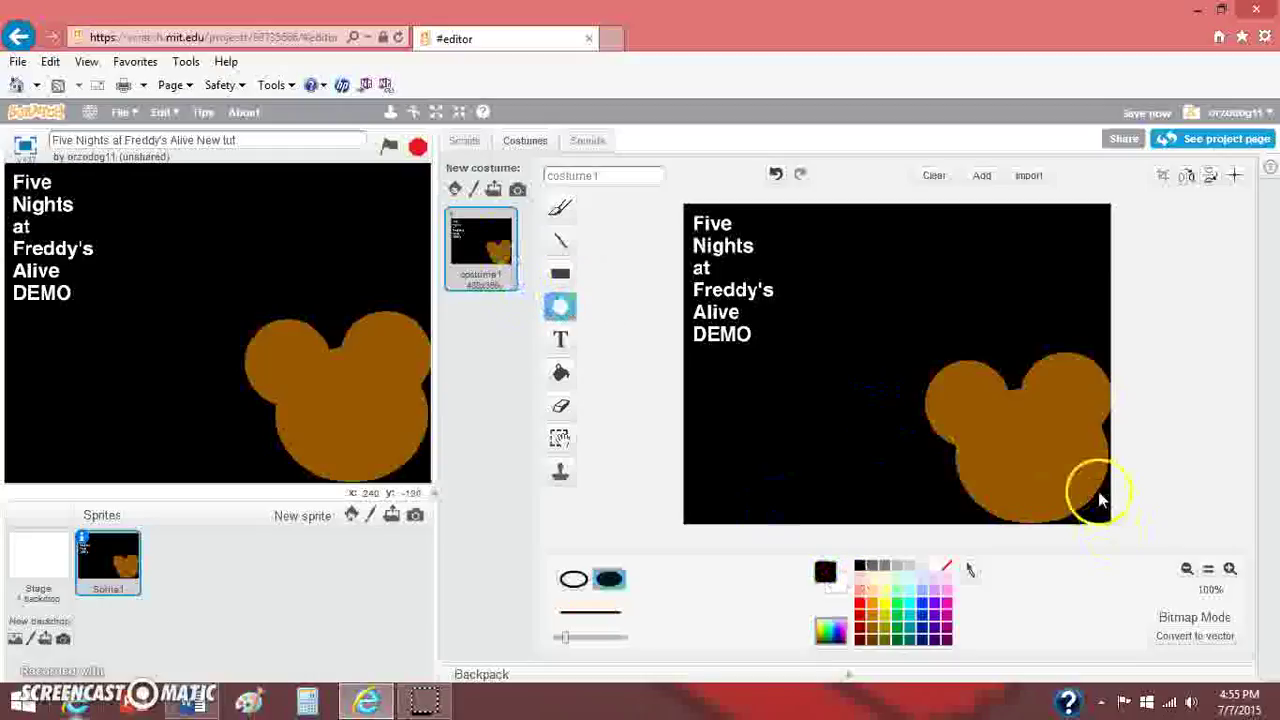
left_click_drag(1023, 452, 1048, 470)
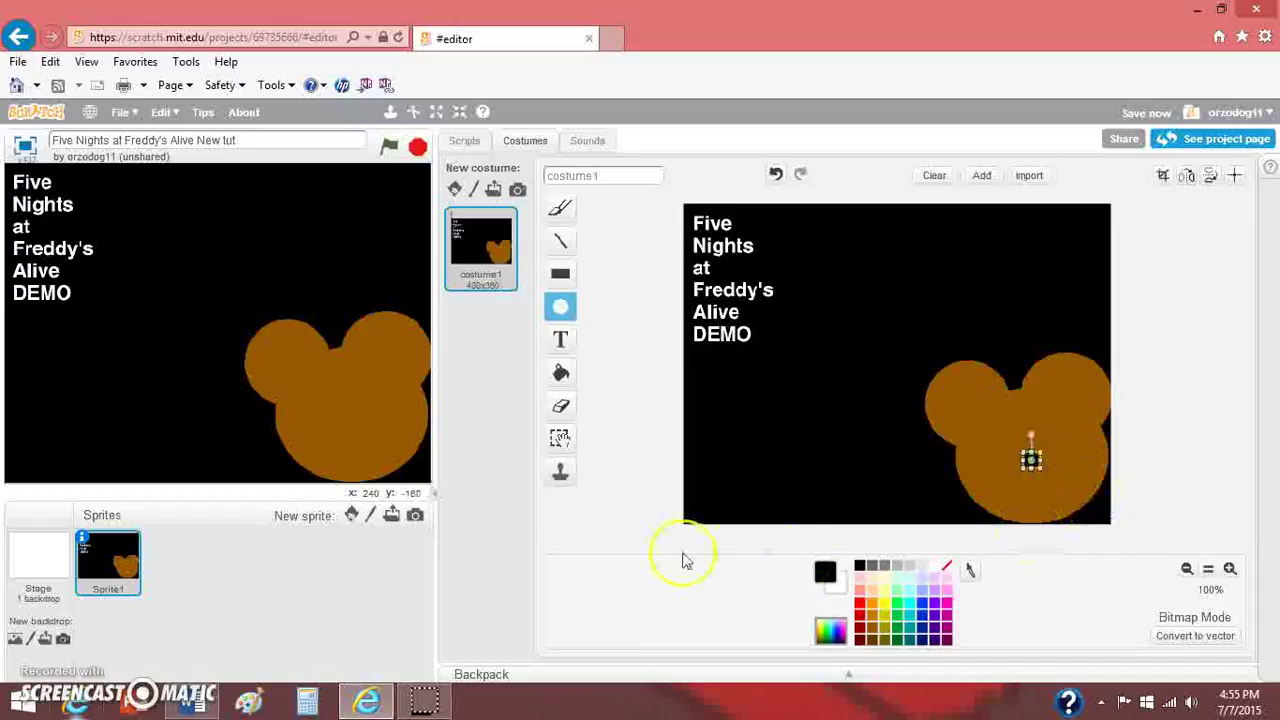
Draw the mouth with black lines: a short one down from the nose and a slanted one across its end
left_click(558, 241)
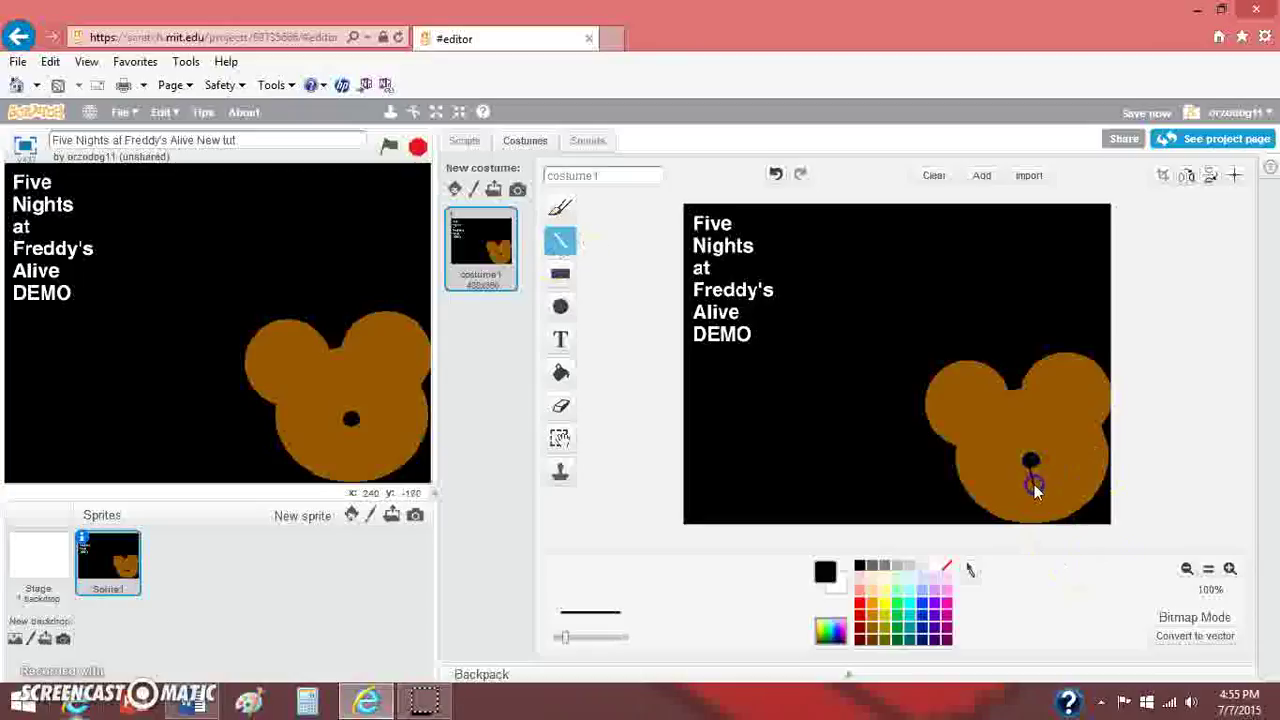
left_click_drag(1034, 484, 1031, 466)
left_click(1113, 470)
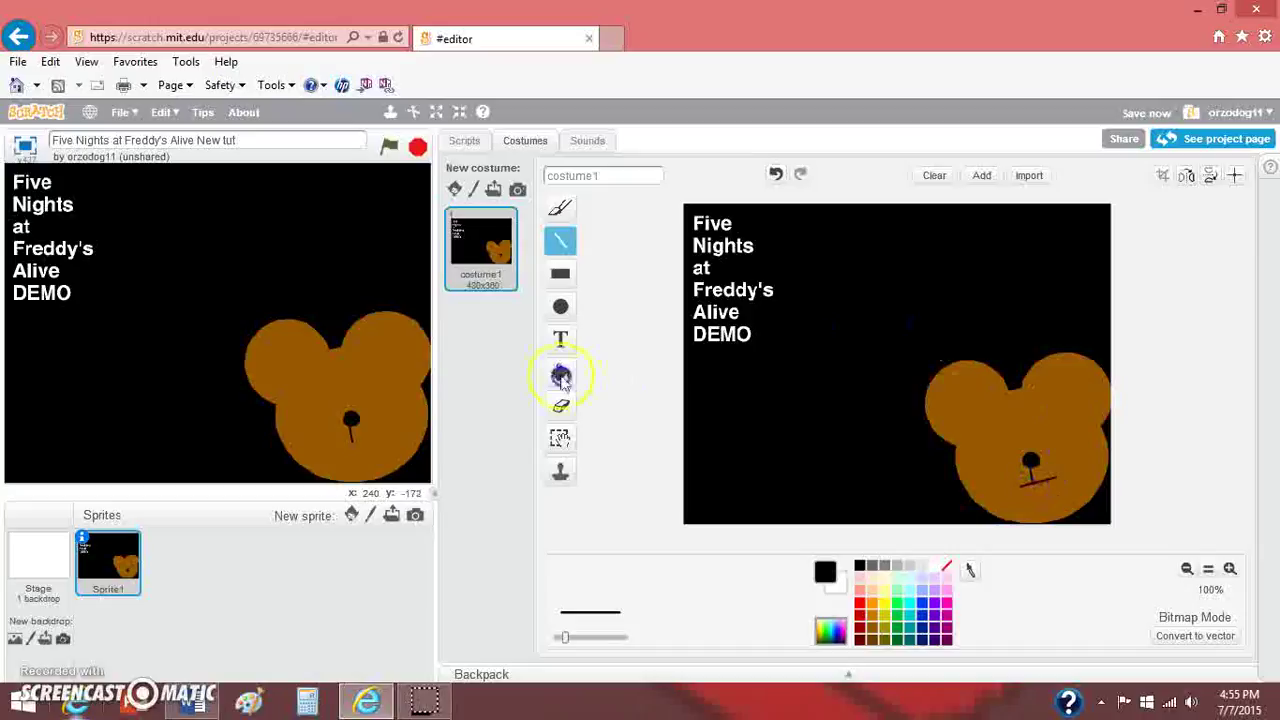
Draw a filled white oval to the upper left of the nose as an eye and tilt it slightly
left_click(560, 306)
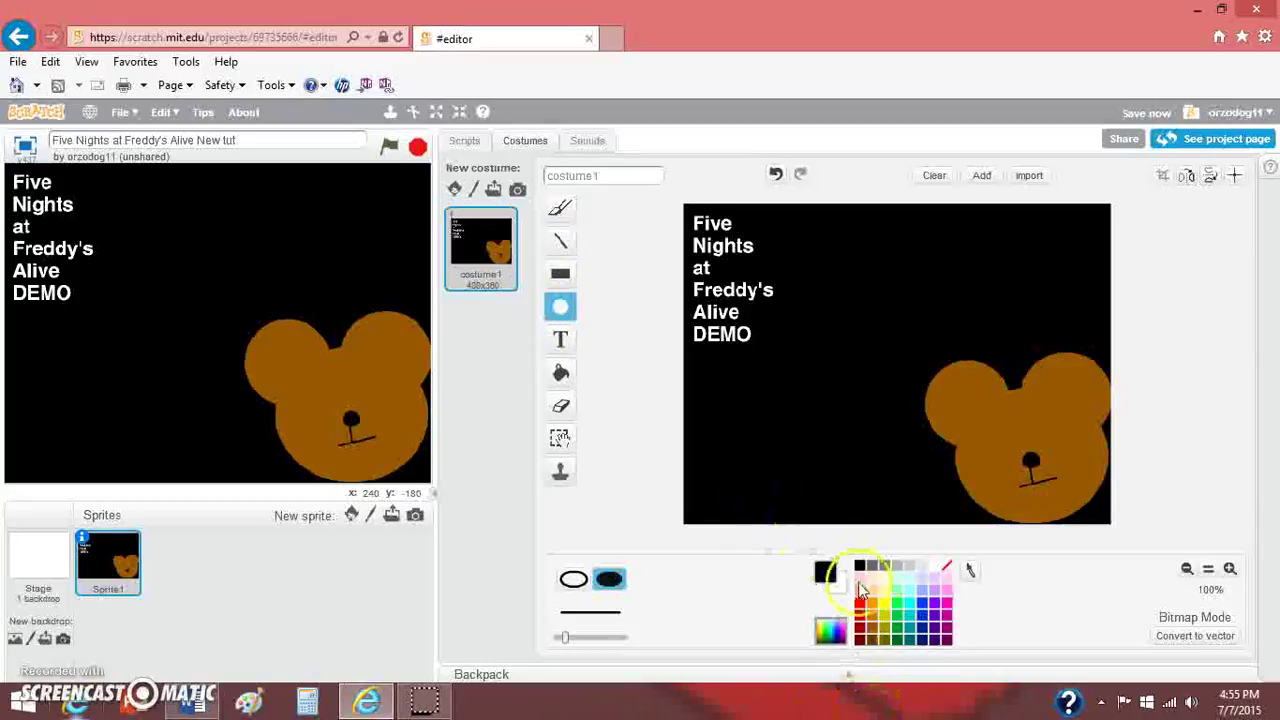
left_click(946, 567)
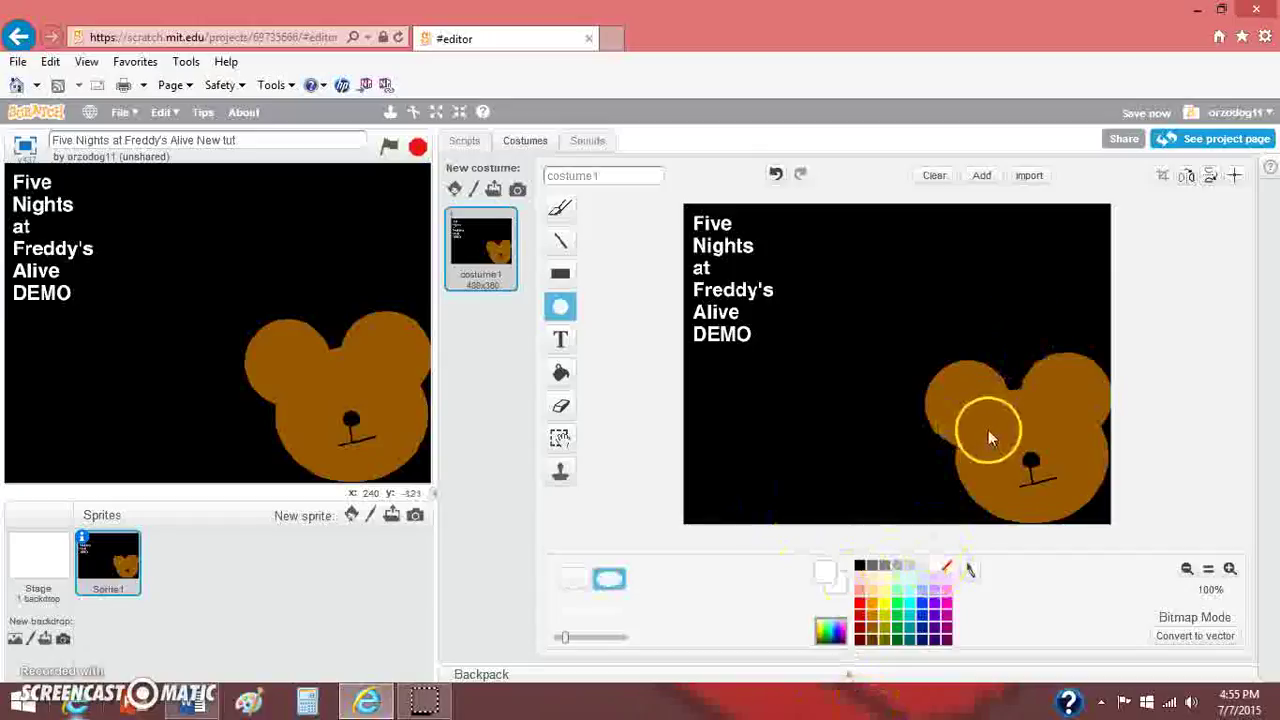
left_click_drag(981, 407, 1012, 445)
left_click_drag(990, 386, 989, 391)
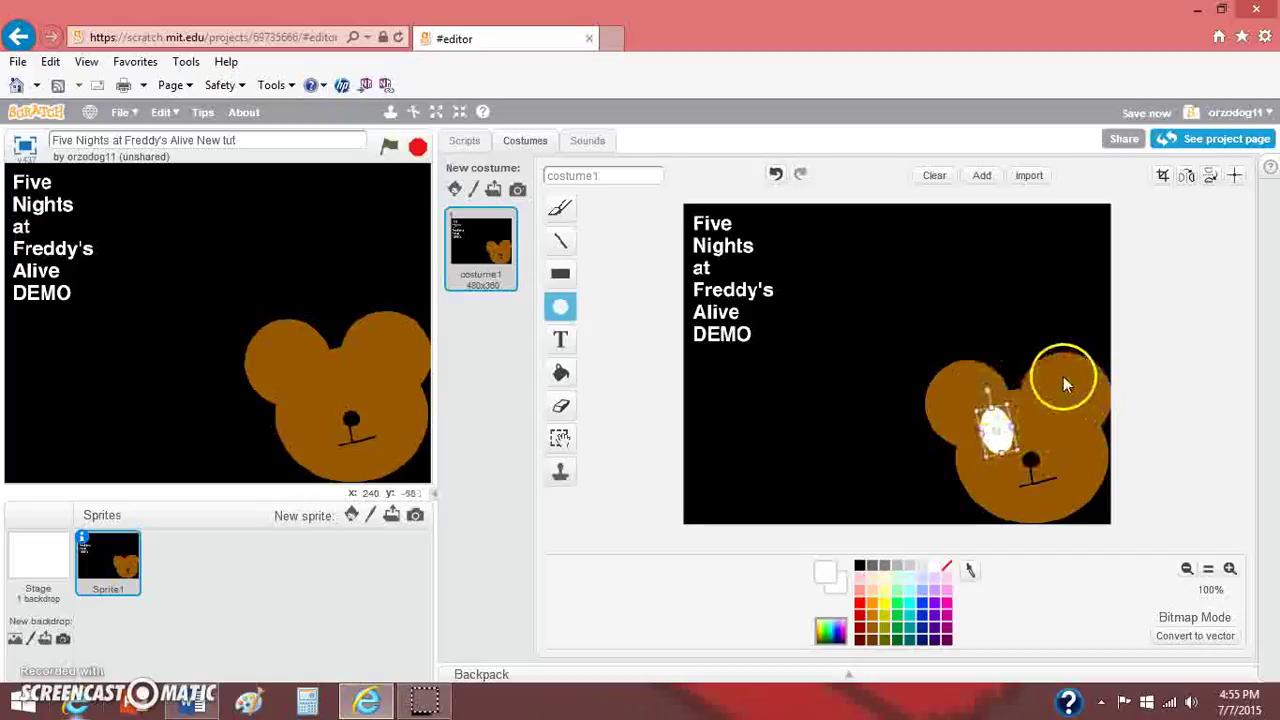
Draw a second white oval eye to the upper right of the nose, tilt it slightly and move it into place
left_click(1080, 447)
left_click_drag(1071, 434, 1090, 452)
left_click_drag(1069, 384, 1084, 430)
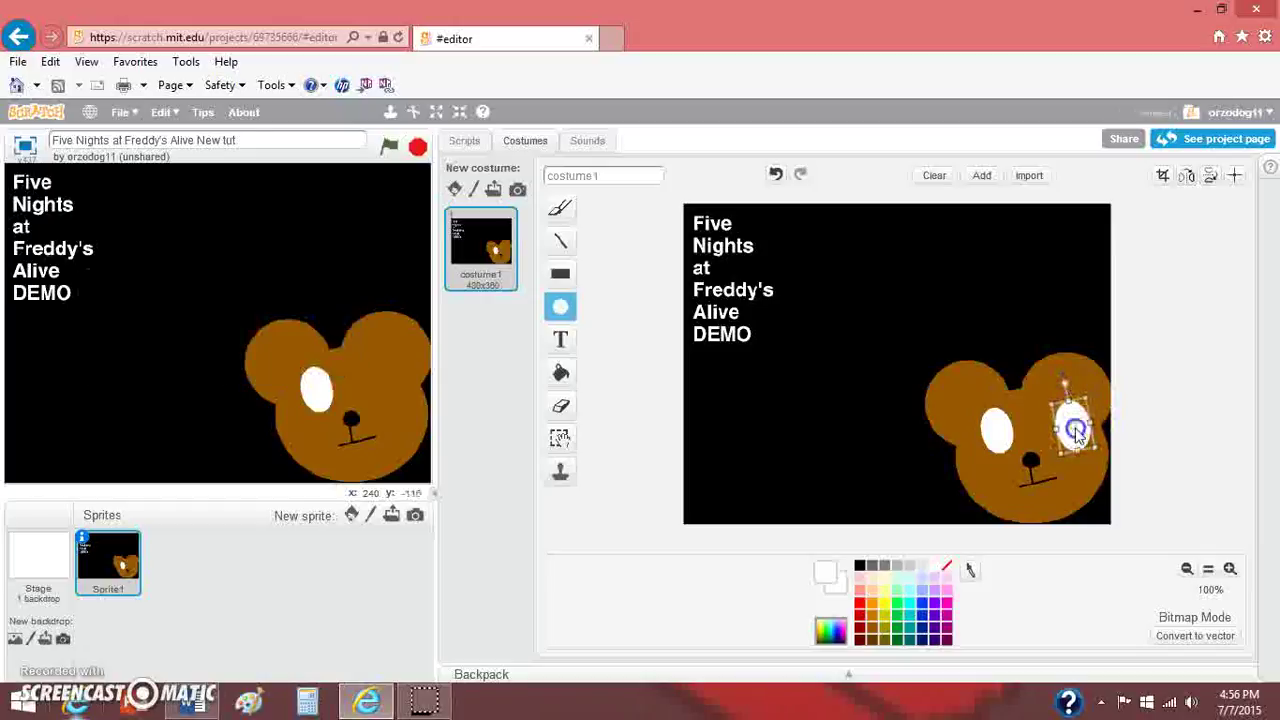
left_click_drag(1072, 428, 1070, 395)
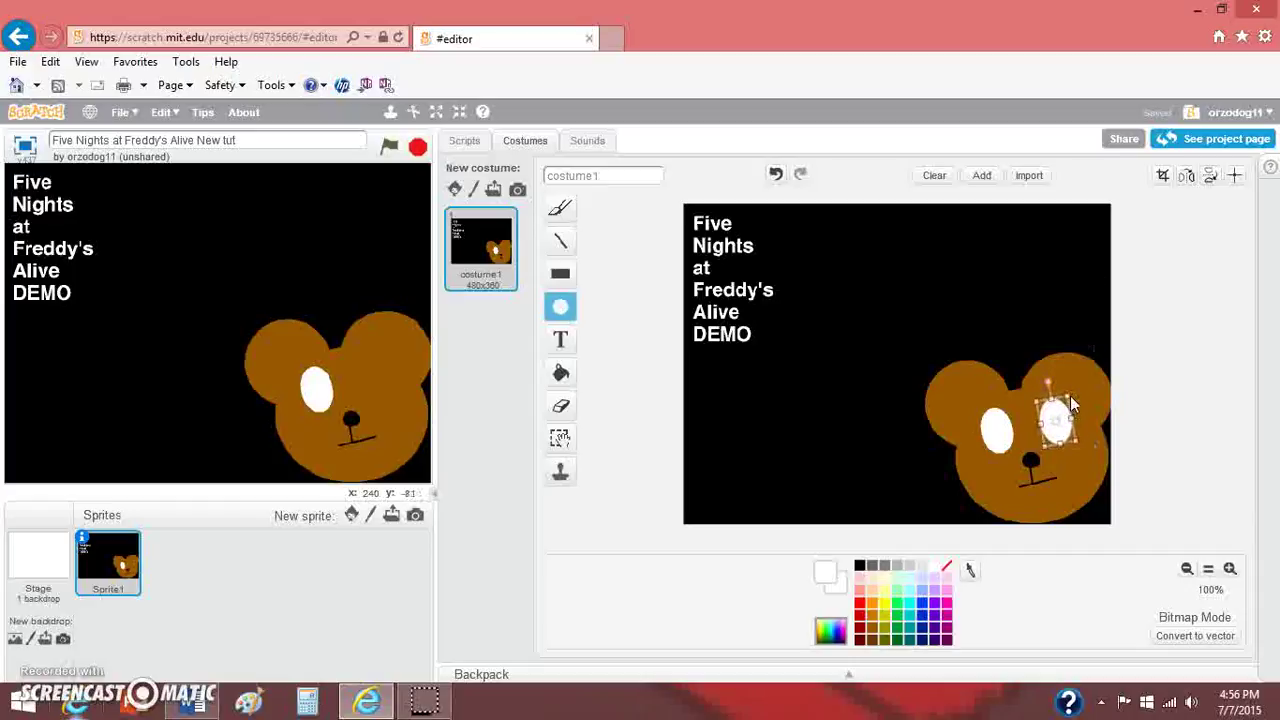
left_click(1150, 448)
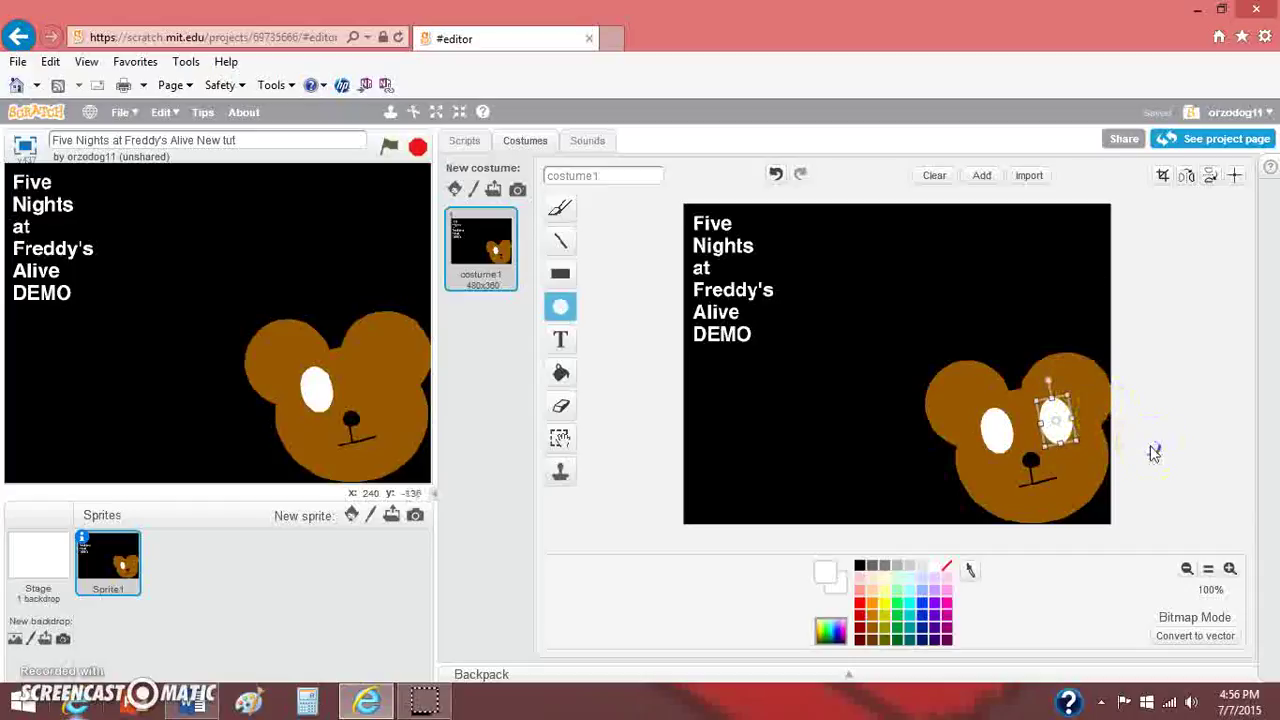
Draw a filled black pupil in the white eye on the left of the face and centre it
left_click(859, 566)
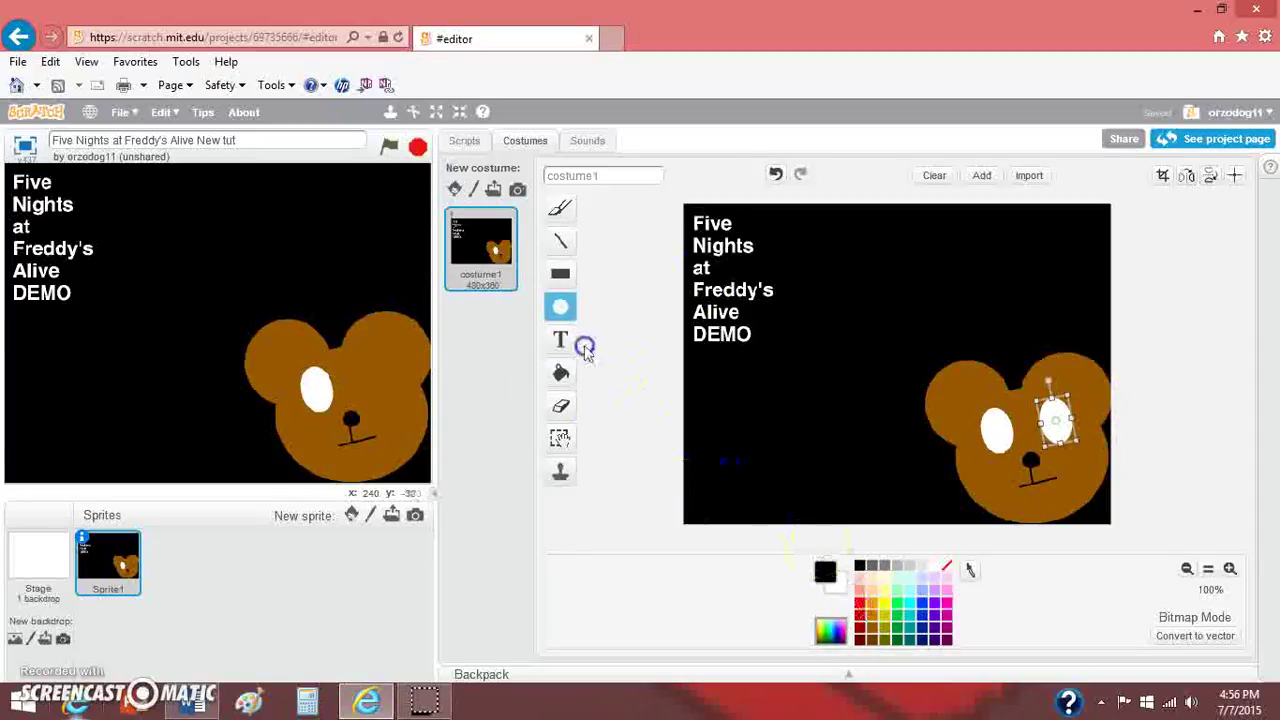
left_click(560, 342)
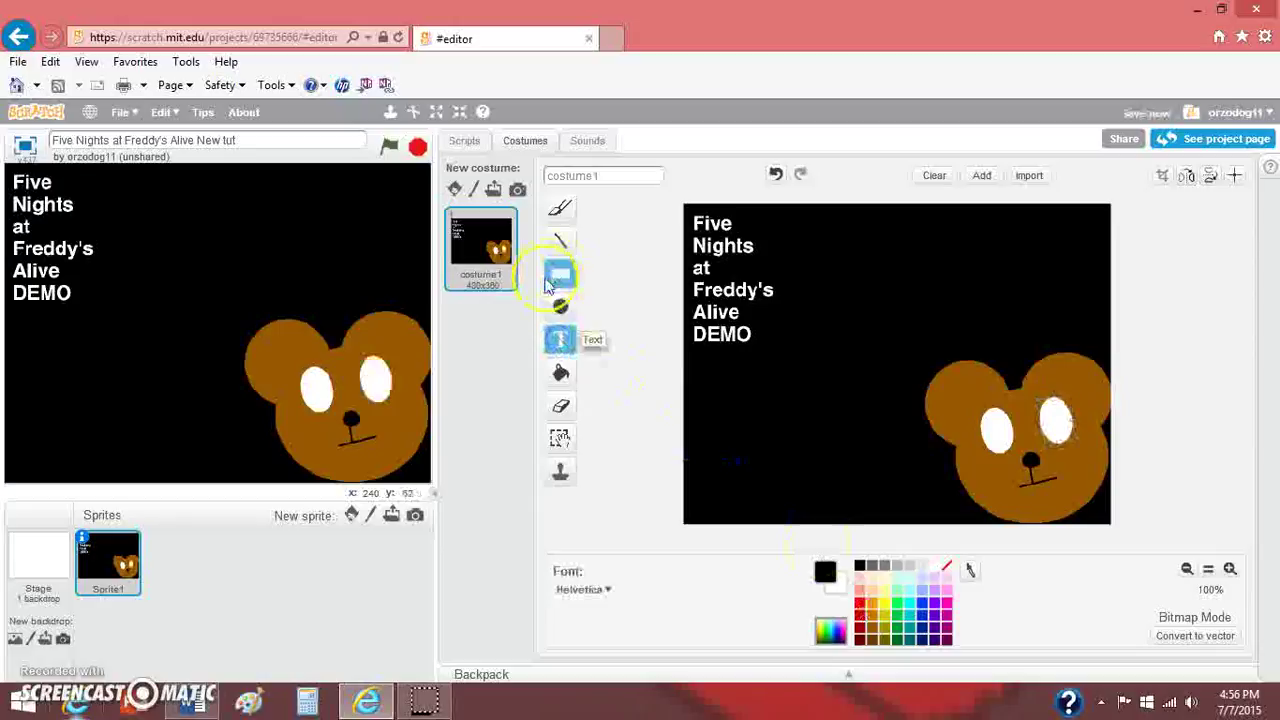
left_click(560, 306)
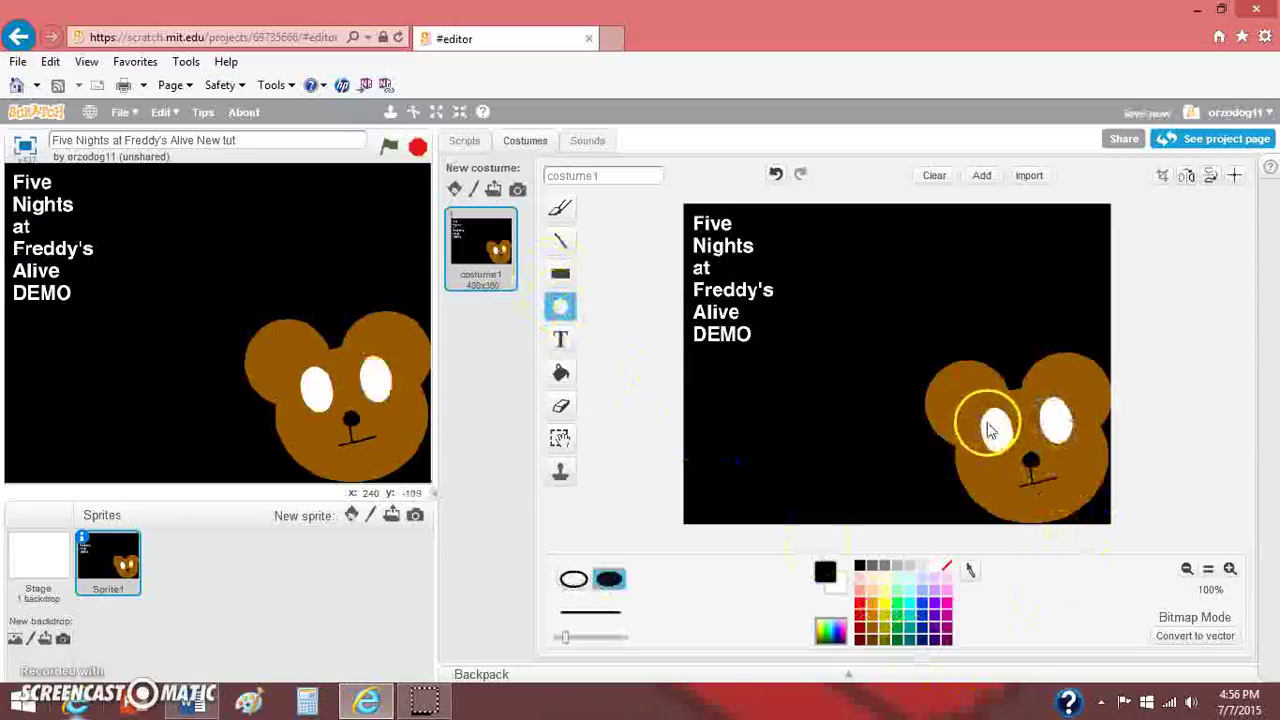
left_click_drag(988, 428, 1013, 455)
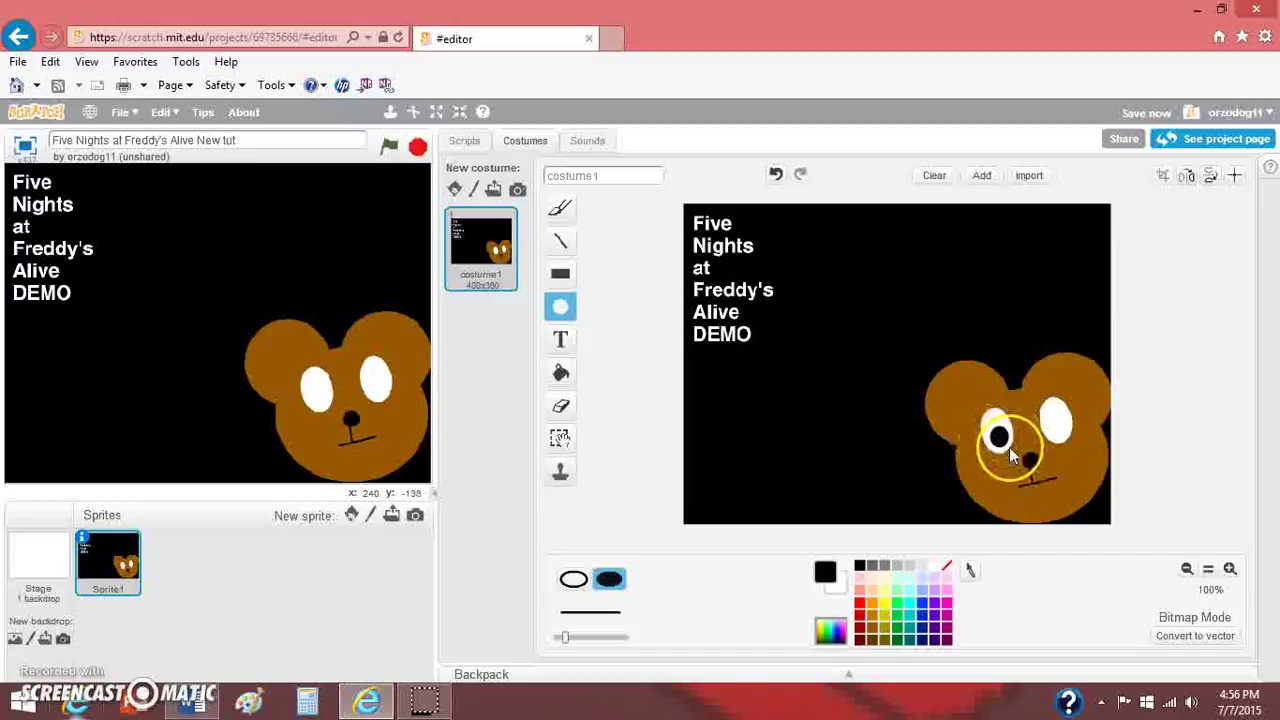
key("ctrl+z")
left_click_drag(998, 436, 988, 421)
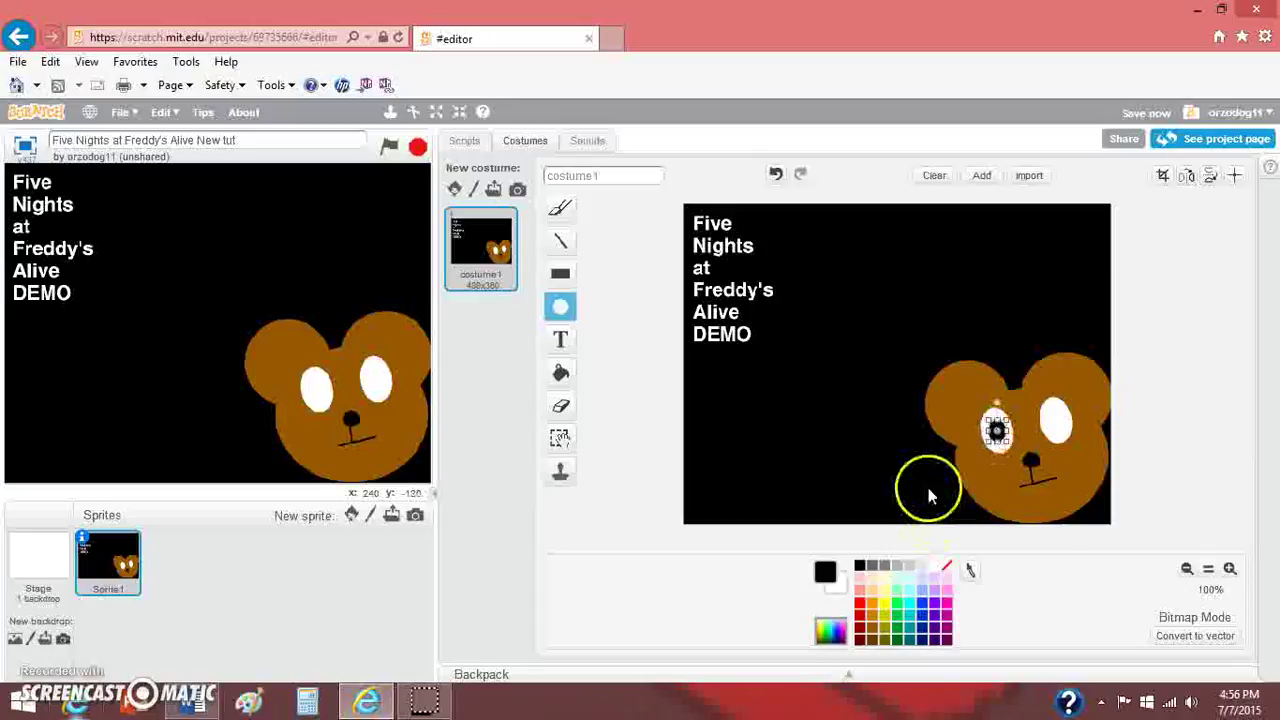
Draw a matching black pupil in the white eye on the right of the face and adjust its position
left_click(1052, 409)
mouse_move(1060, 424)
left_mouse_down()
mouse_move(1068, 438)
mouse_move(1057, 417)
left_mouse_up()
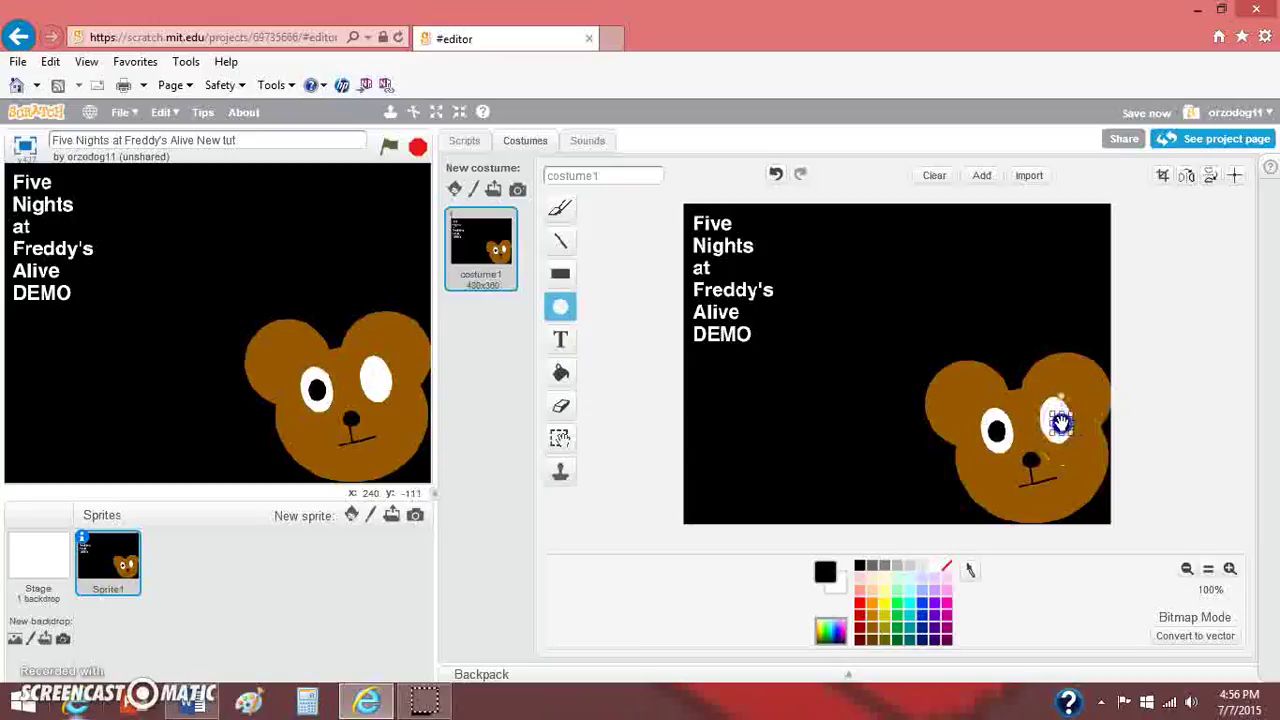
left_click(560, 276)
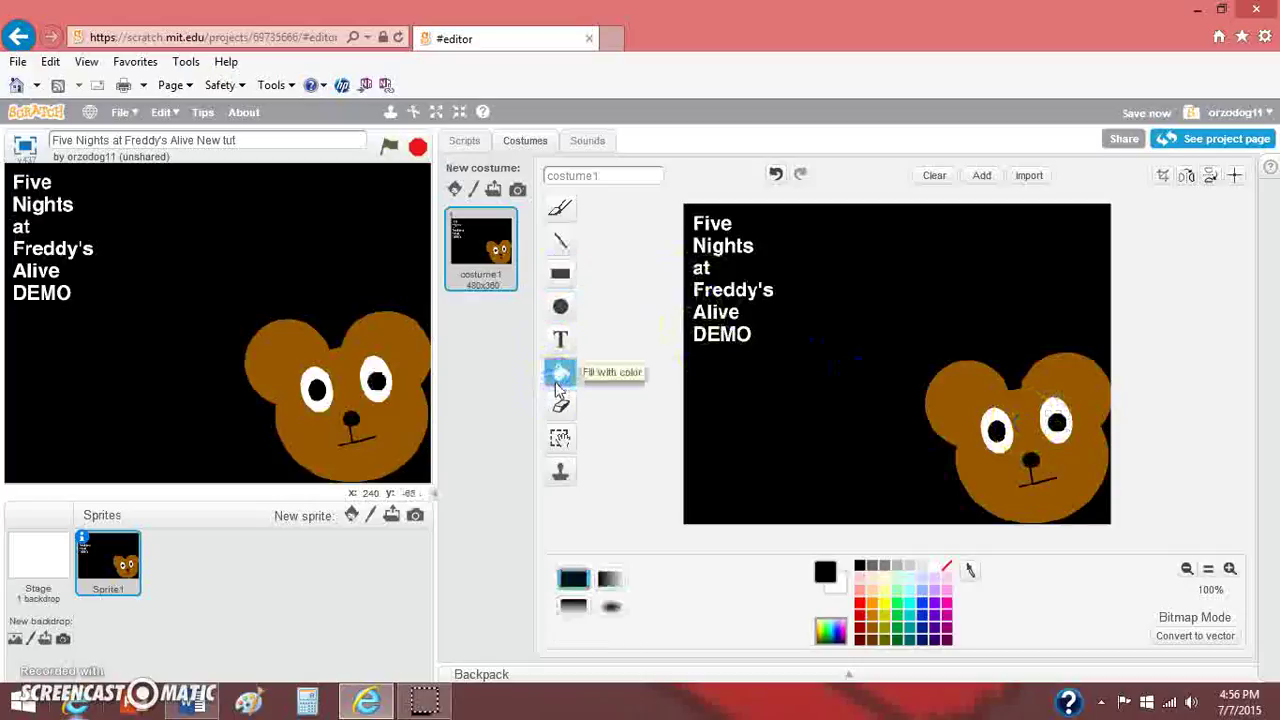
Switch from the sprite's costume to its scripts
left_click(560, 310)
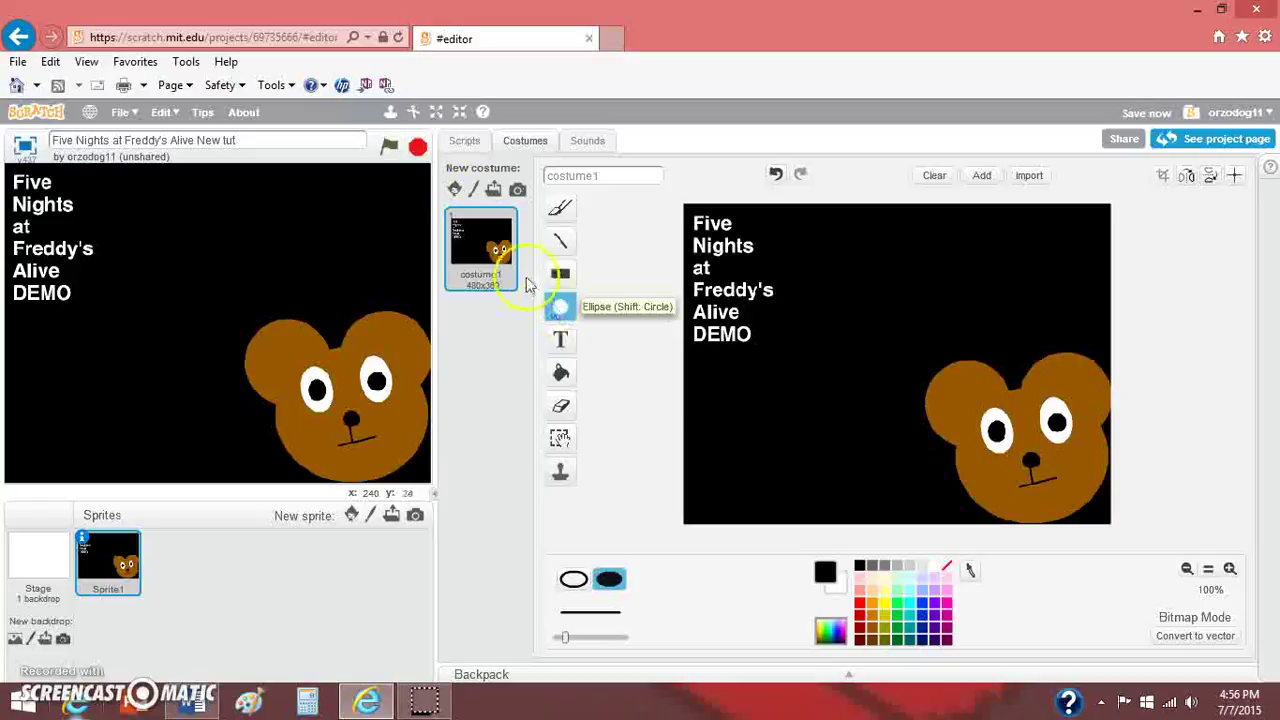
left_click(463, 142)
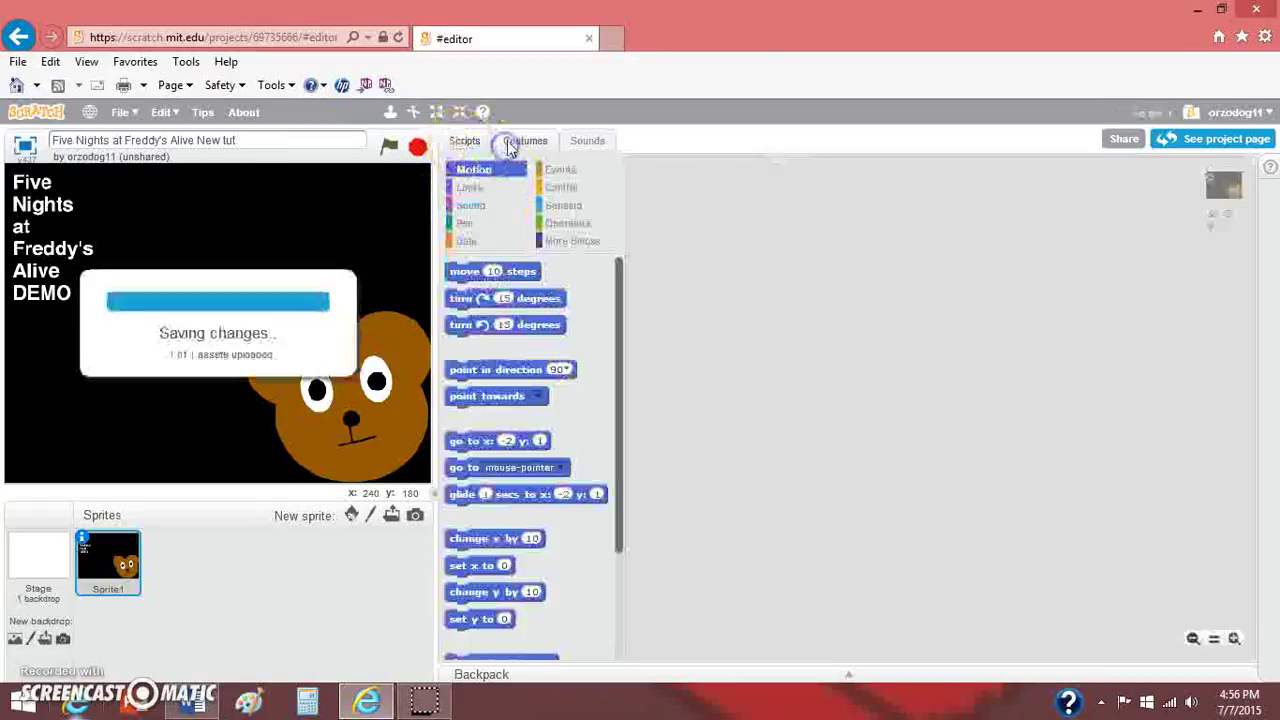
Return to the sprite's costumes and duplicate costume1
left_click(503, 143)
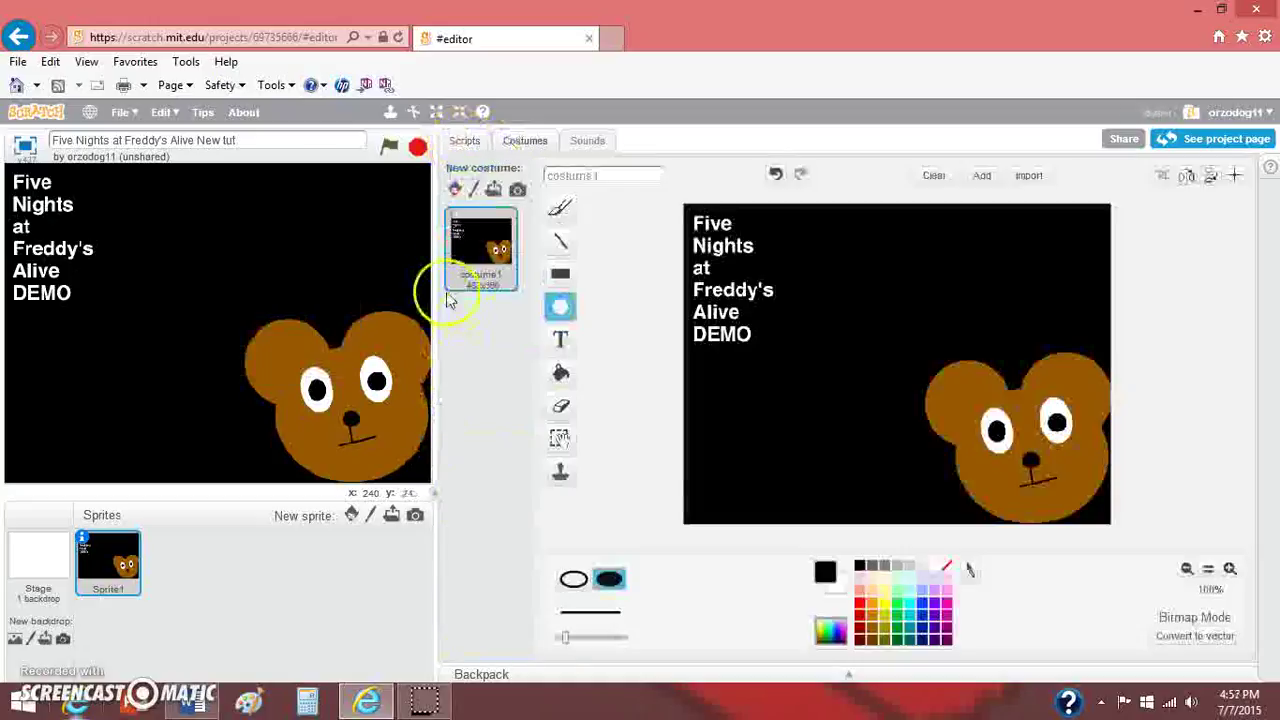
right_click(498, 245)
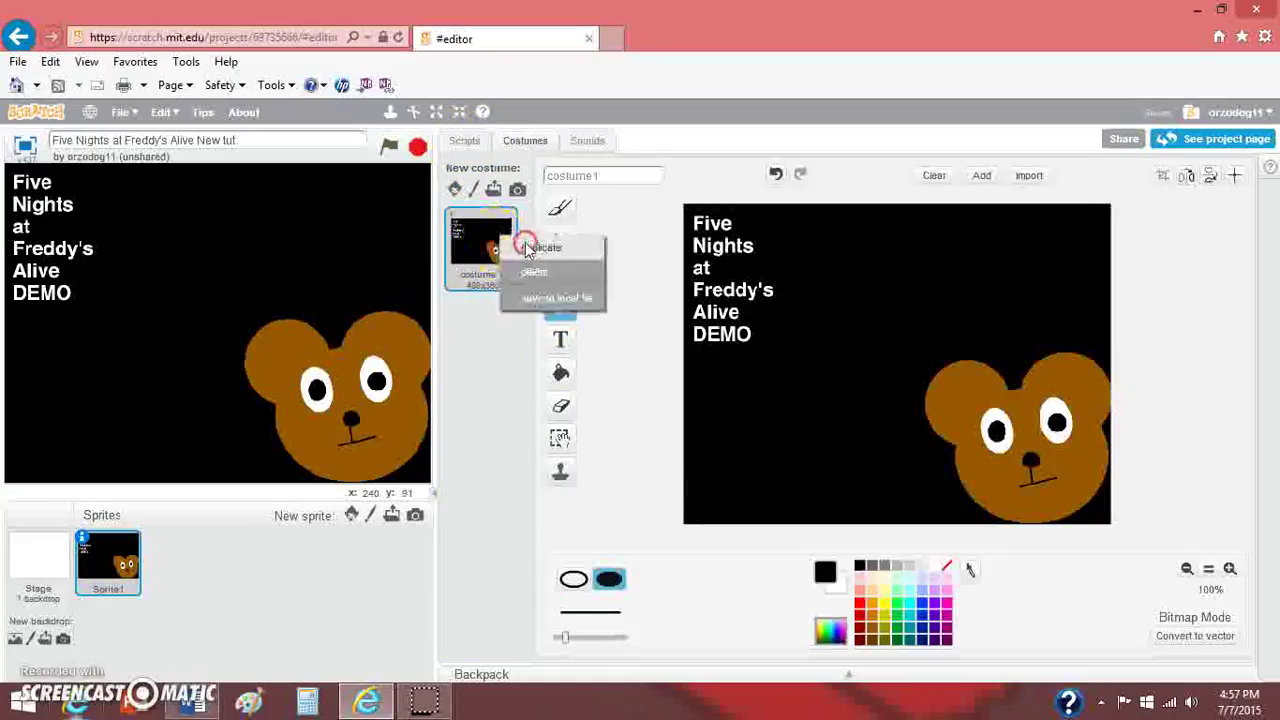
left_click(515, 257)
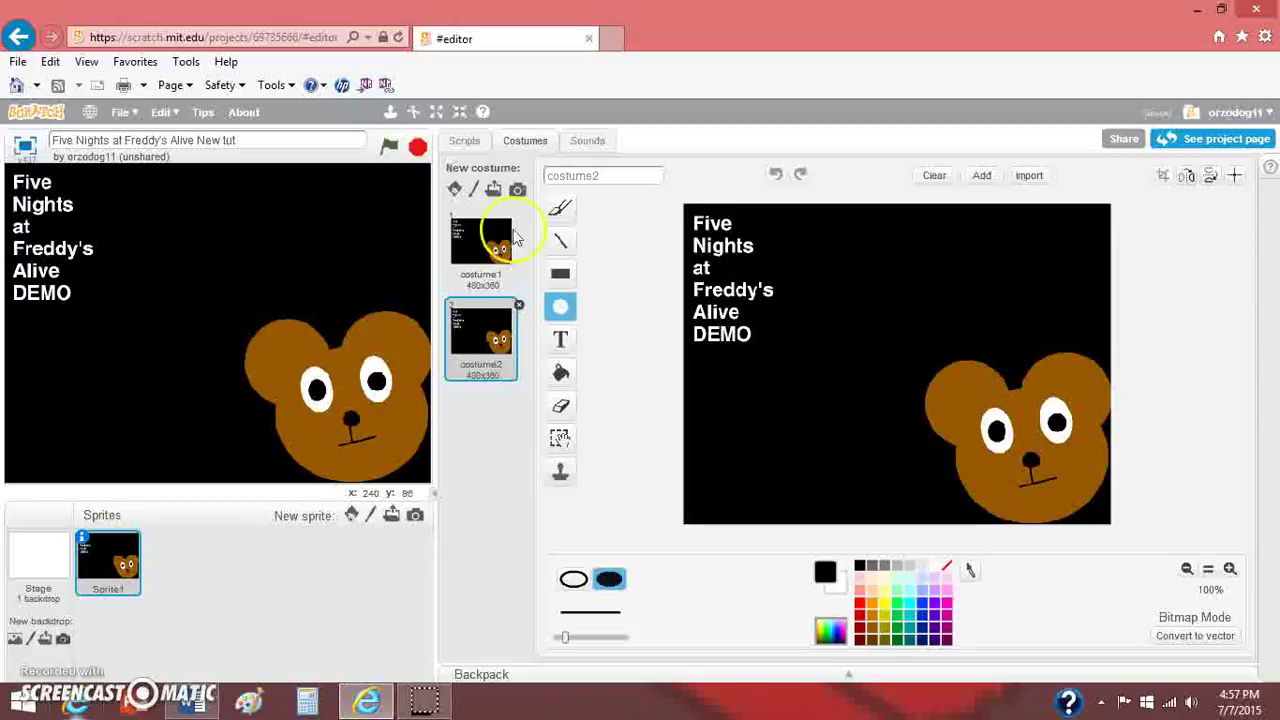
Cover parts of the left ear's outer edge in costume2 with filled black ovals so it looks bitten off
left_click_drag(900, 363, 942, 428)
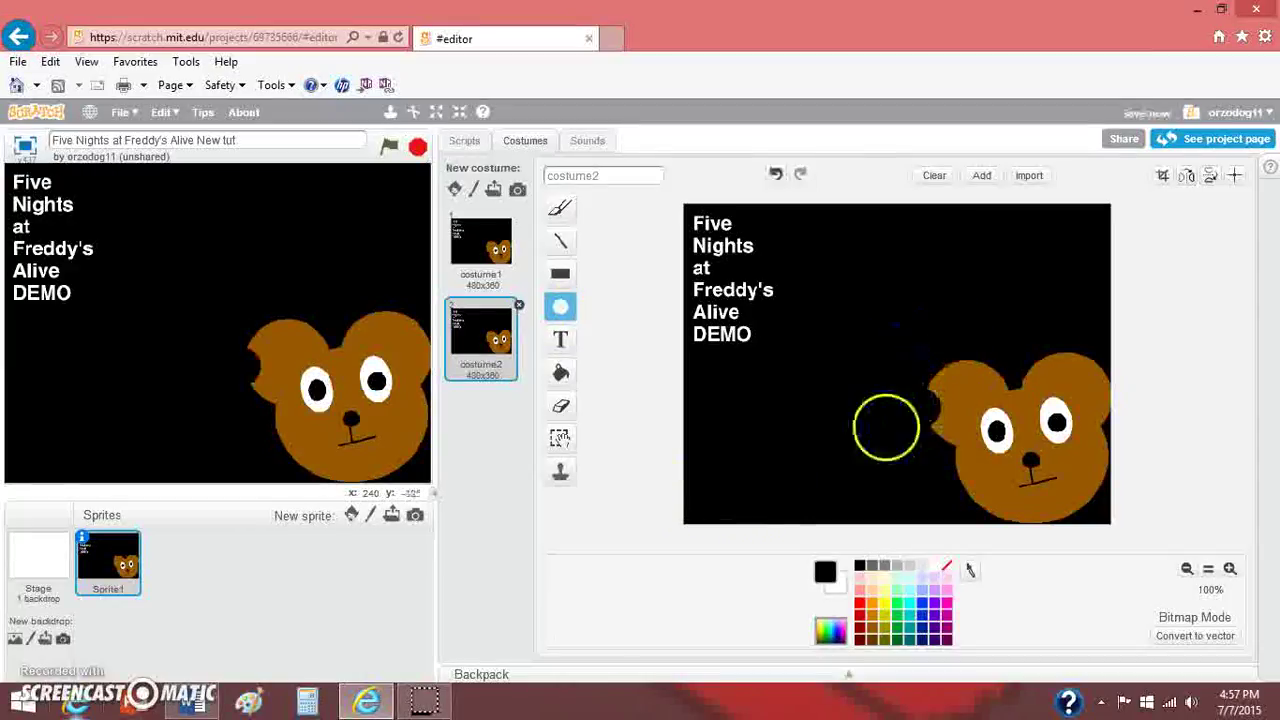
left_click_drag(924, 362, 946, 403)
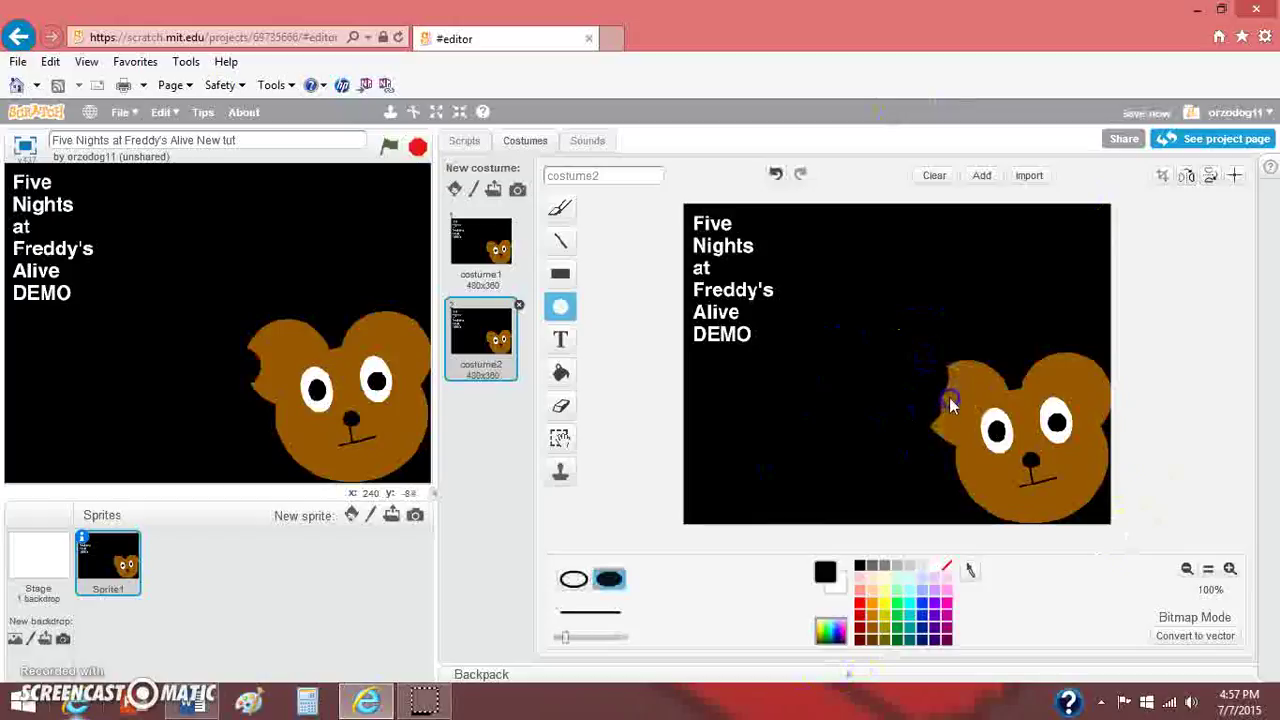
left_click_drag(933, 272, 935, 290)
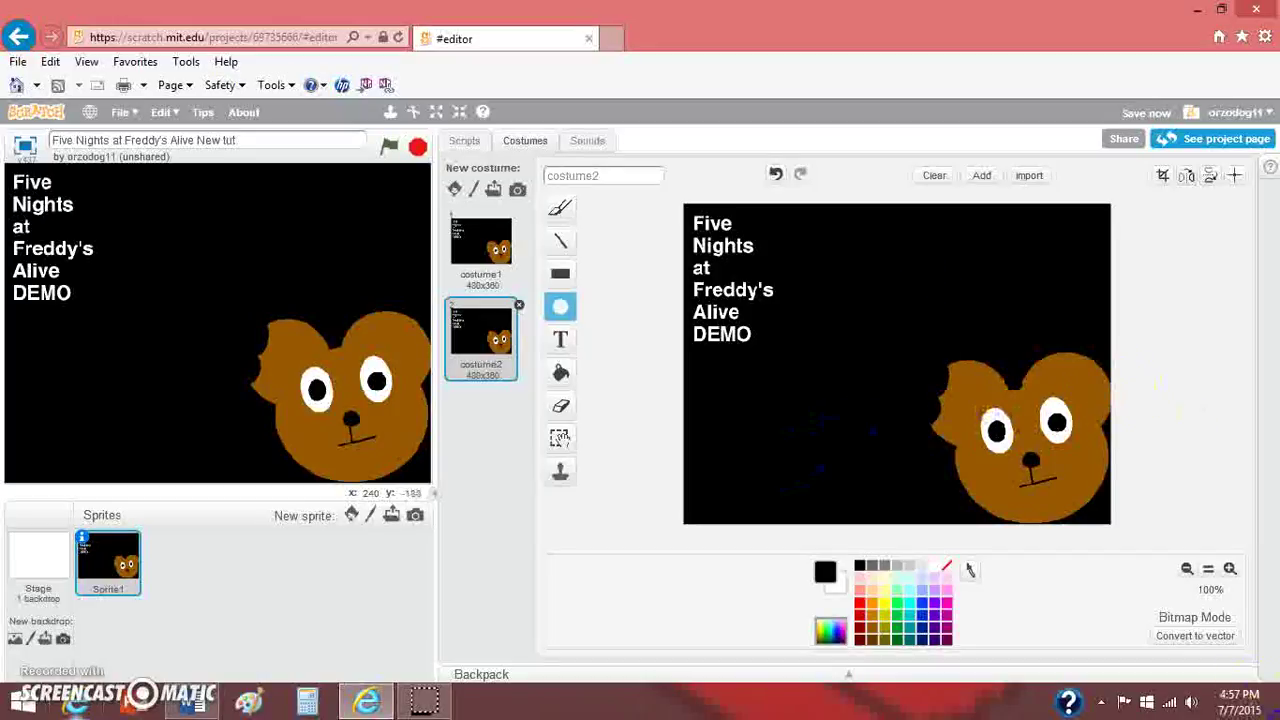
left_click(1104, 700)
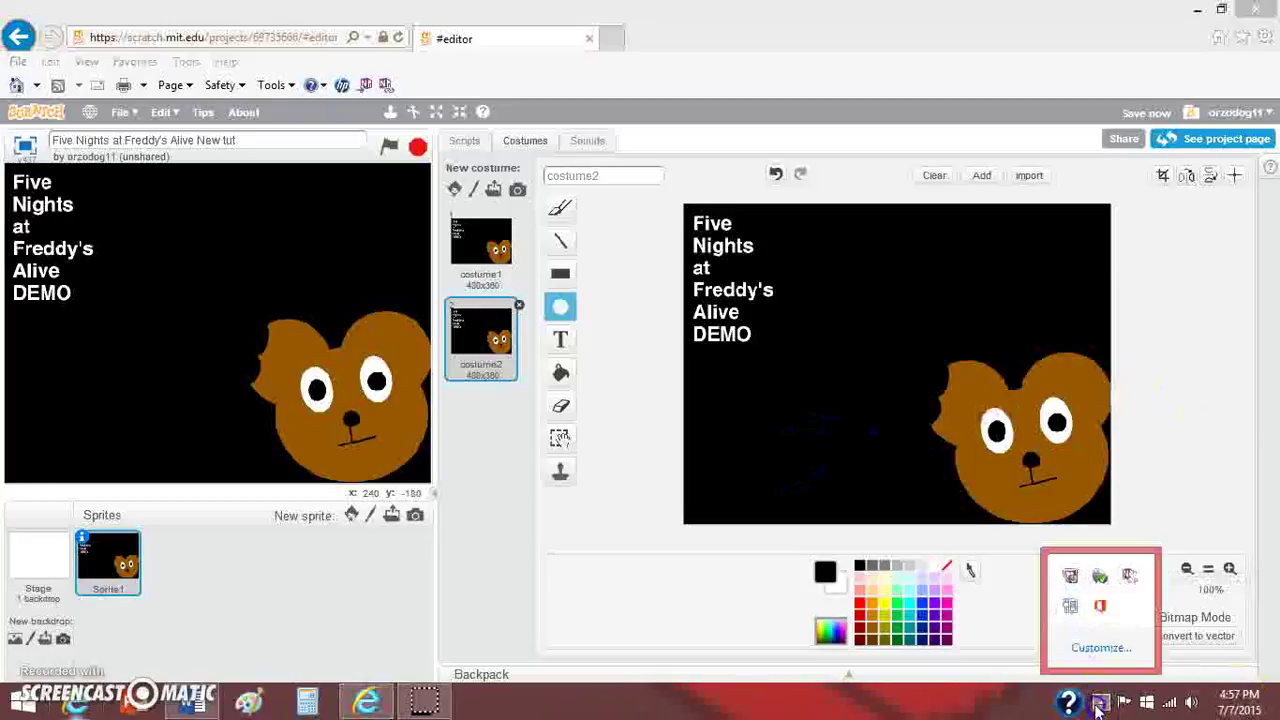
left_click(865, 426)
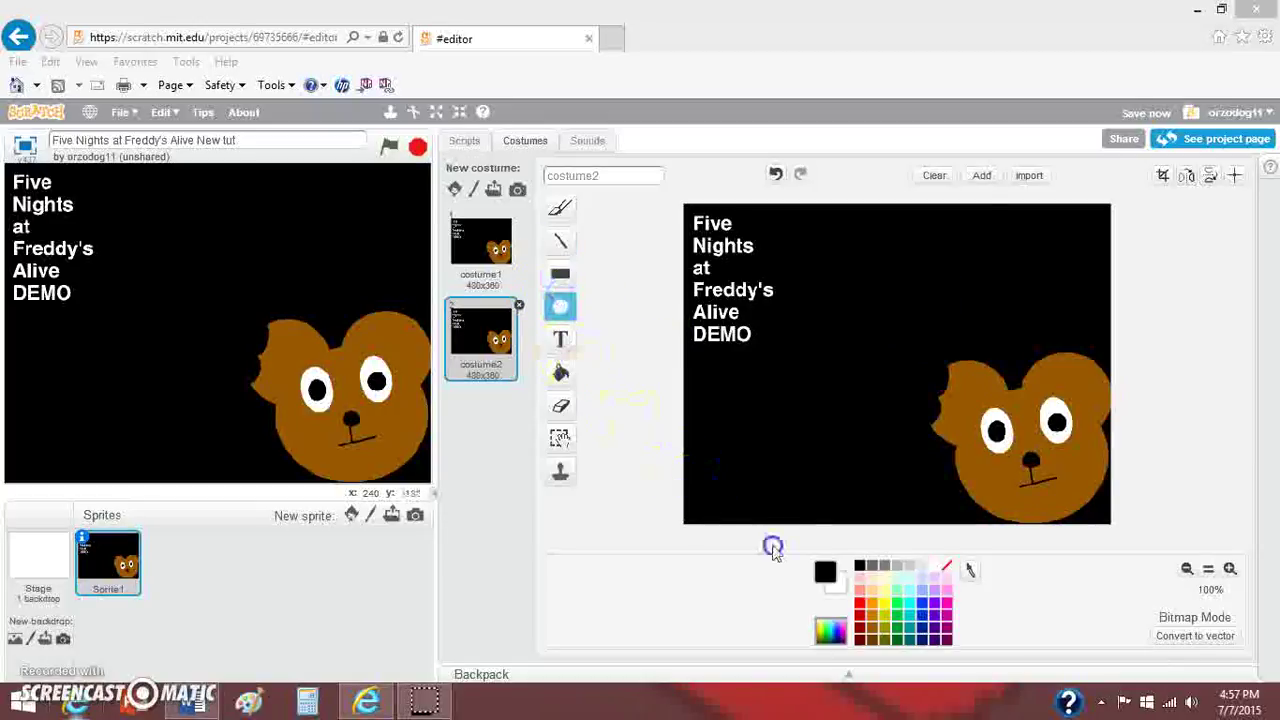
Fill the black pupil of the eye on the left of costume2's face with white
left_click(556, 372)
left_click(929, 566)
left_click(995, 433)
Brush a thin grey tangled wire from the empty white eye down over the cheek
left_click(561, 208)
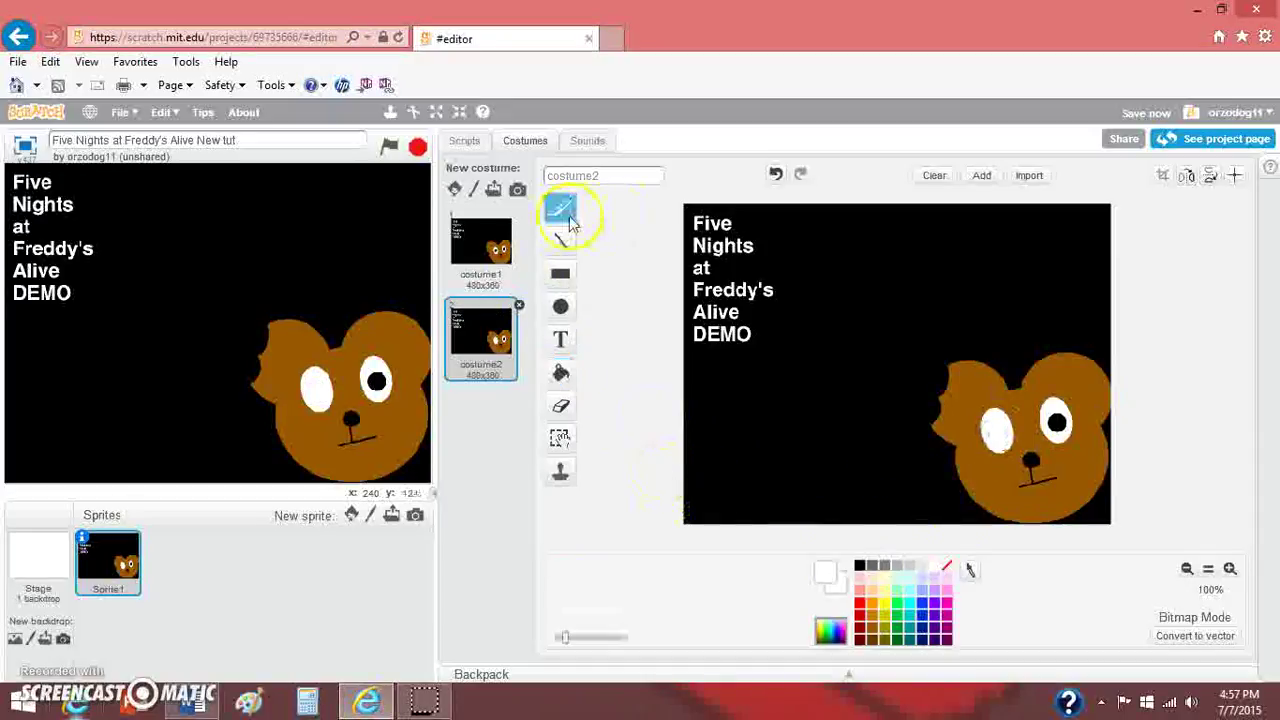
left_click(885, 567)
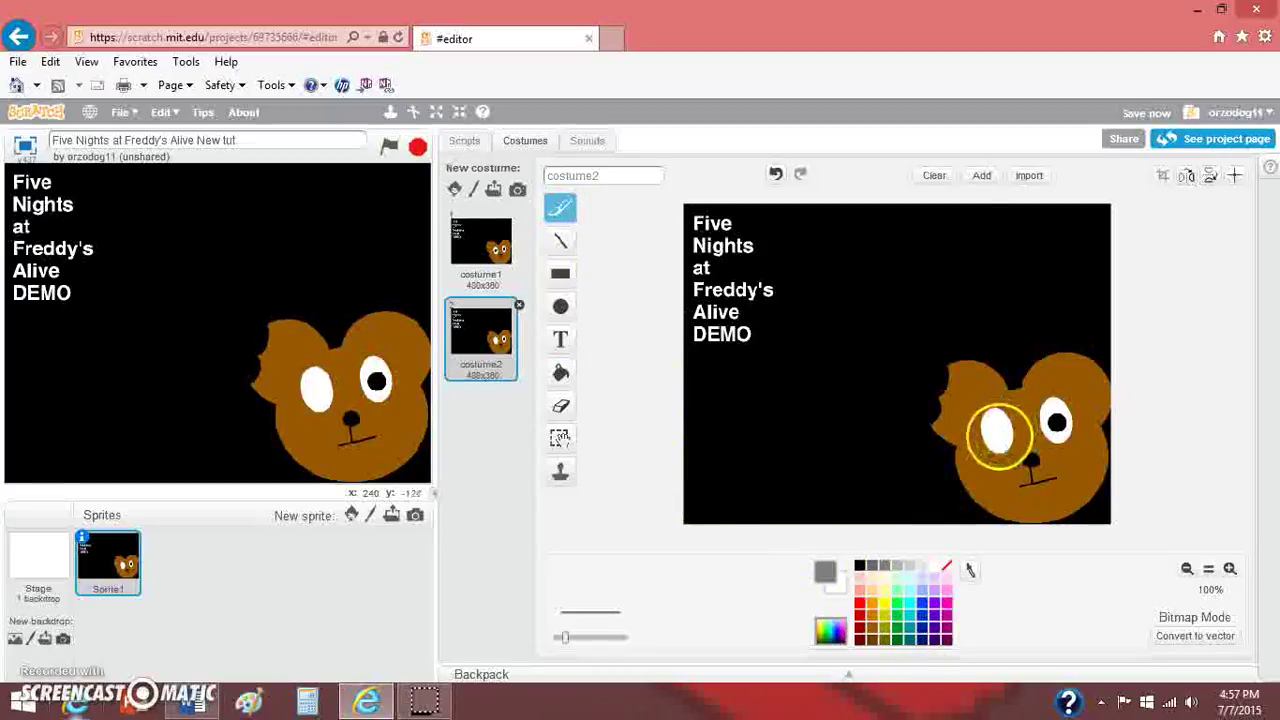
mouse_move(997, 430)
left_mouse_down()
mouse_move(966, 457)
mouse_move(983, 477)
mouse_move(960, 480)
mouse_move(961, 497)
left_mouse_up()
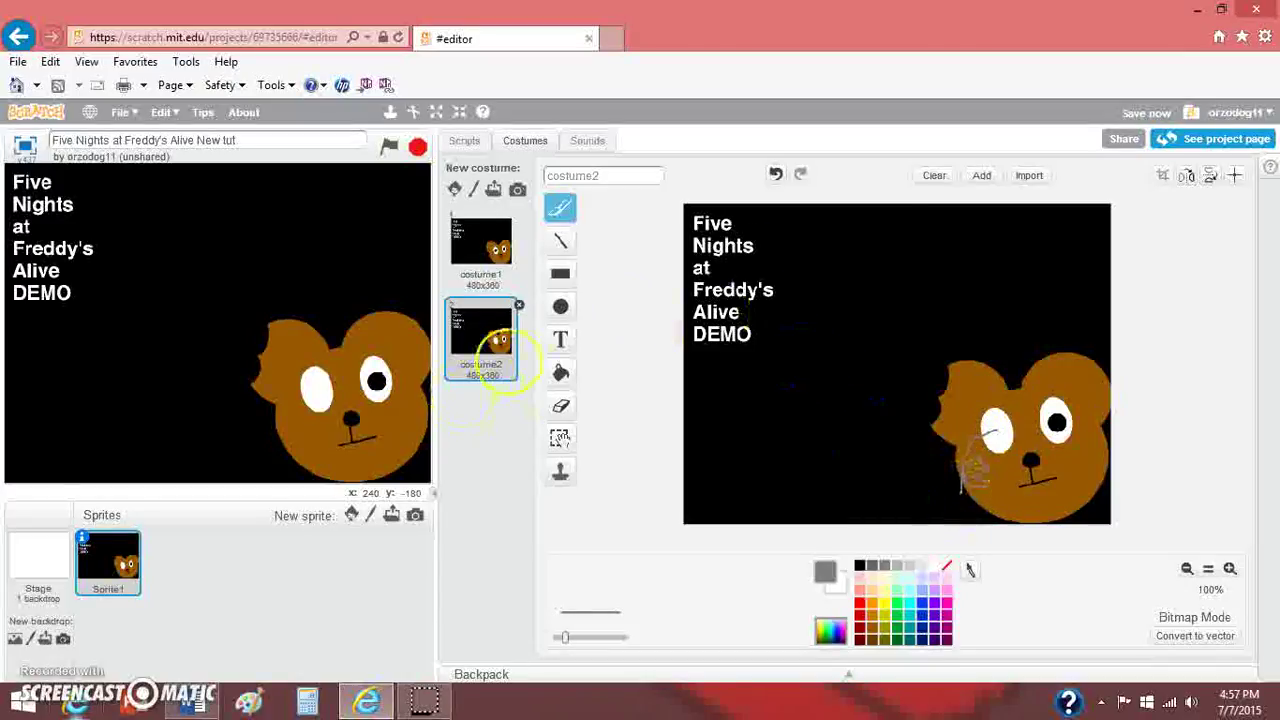
Draw a small filled black circle at the lower end of the grey wire as the dangling pupil
left_click(560, 306)
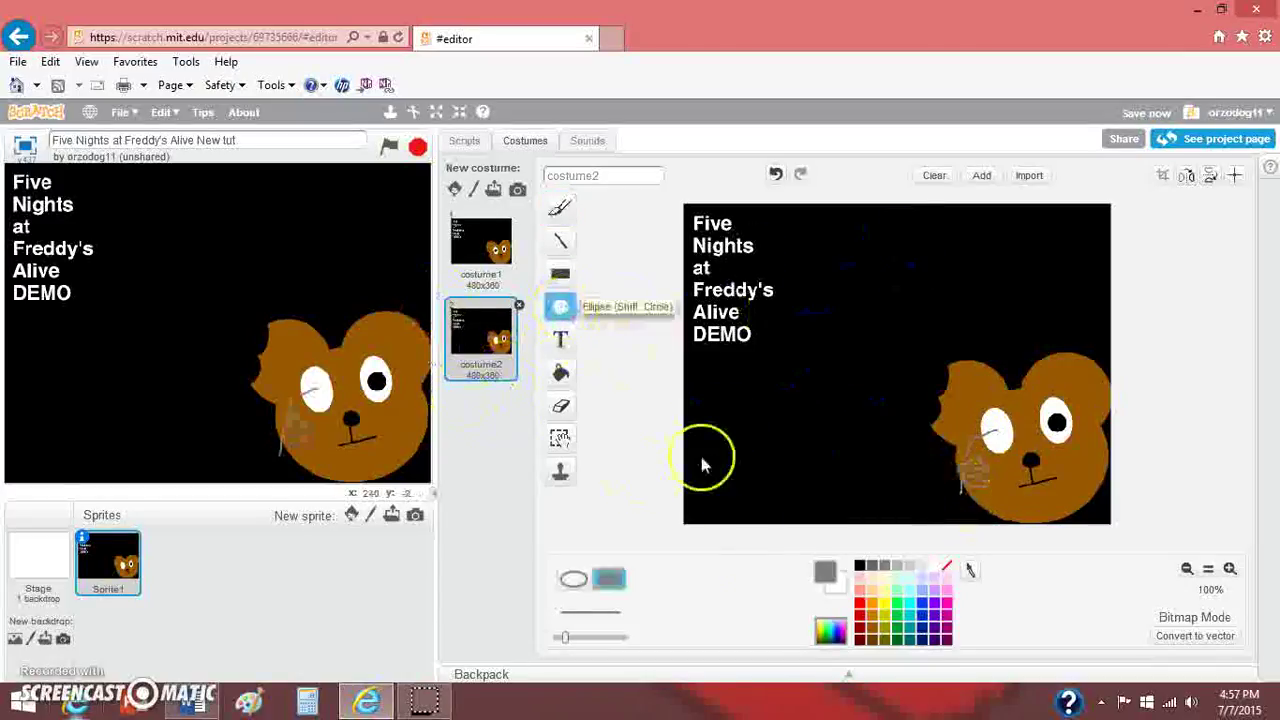
left_click(860, 567)
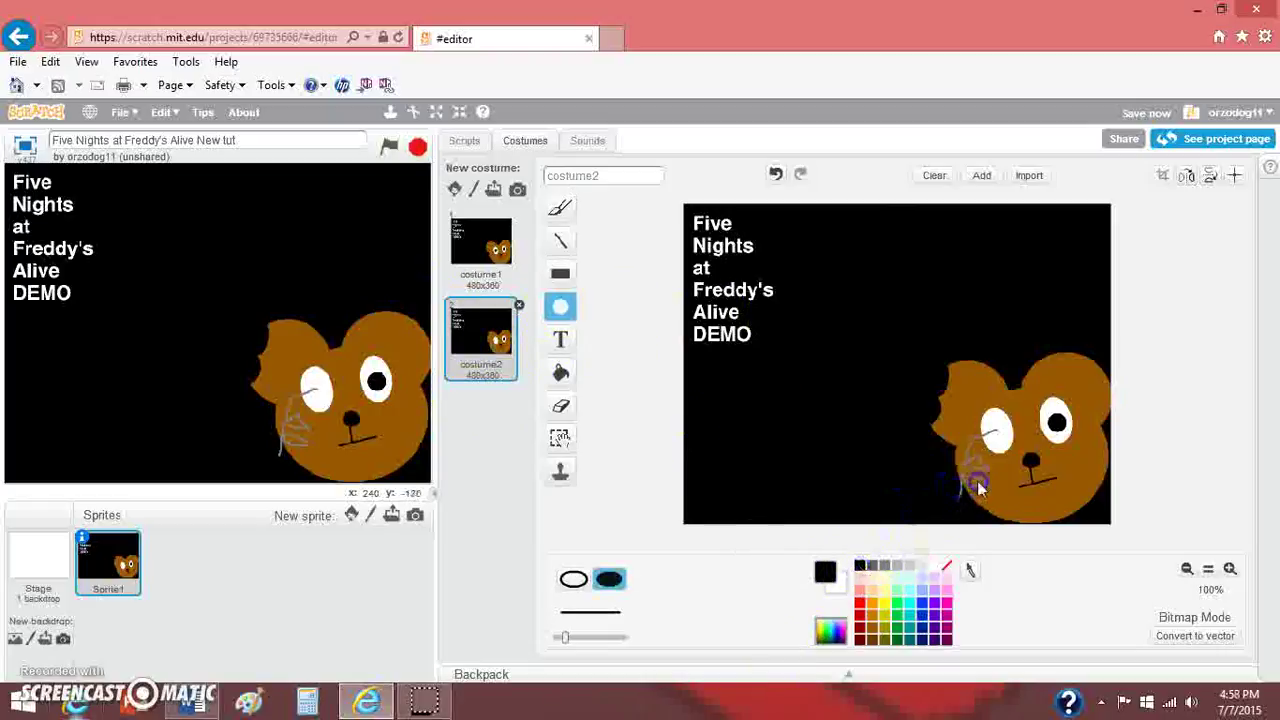
mouse_move(957, 508)
left_mouse_down()
mouse_move(971, 486)
mouse_move(963, 471)
mouse_move(980, 490)
mouse_move(963, 485)
left_mouse_up()
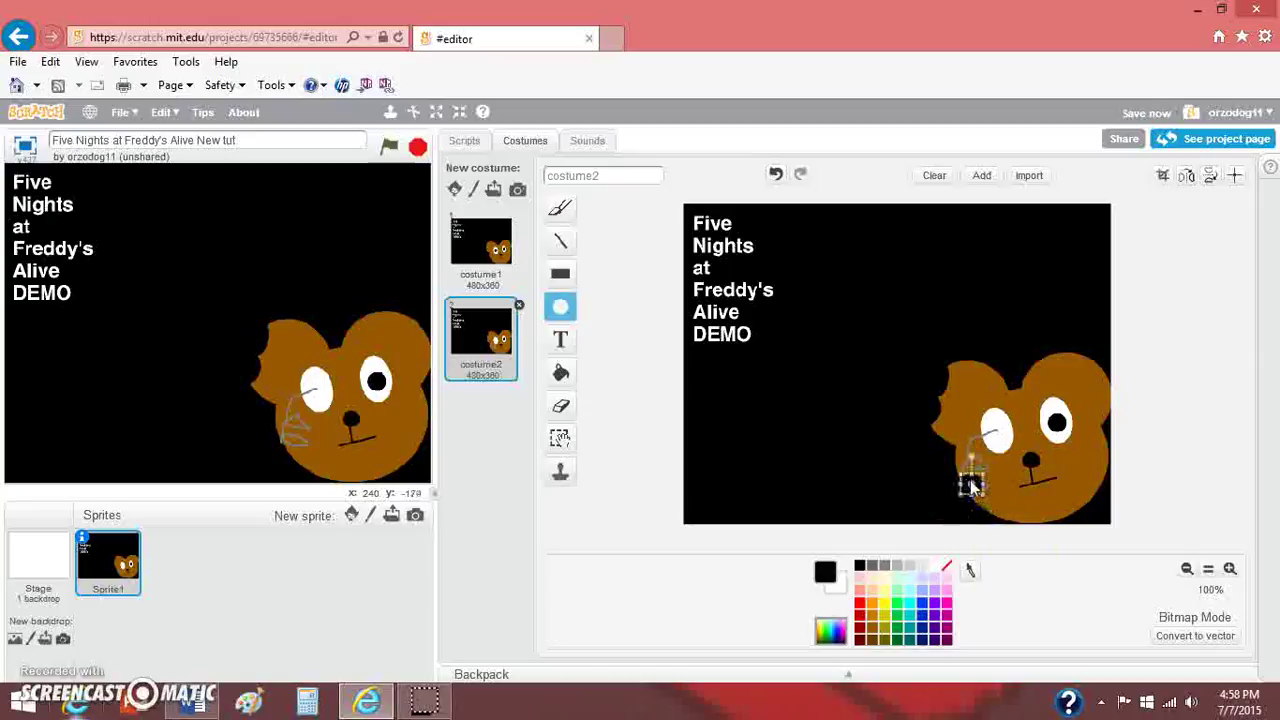
left_click(1025, 530)
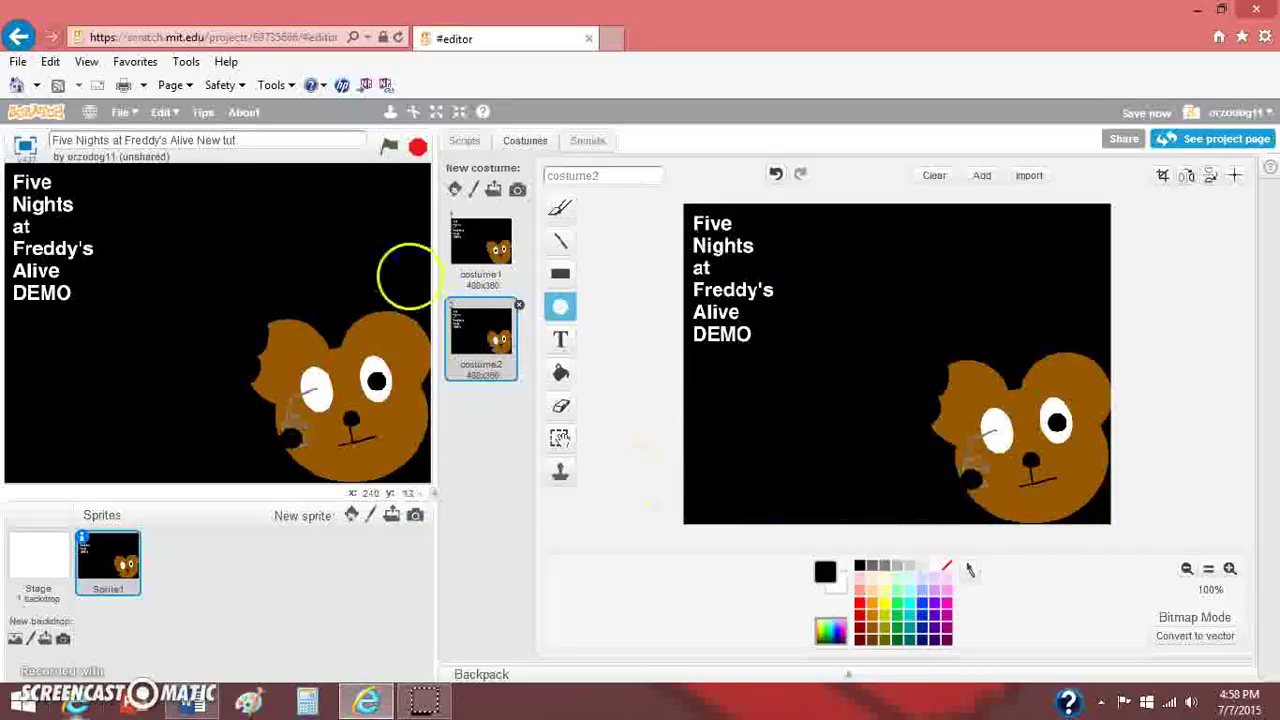
Duplicate the undamaged costume1 again and choose the Brush tool for the new copy
left_click(504, 261)
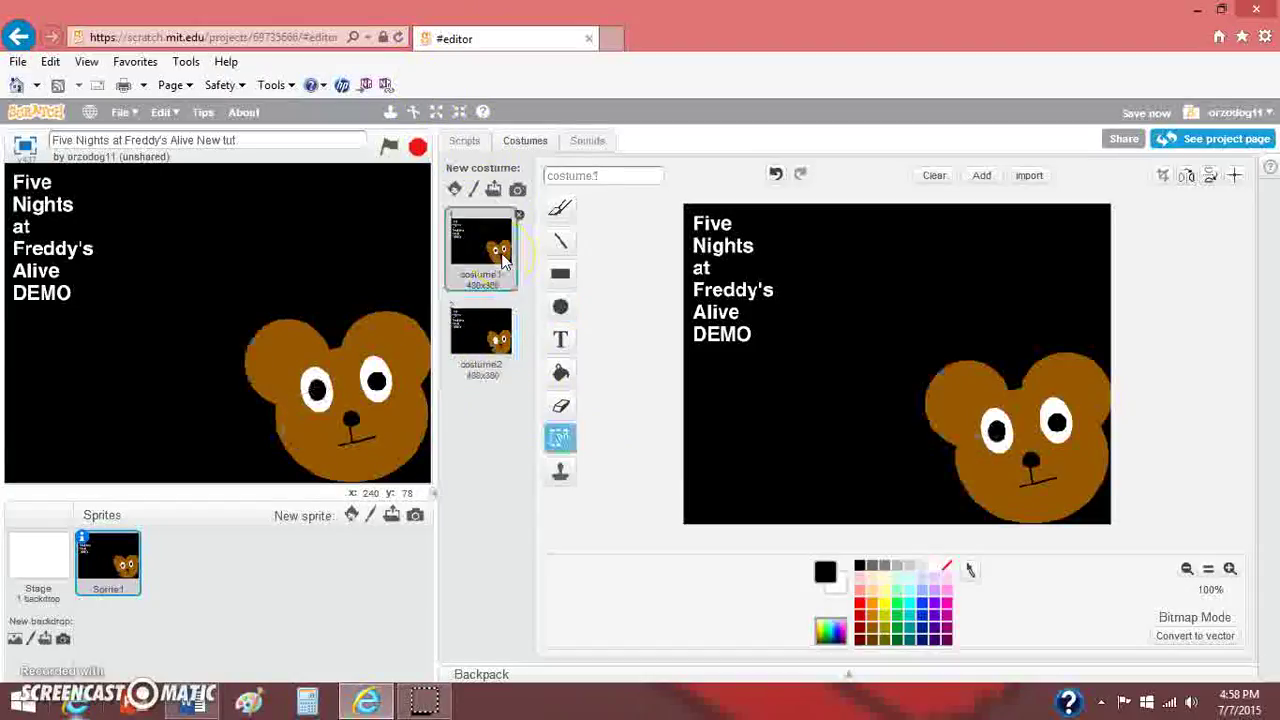
right_click(502, 255)
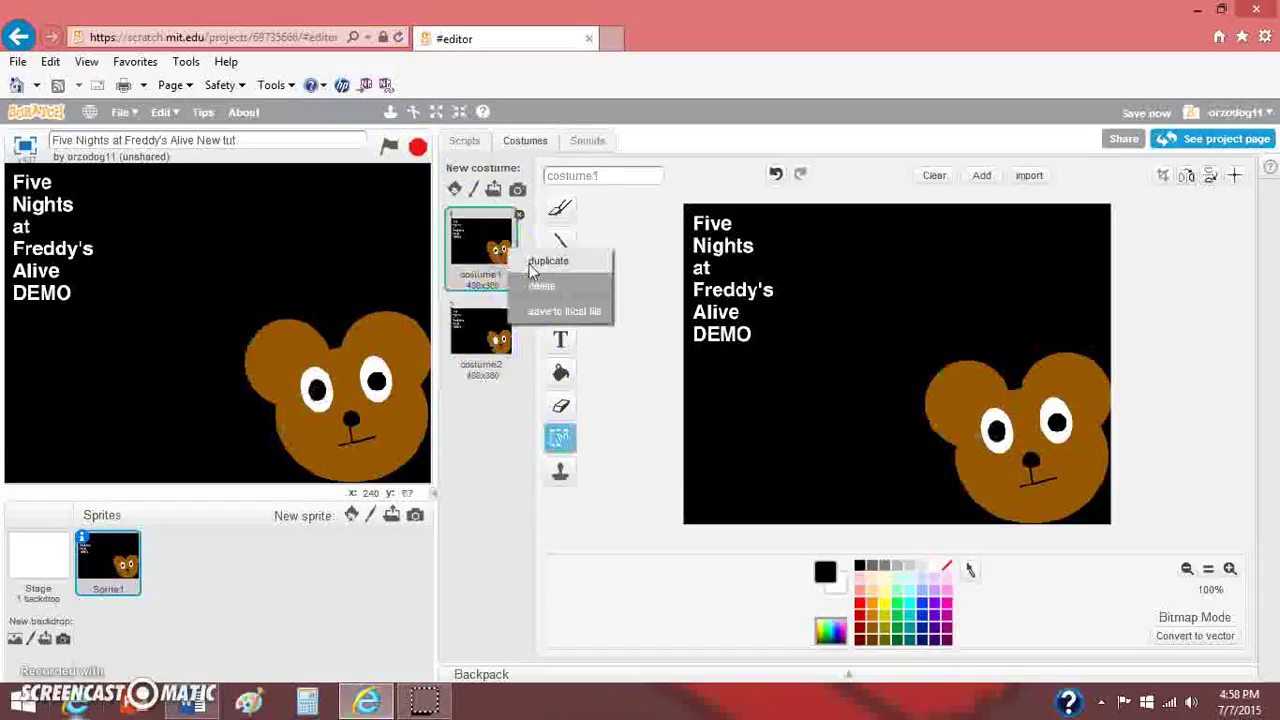
left_click(532, 262)
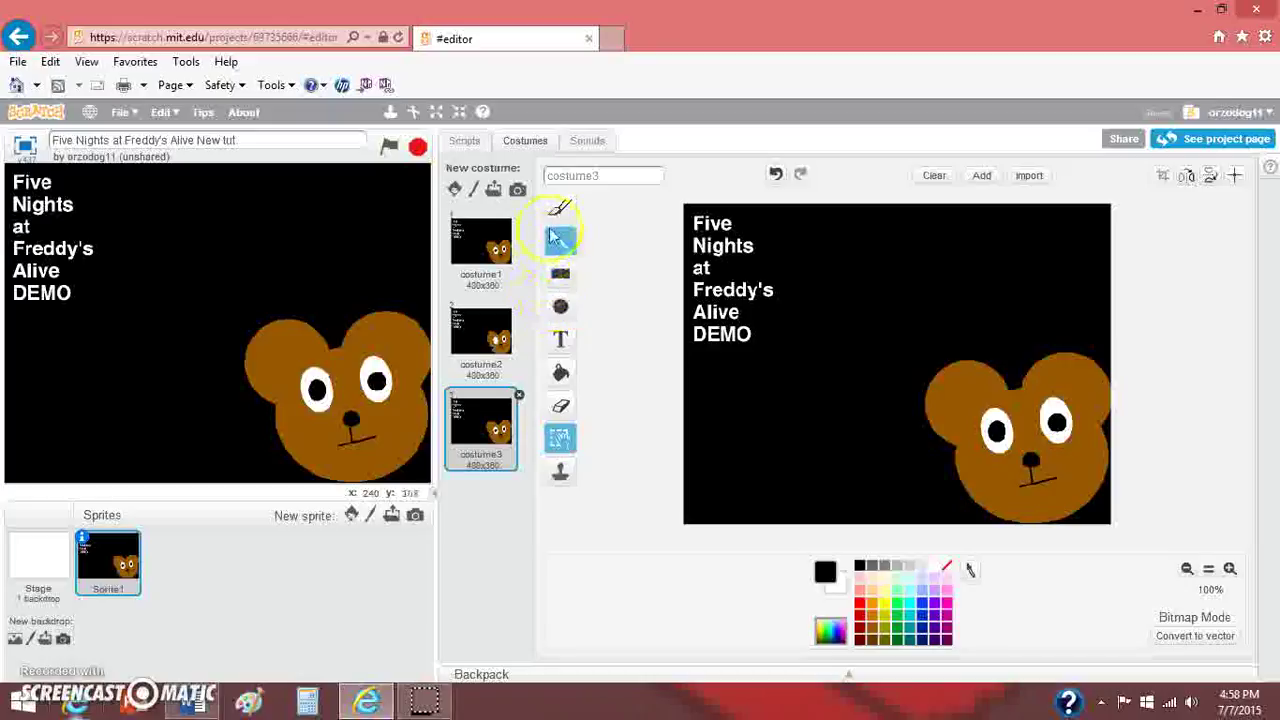
left_click(560, 306)
left_click(560, 207)
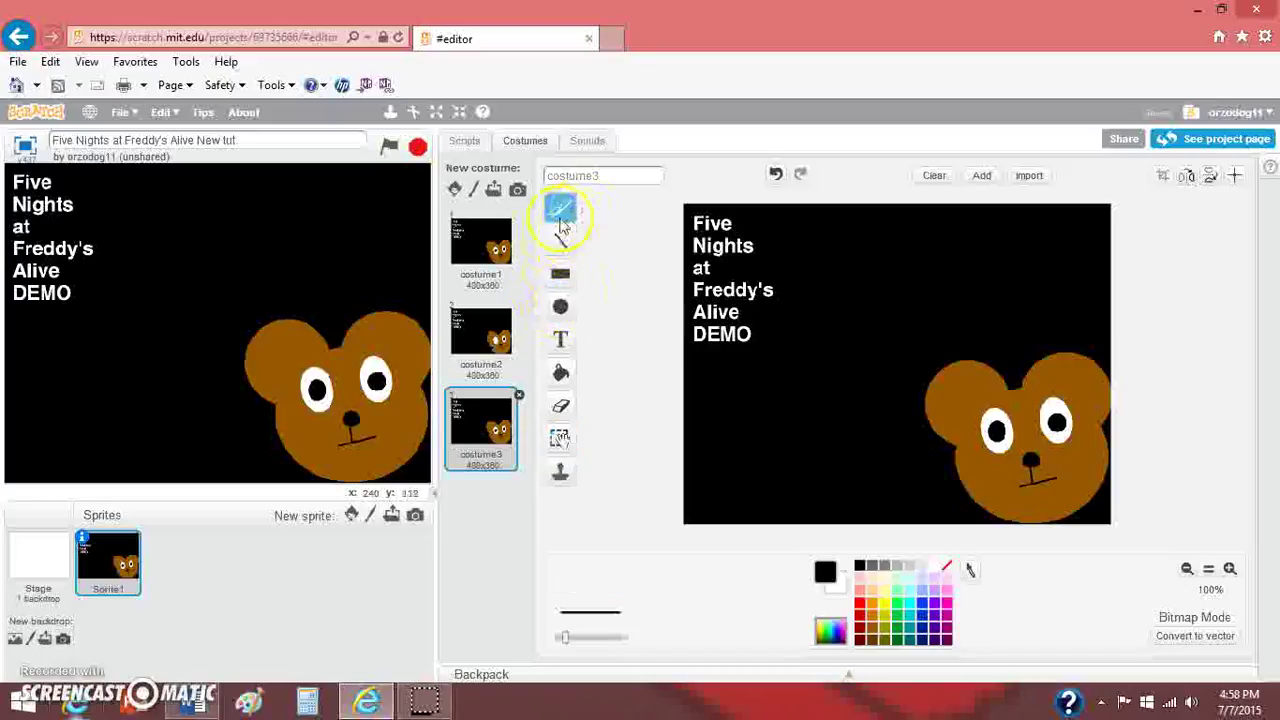
left_click_drag(566, 640, 714, 637)
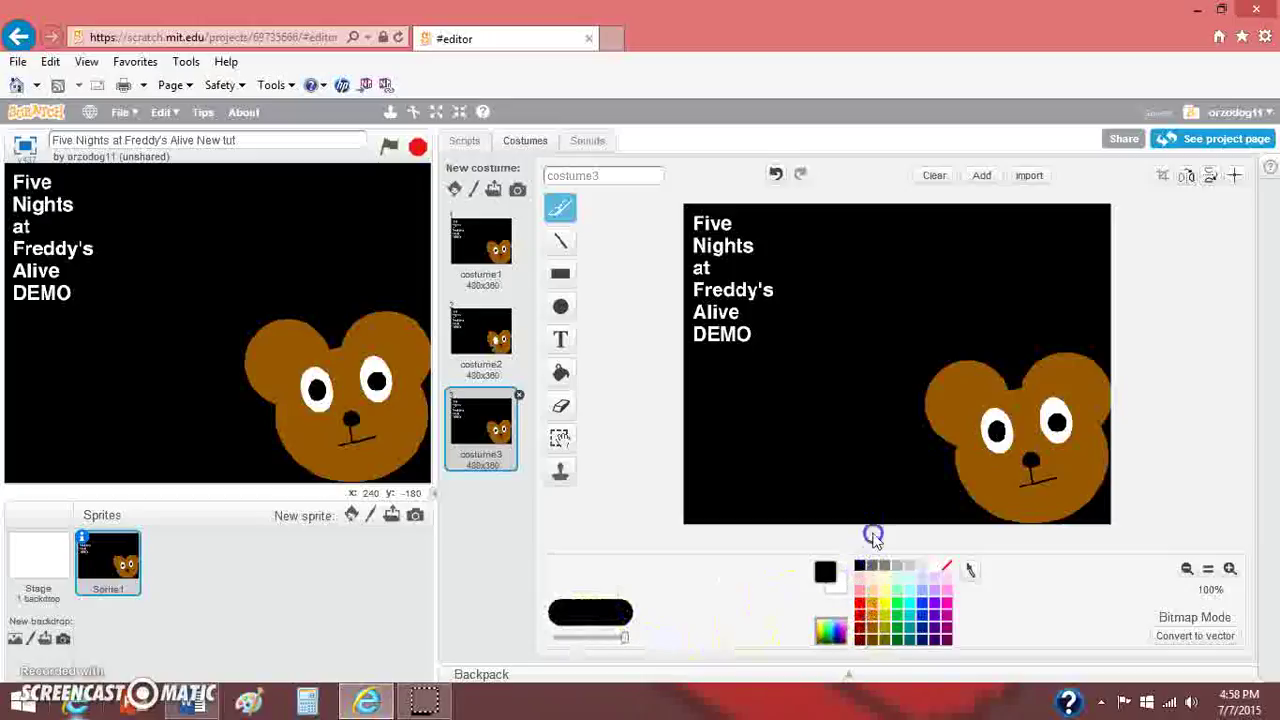
left_click_drag(1000, 380, 1014, 420)
key("ctrl+z")
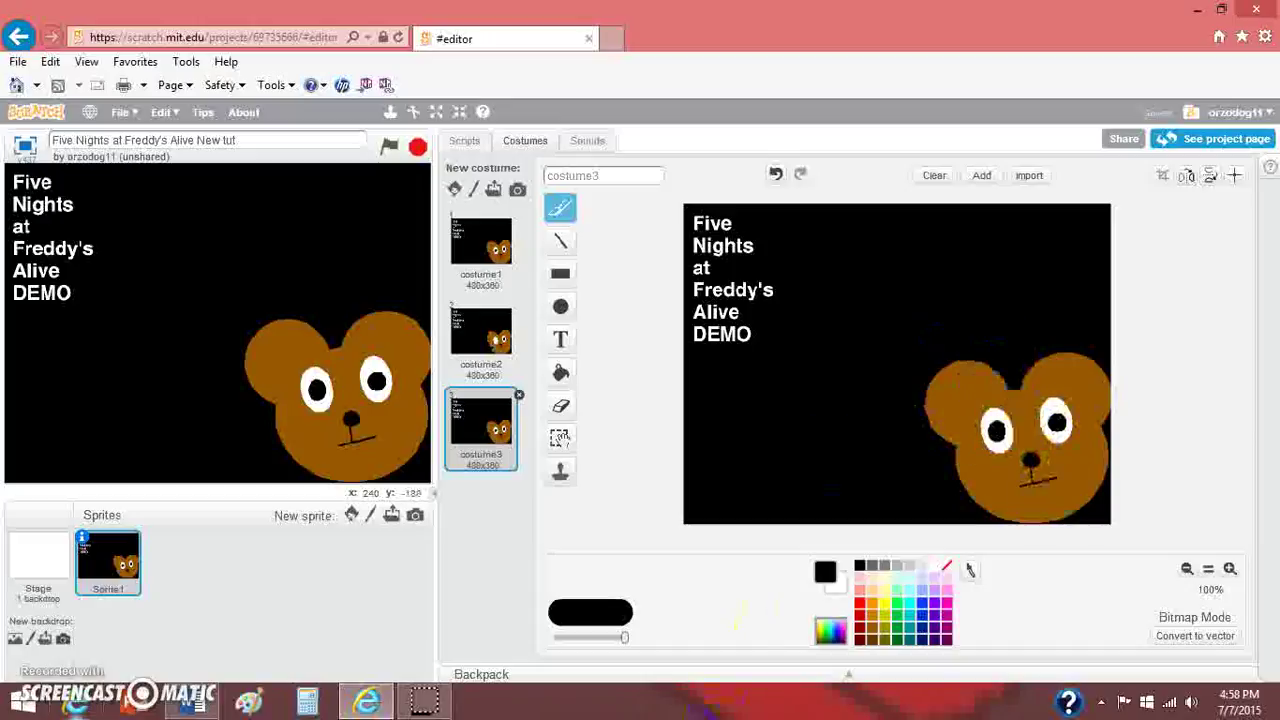
Brush thin jagged black cracks over costume3's face, from between the ears past the nose and across both cheeks
left_click_drag(617, 645, 572, 637)
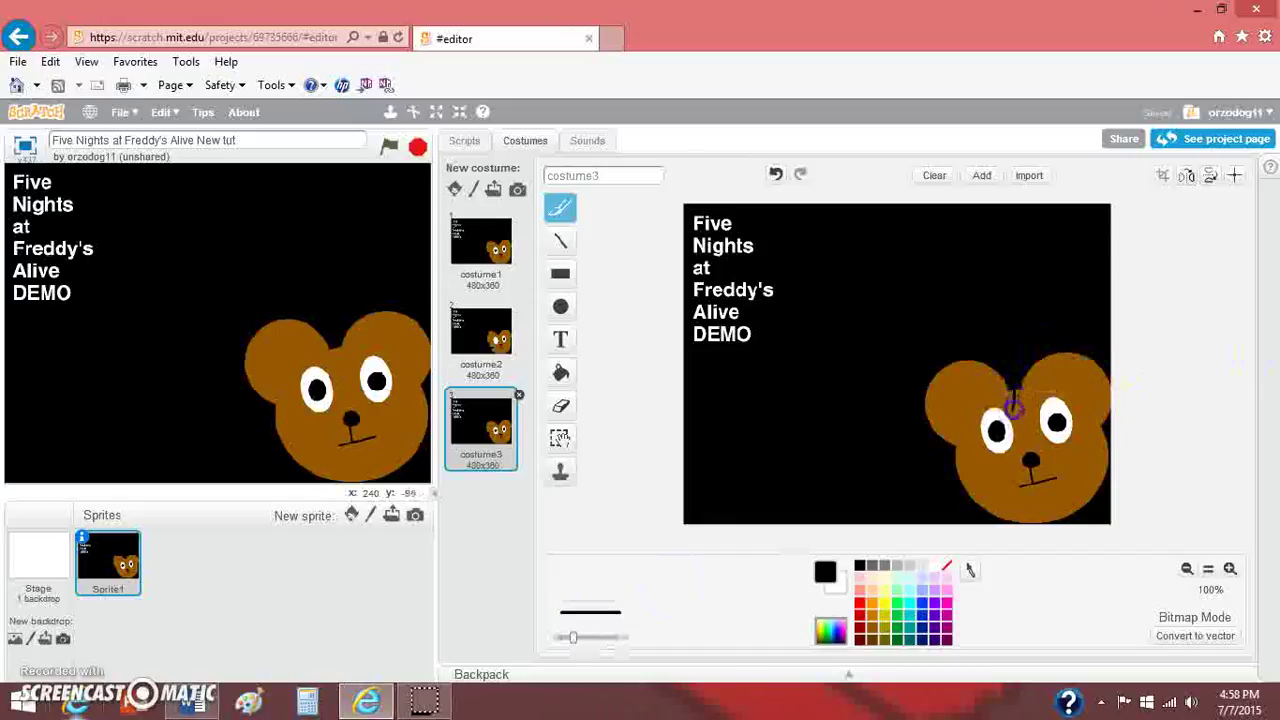
left_click_drag(1013, 491, 981, 481)
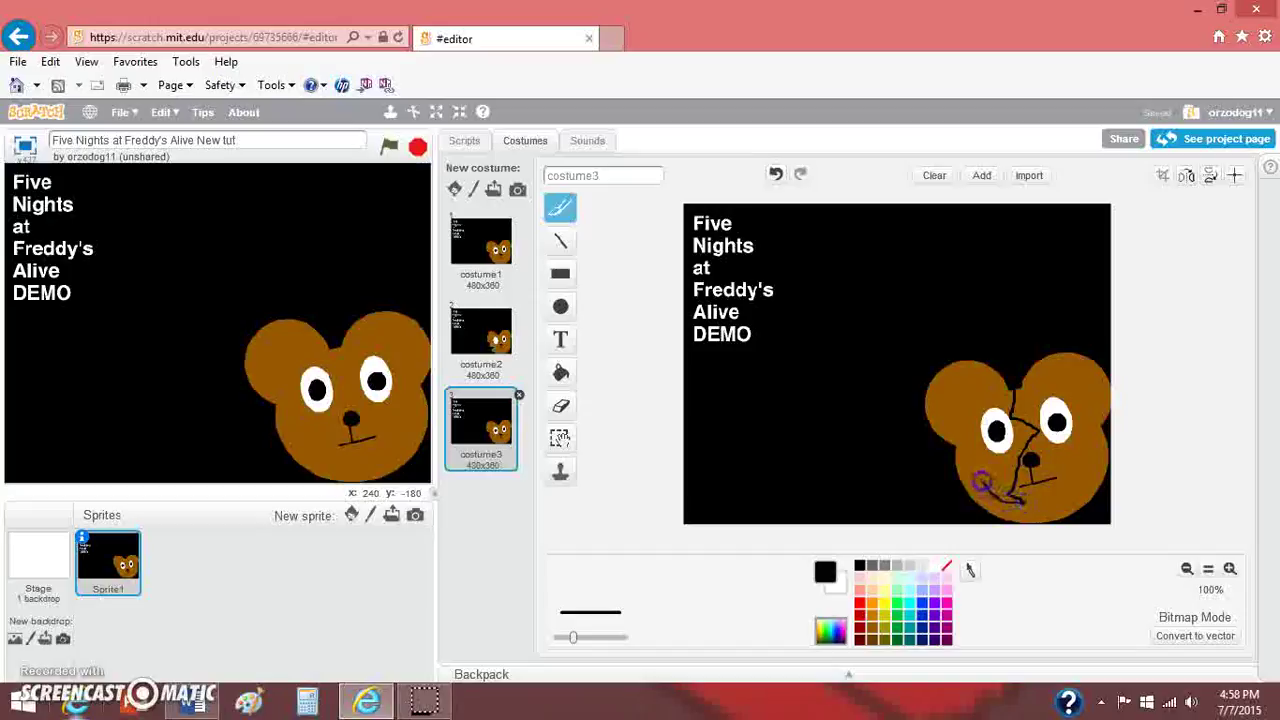
mouse_move(1045, 400)
left_mouse_down()
mouse_move(1058, 410)
mouse_move(1006, 434)
mouse_move(1046, 474)
mouse_move(1083, 438)
mouse_move(1074, 489)
mouse_move(1063, 434)
mouse_move(1078, 490)
left_mouse_up()
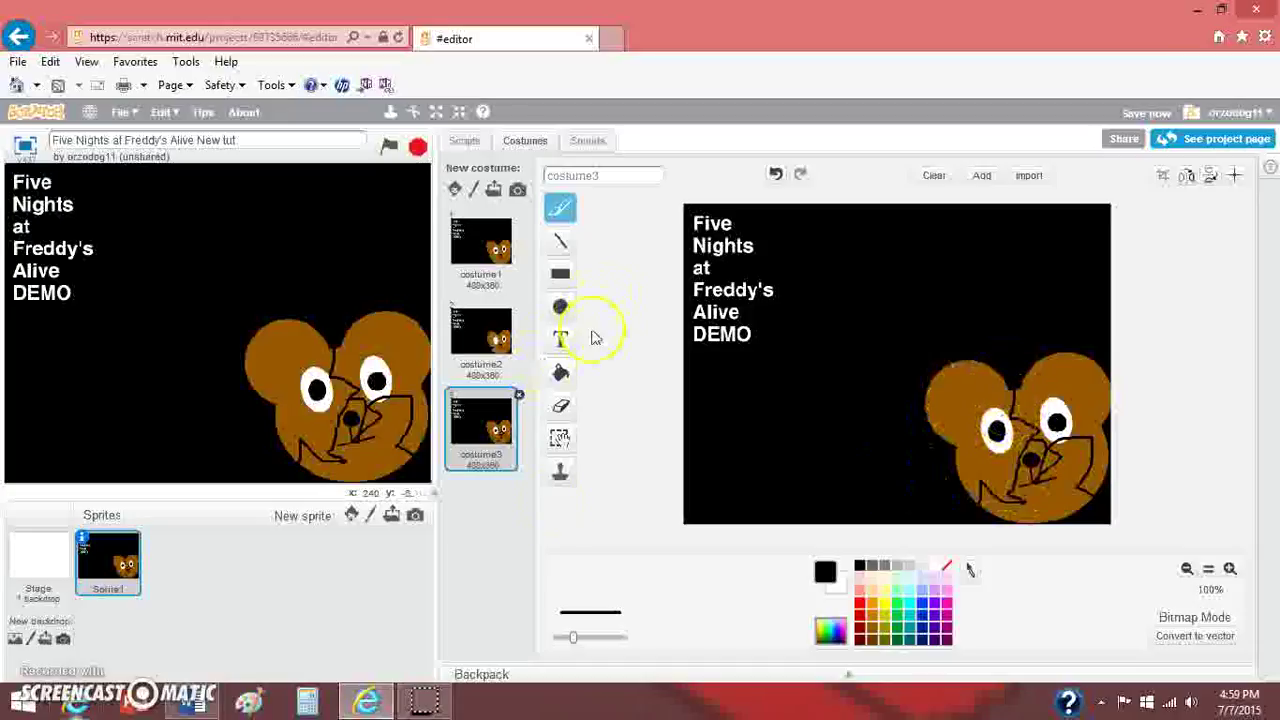
Fill the pupil and white of the eye on the left of costume3's face with the fur's brown
left_click(560, 306)
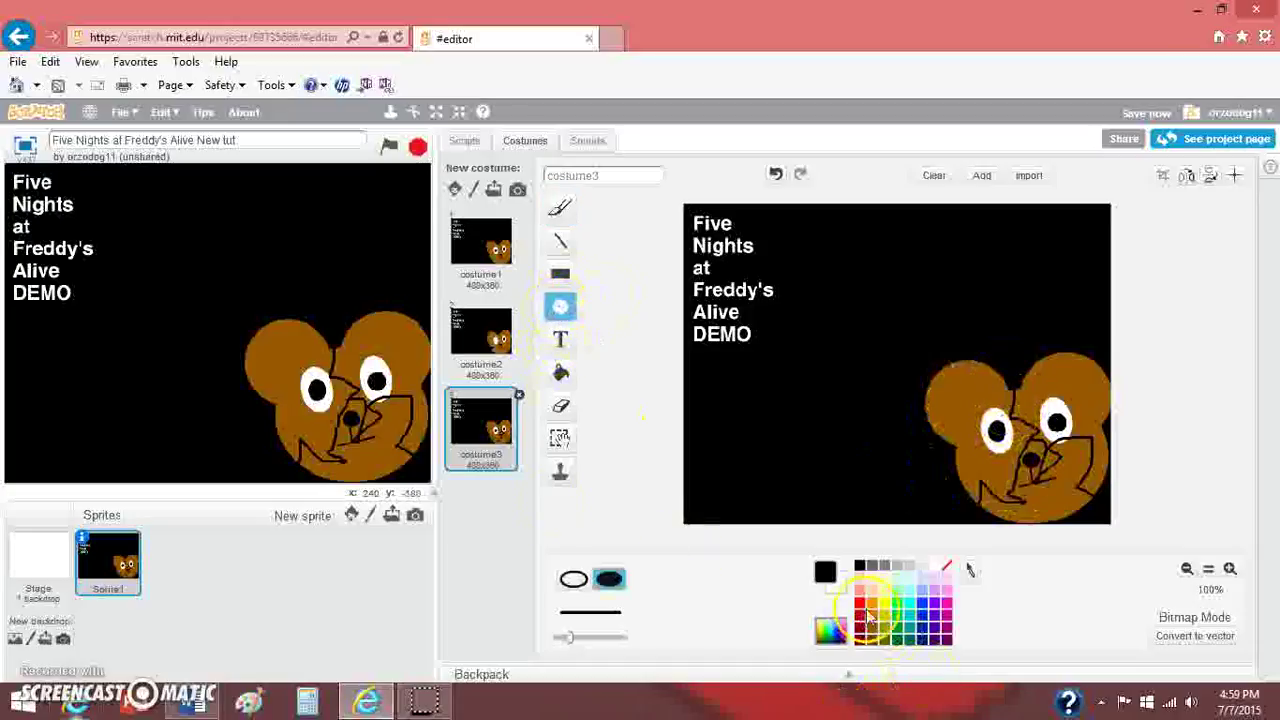
left_click(868, 612)
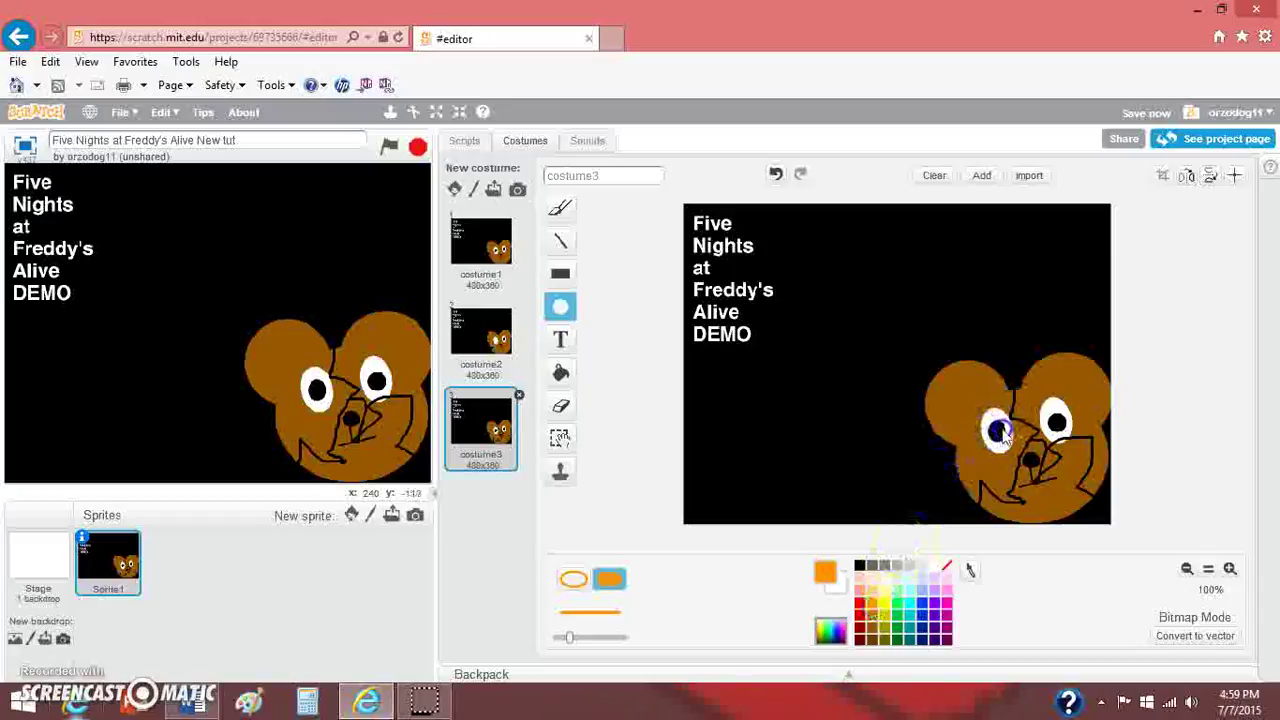
left_click(872, 626)
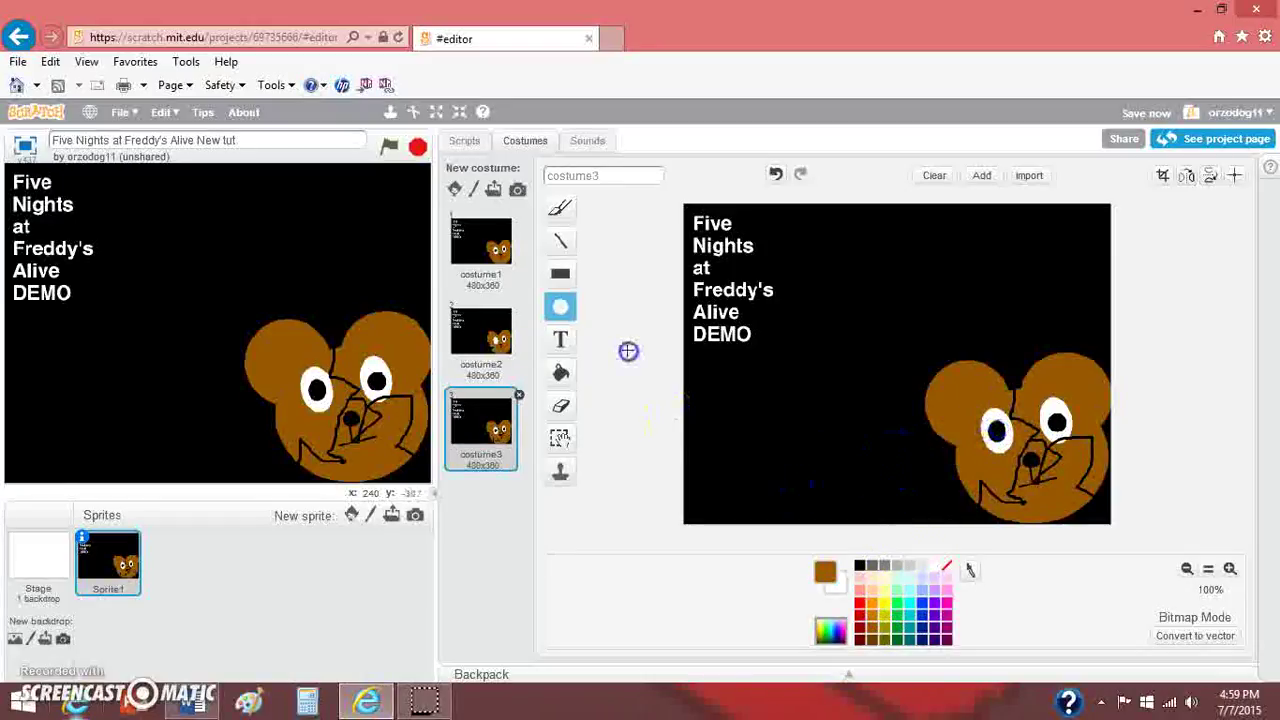
left_click(563, 370)
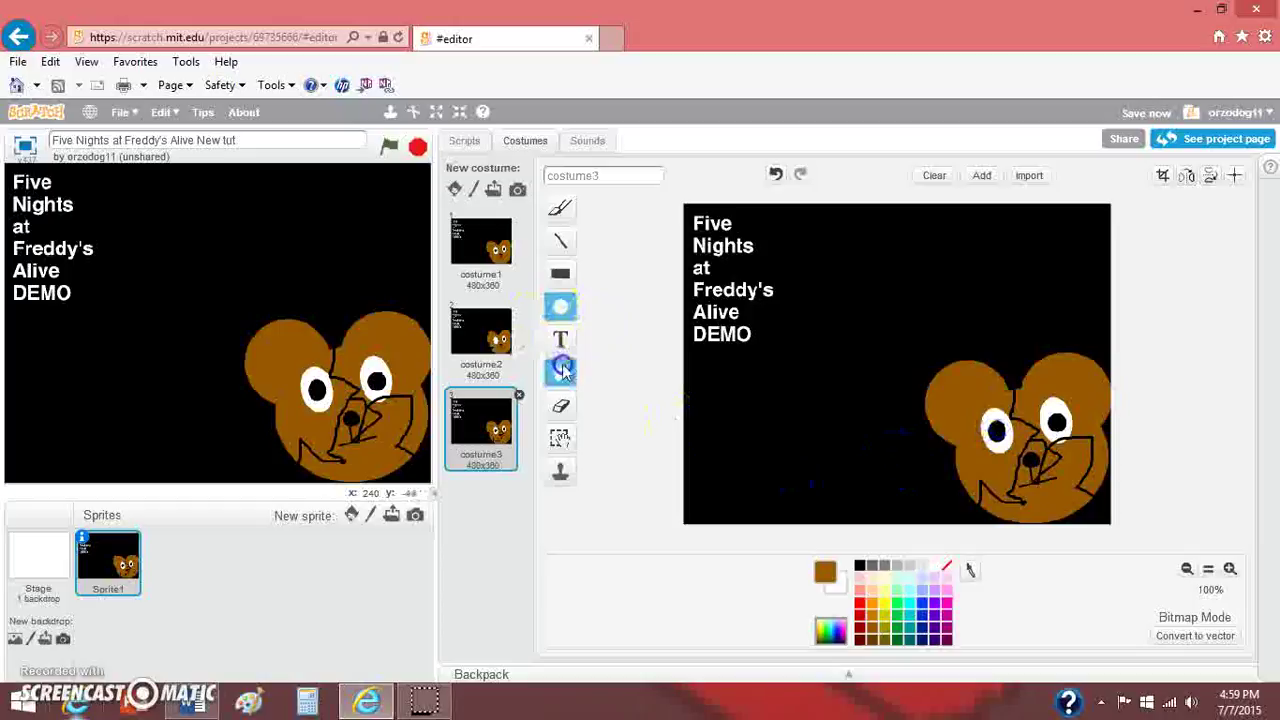
left_click(996, 432)
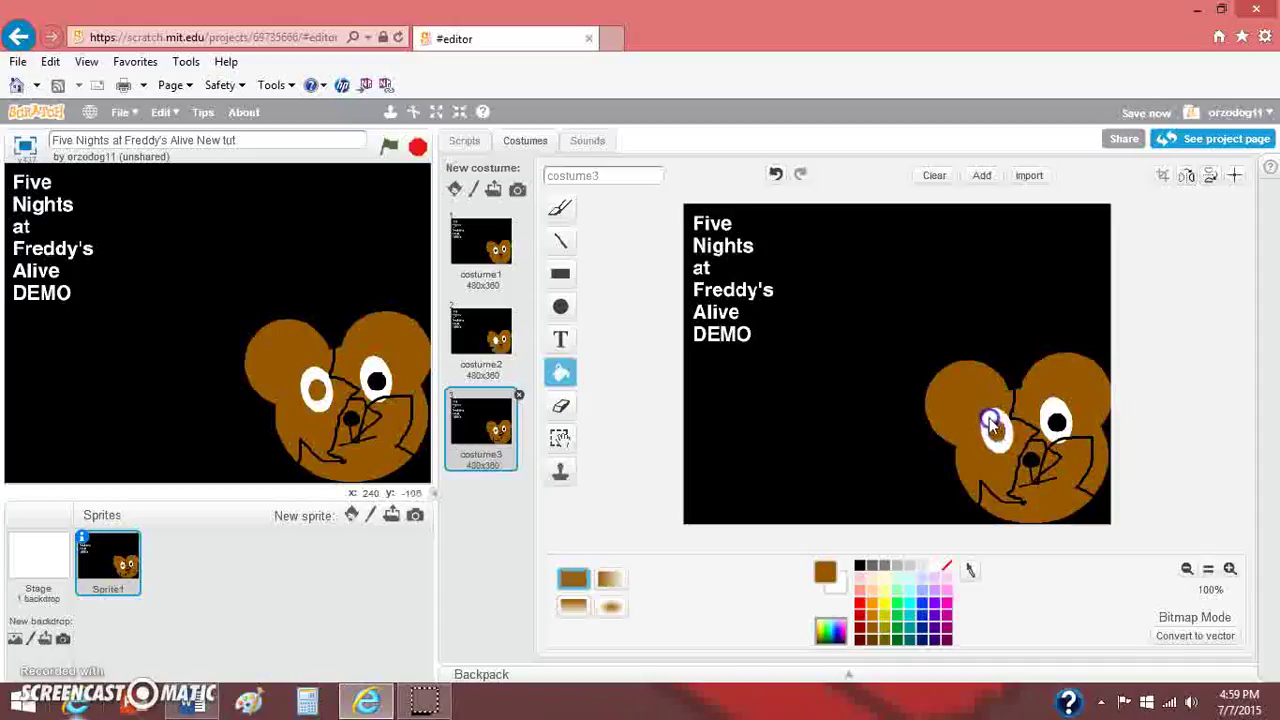
left_click(988, 426)
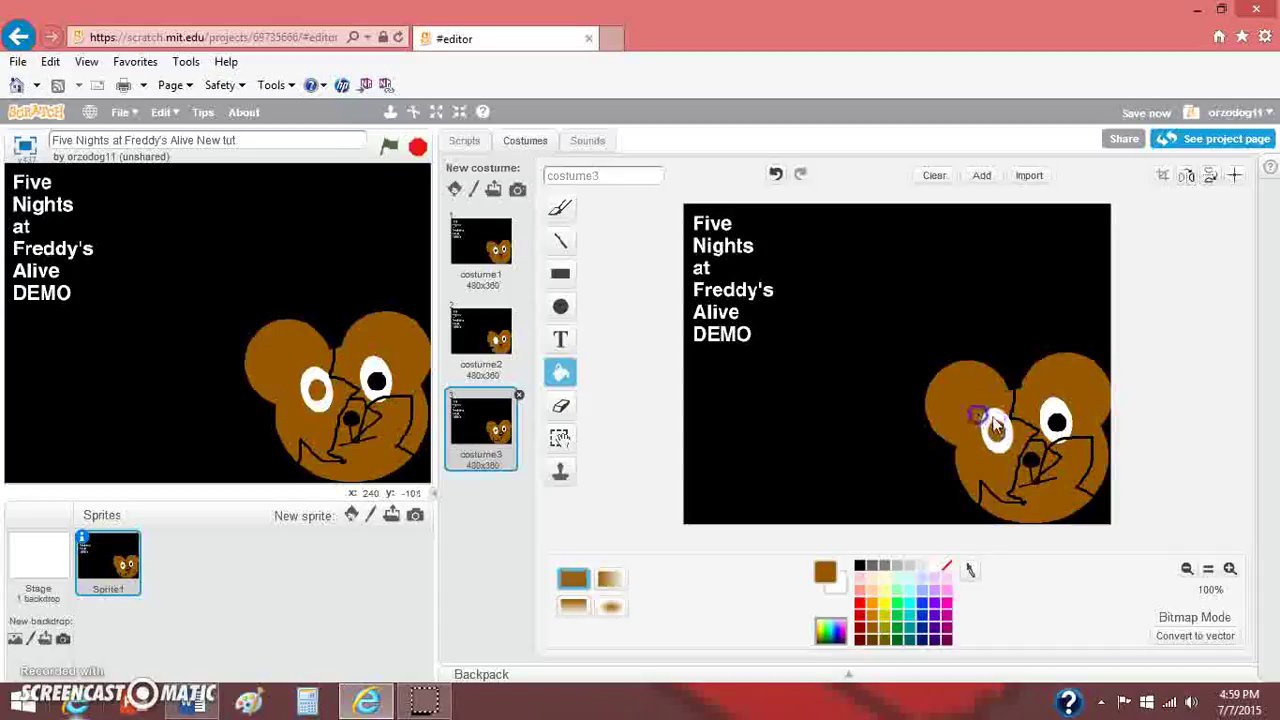
left_click(963, 425)
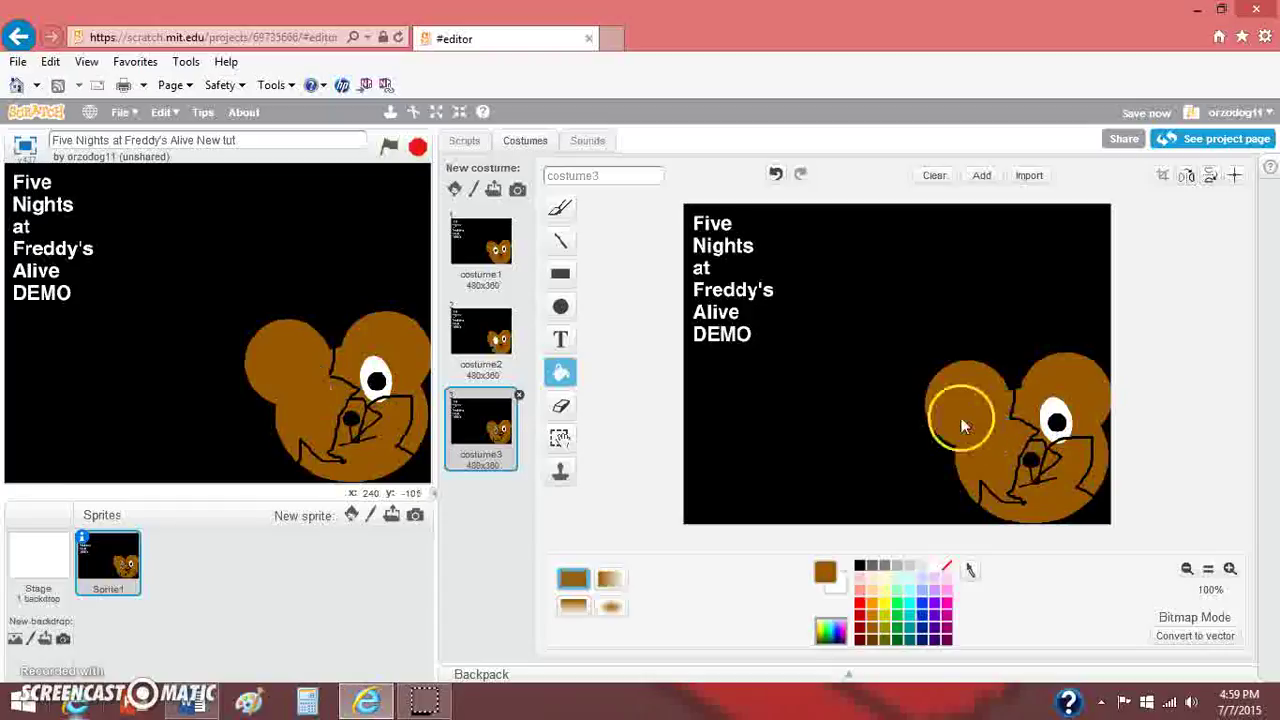
Draw a black X with the Line tool where the filled-in eye was on costume3
left_click(560, 240)
left_click(860, 566)
mouse_move(985, 425)
left_mouse_down()
mouse_move(976, 444)
mouse_move(989, 431)
mouse_move(970, 420)
left_mouse_up()
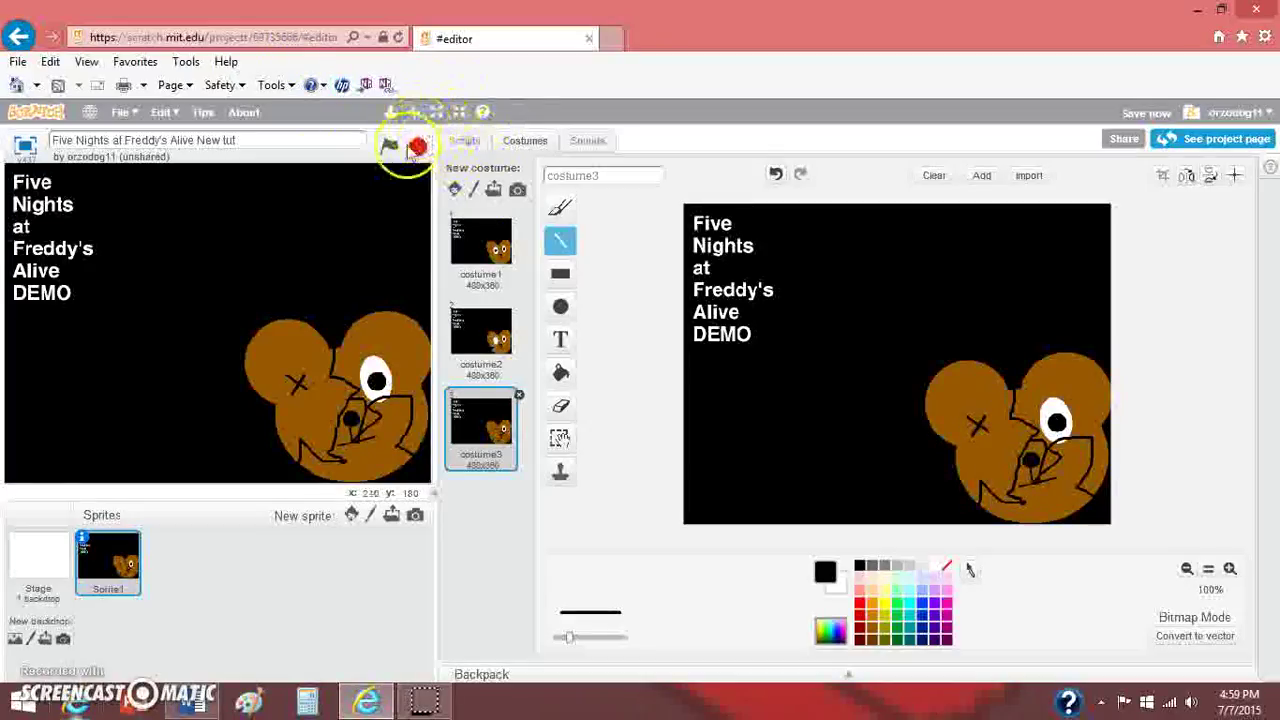
Switch to the sprite's scripts and add a "when green flag clicked" event block to the empty script area
left_click(462, 145)
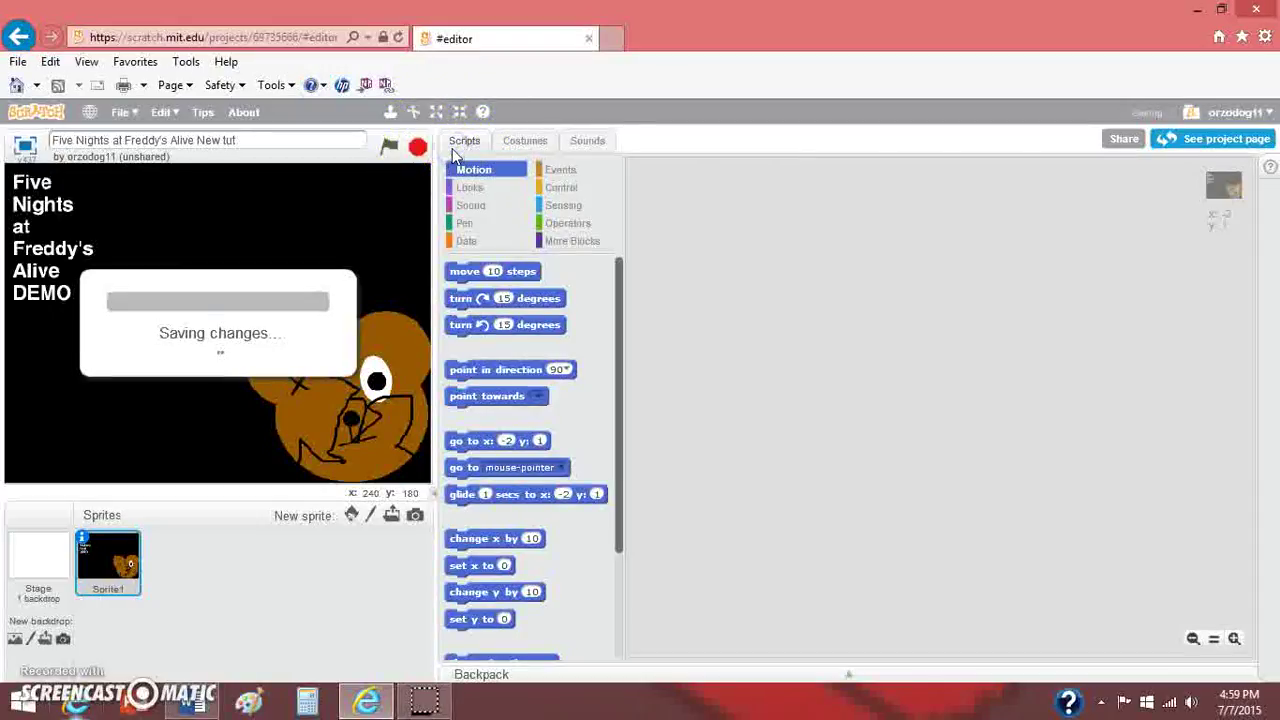
left_click(555, 171)
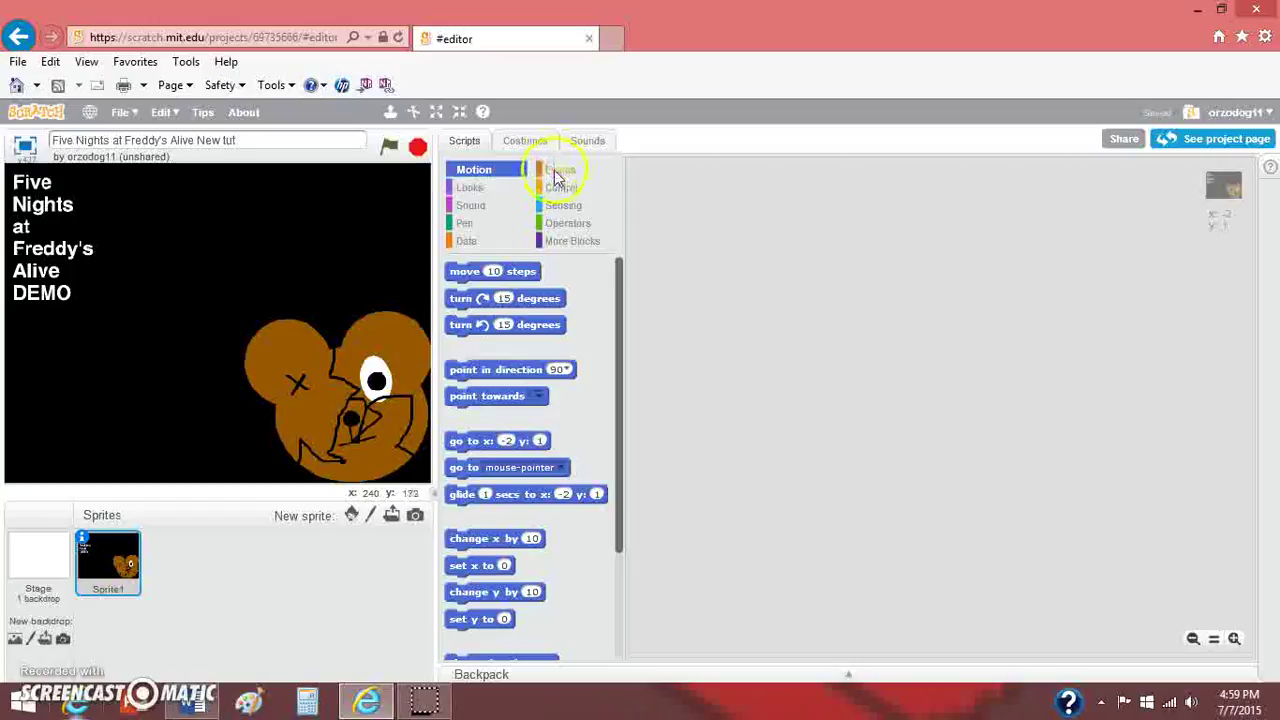
left_click(557, 172)
left_click_drag(500, 276, 770, 212)
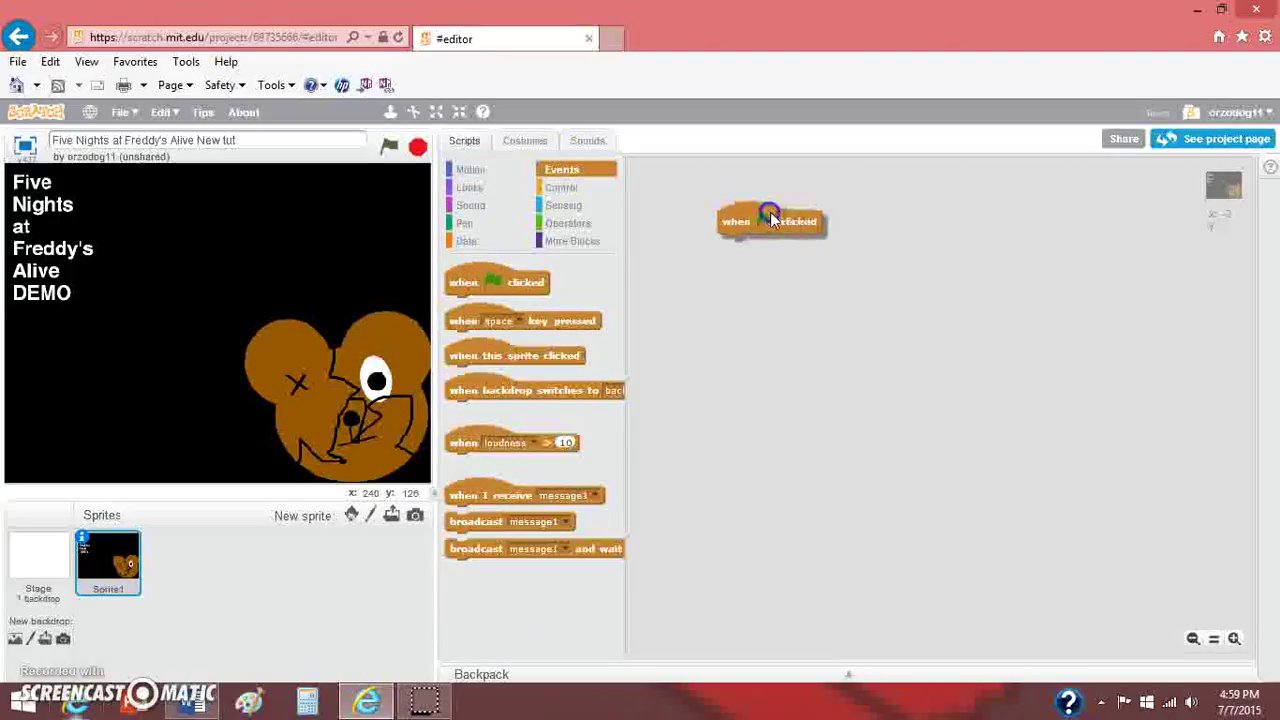
Clean up the script area and shorten the project title to "Five Nights at Freddy's Alive"
right_click(831, 320)
left_click(866, 324)
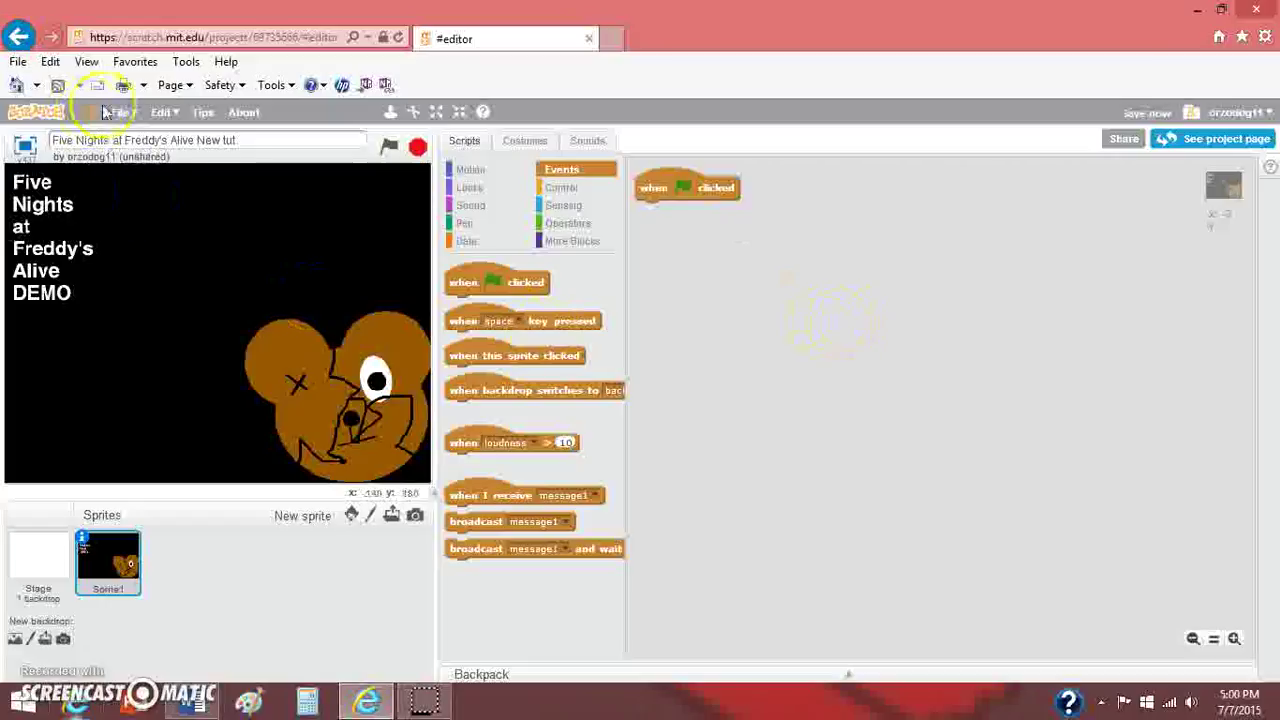
left_click_drag(265, 146, 193, 146)
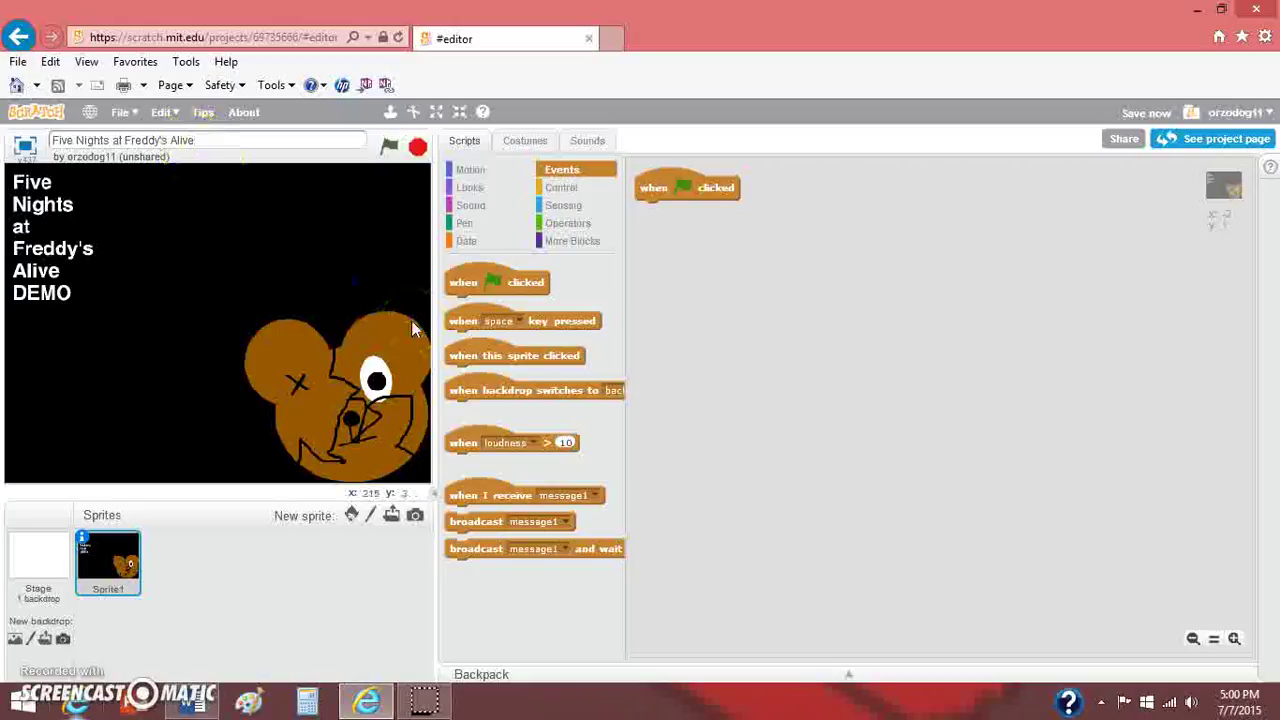
left_click(652, 243)
left_click(592, 218)
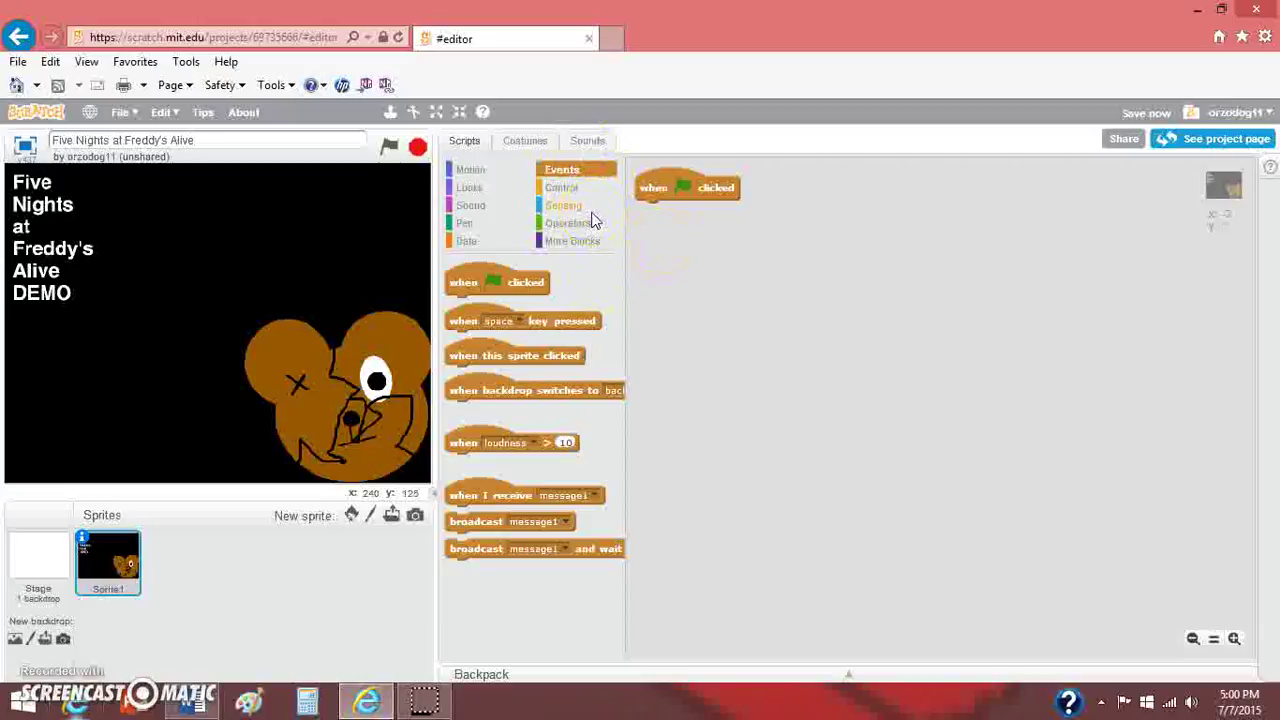
left_click(520, 283)
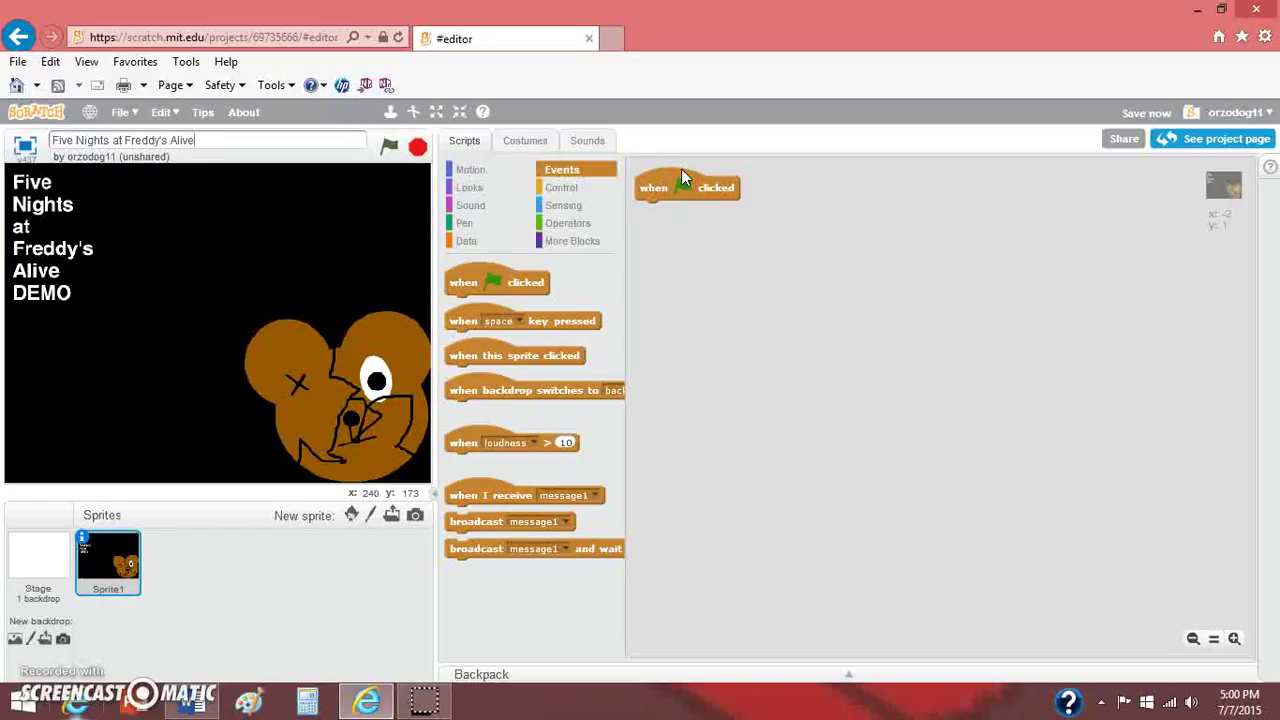
right_click(880, 266)
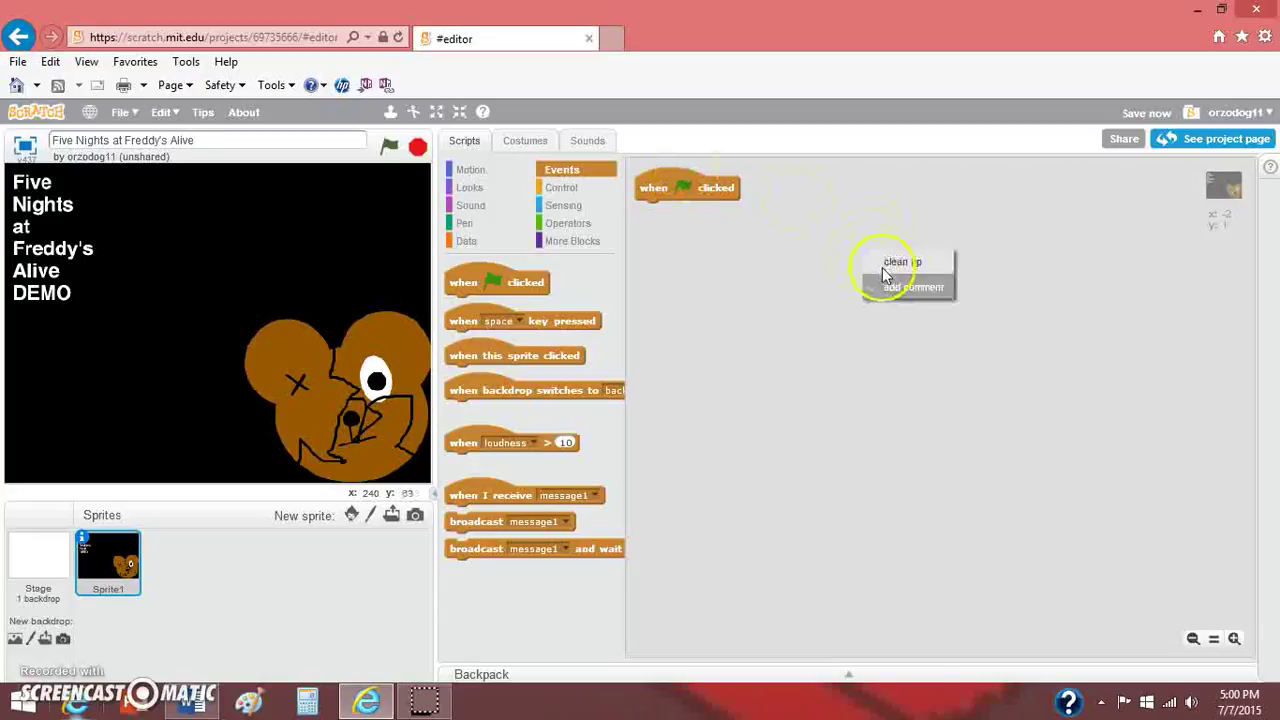
left_click(884, 265)
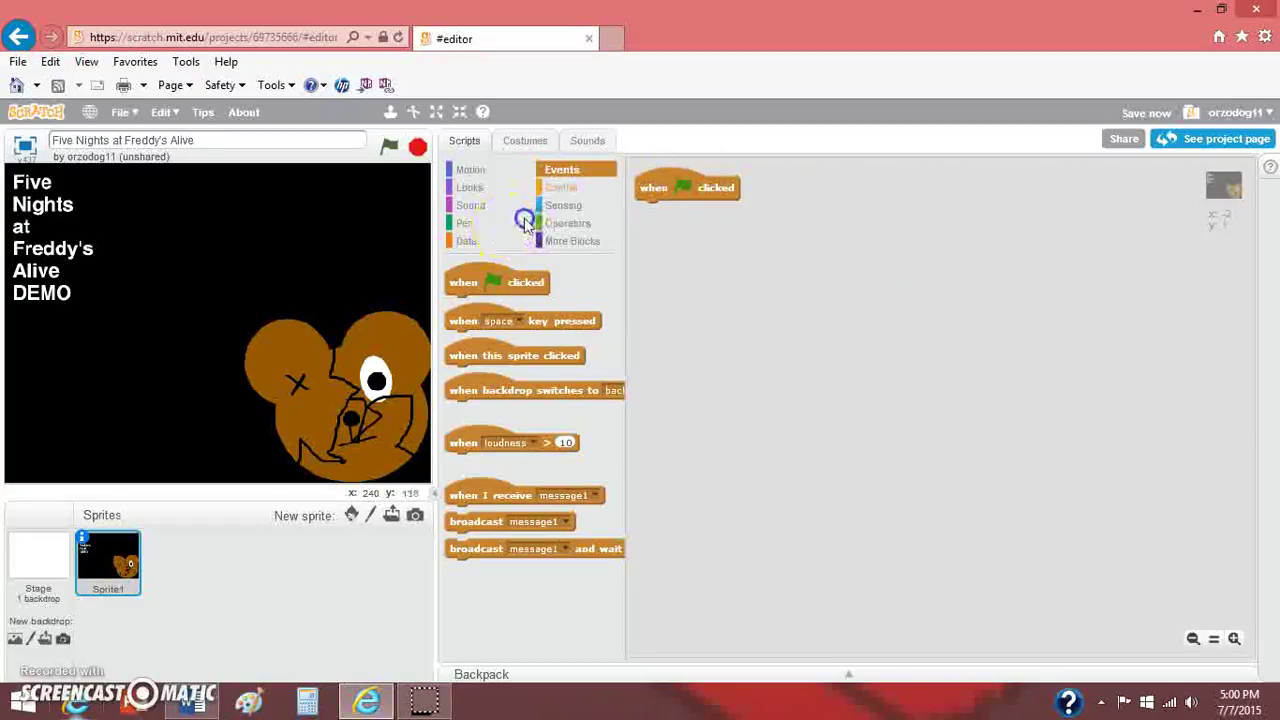
Attach a "switch costume to" block under the green flag event and set it to costume1
left_click(472, 189)
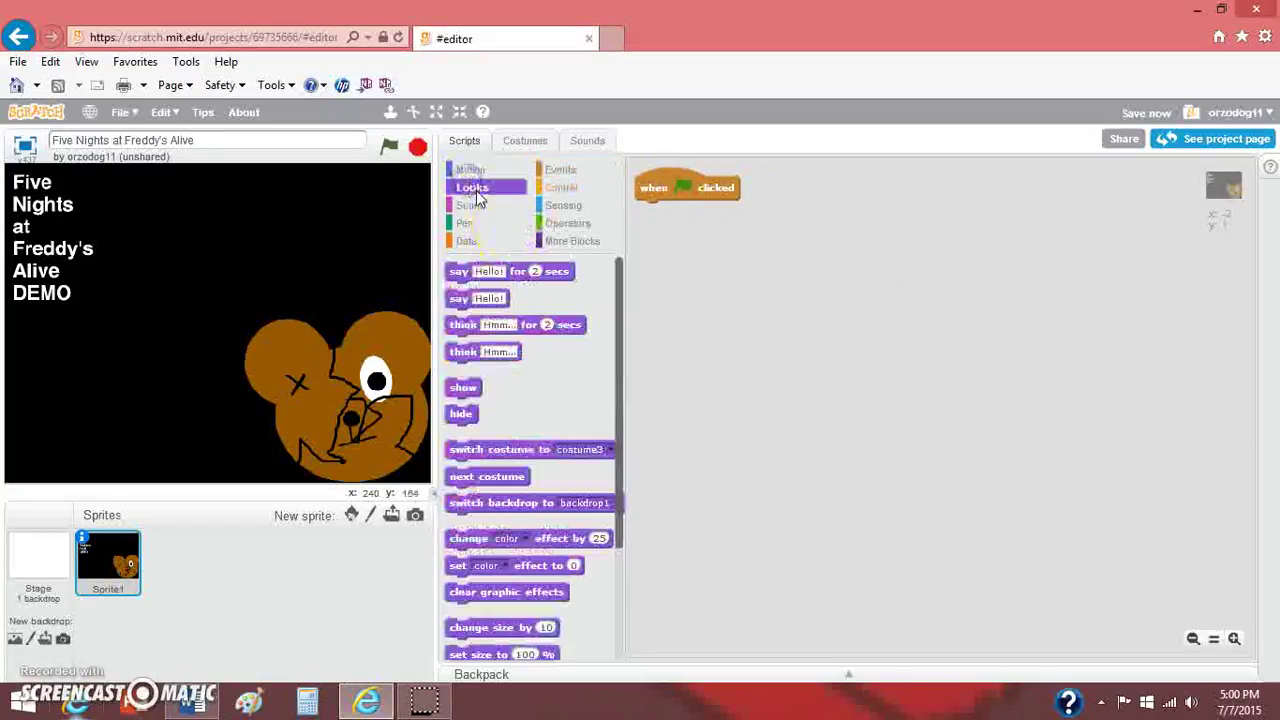
left_click_drag(510, 447, 712, 216)
left_click(800, 212)
left_click(800, 229)
Add a forever loop below the costume1 switch and put a wait block inside it
left_click(560, 188)
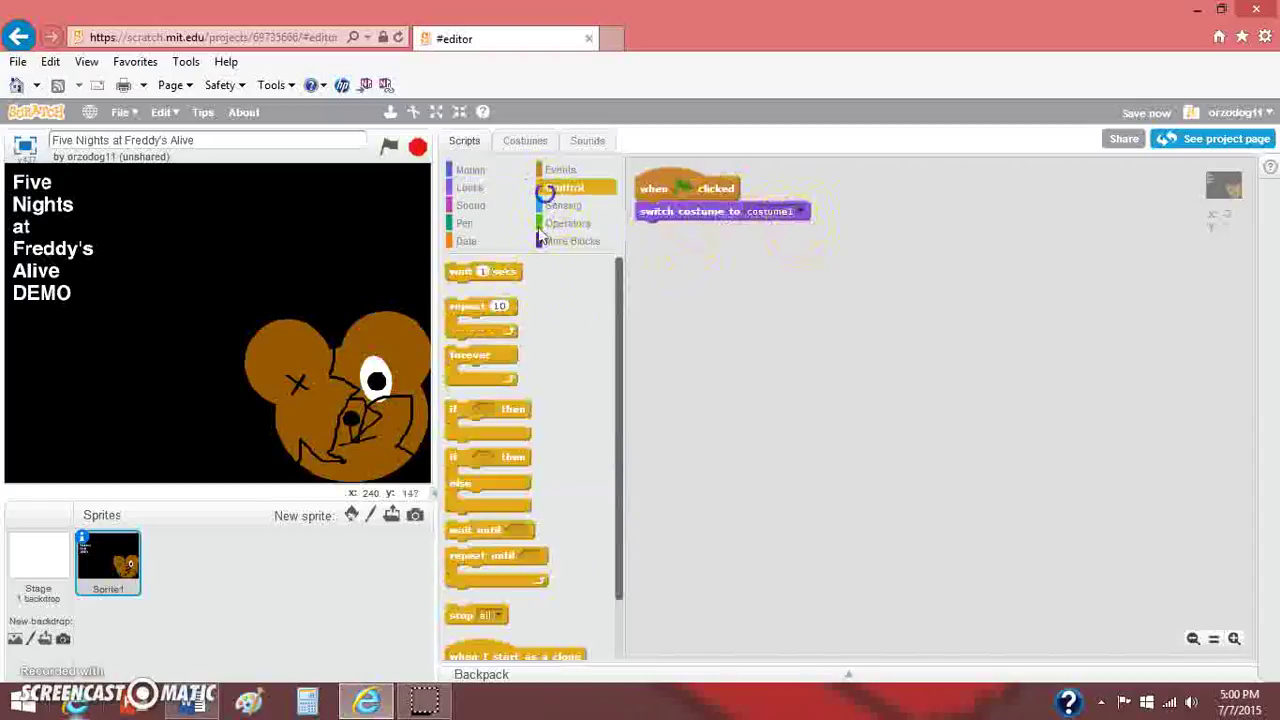
left_click_drag(470, 356, 706, 212)
left_click(483, 273)
left_click_drag(483, 273, 678, 252)
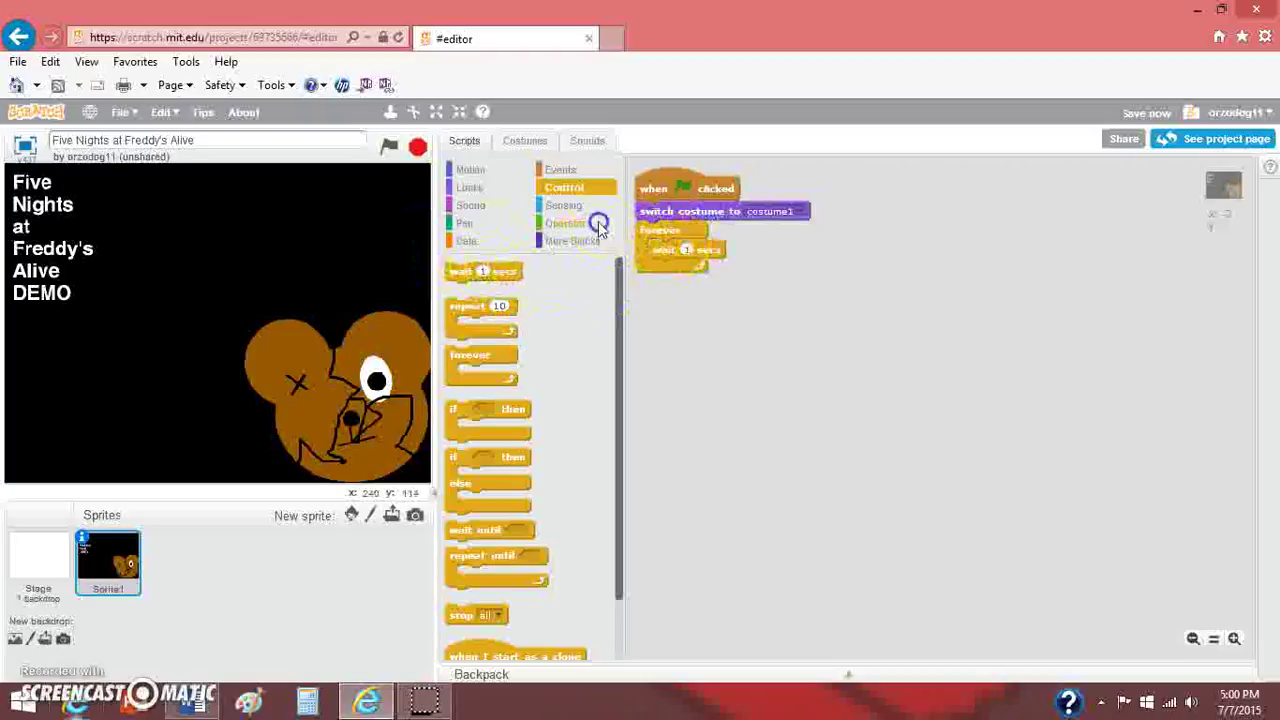
Insert a "pick random" operator as the wait block's duration, ranging from 3.01 to 5.01 seconds
left_click(585, 226)
left_click_drag(472, 374, 710, 256)
left_click(765, 252)
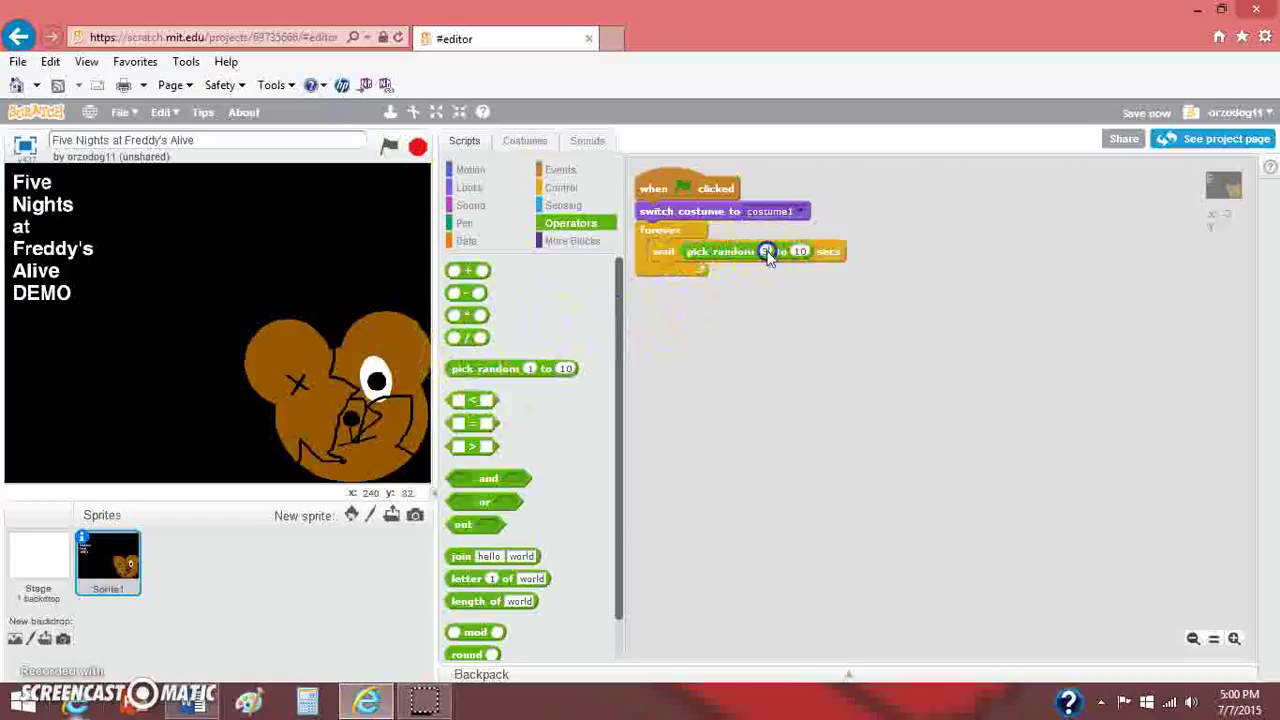
type("3")
left_click(804, 251)
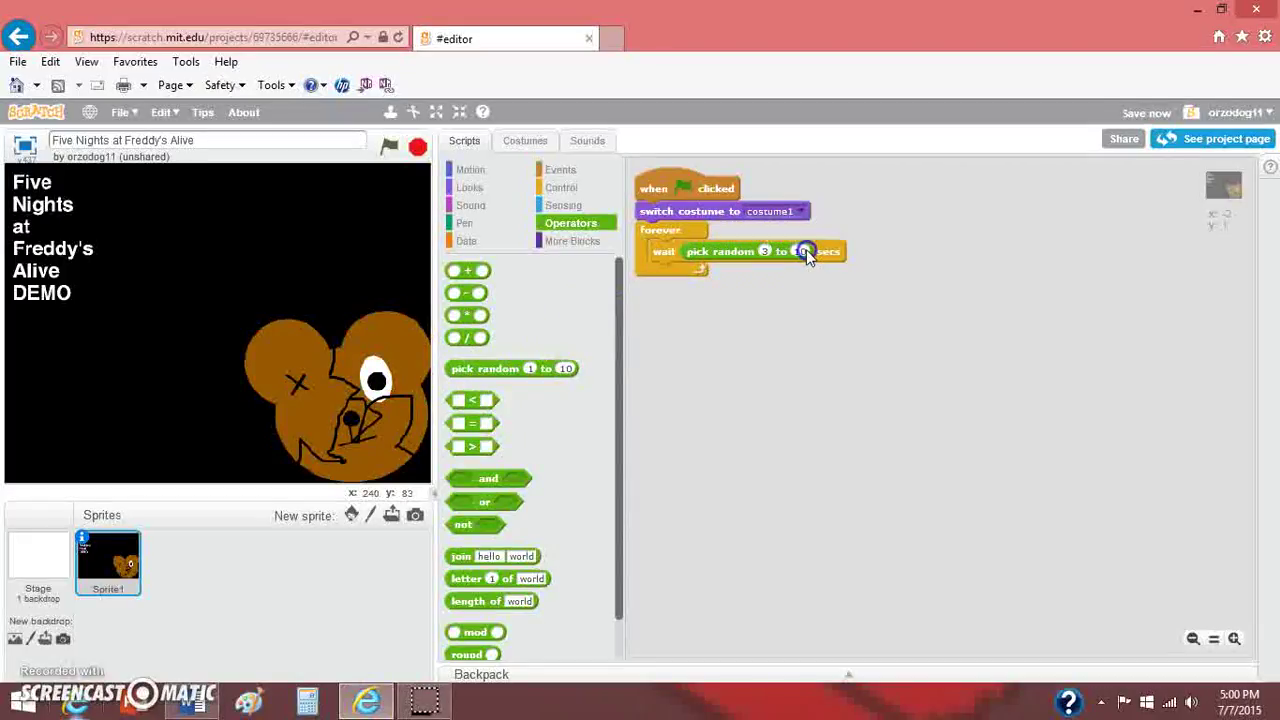
left_click(746, 323)
left_click(765, 252)
type("0.51")
left_click(813, 251)
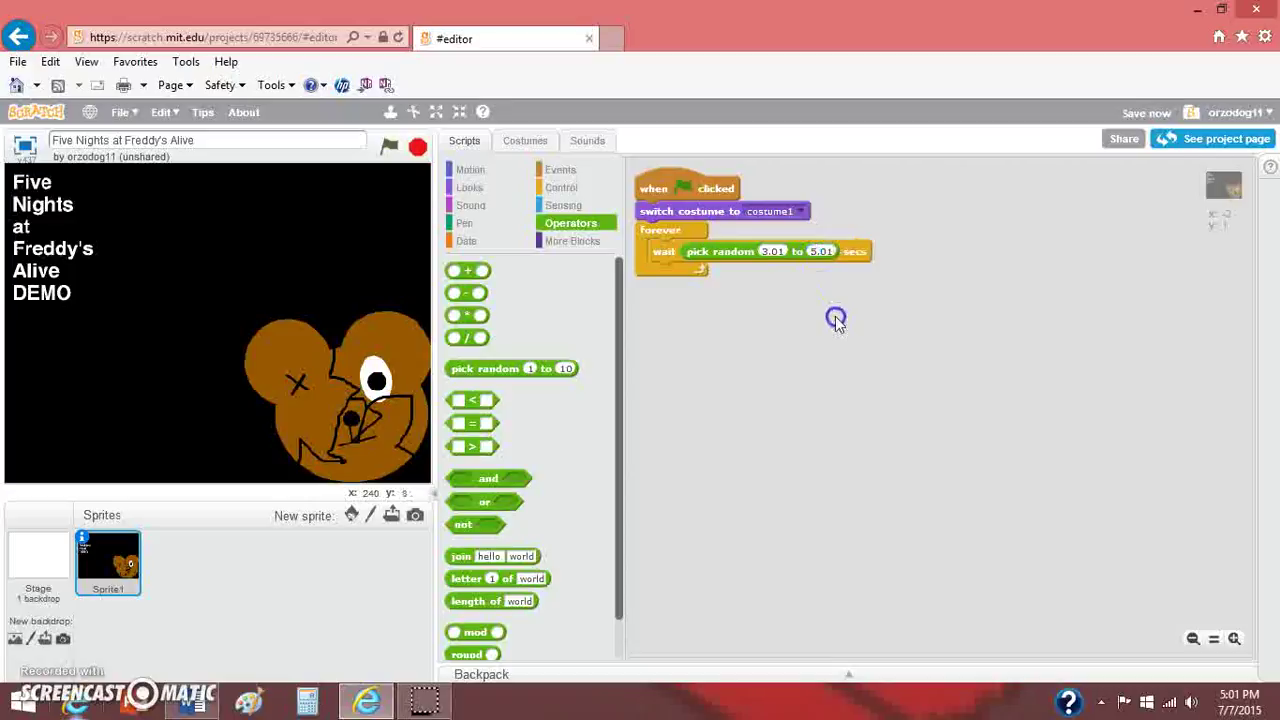
left_click(468, 242)
left_click(463, 274)
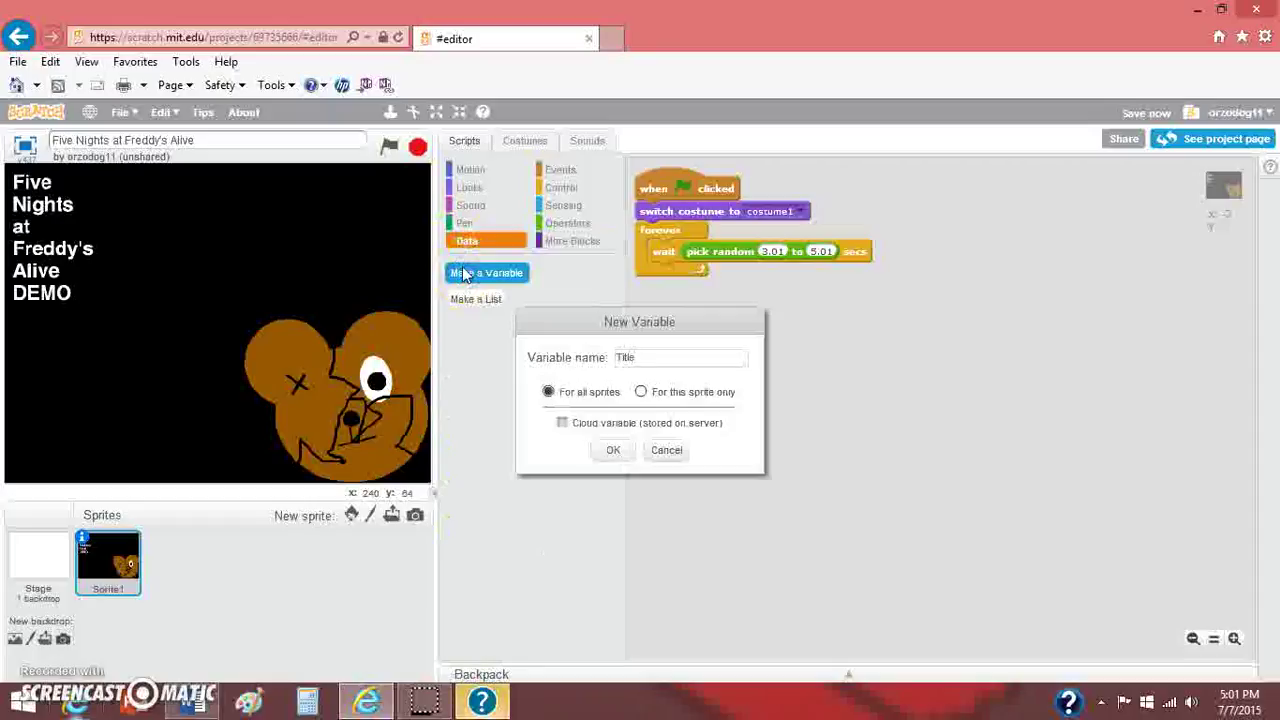
left_click(658, 449)
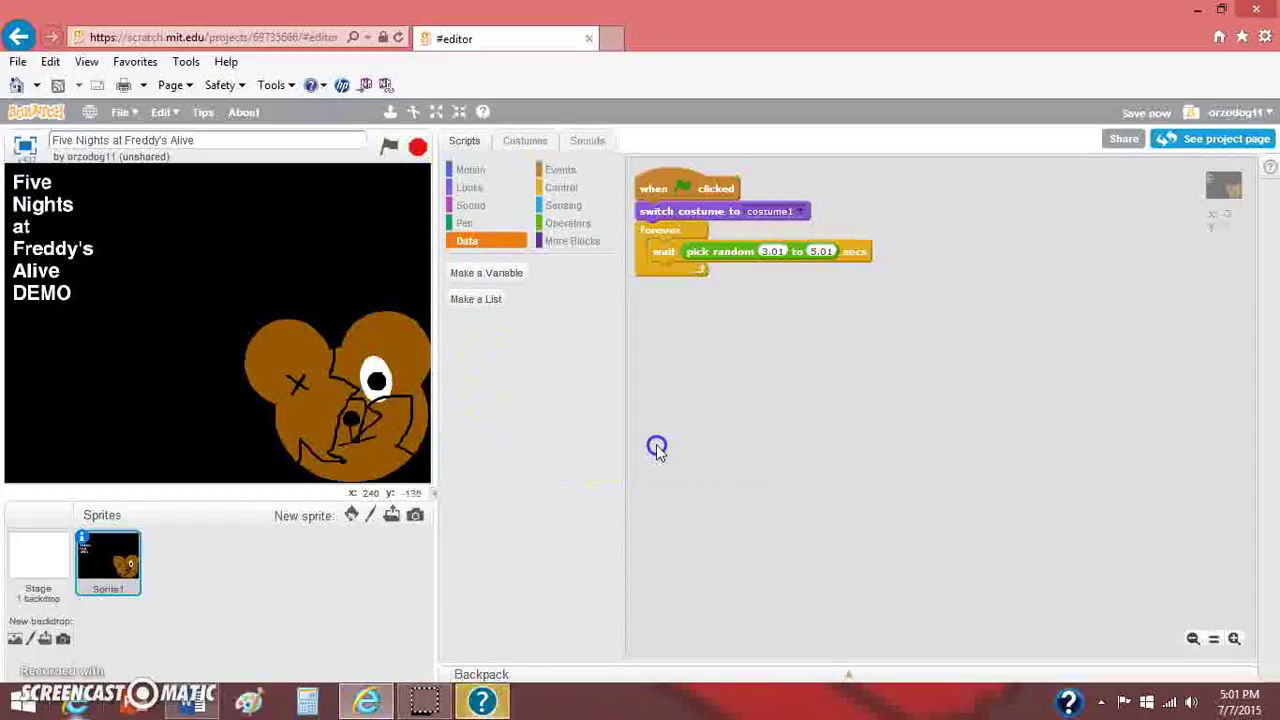
Add a "switch costume to" block after the random wait inside the forever loop and set it to costume2
left_click(472, 187)
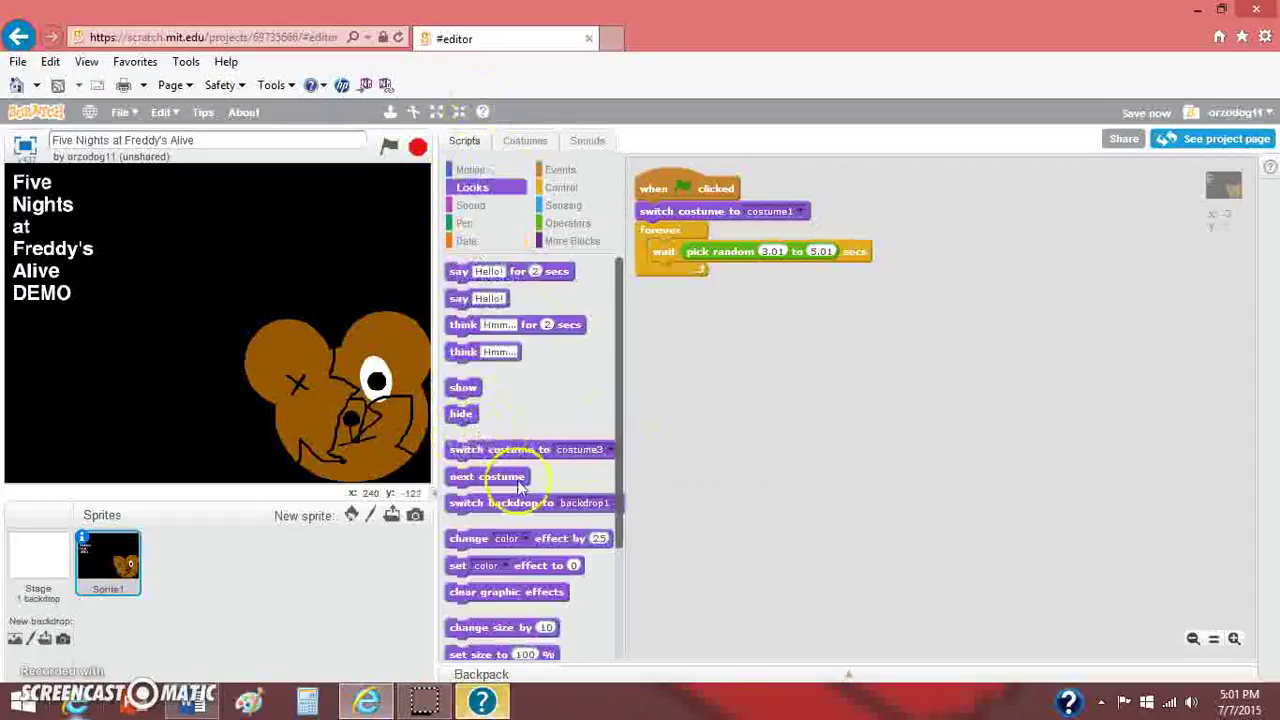
left_click_drag(500, 452, 714, 279)
left_click(814, 273)
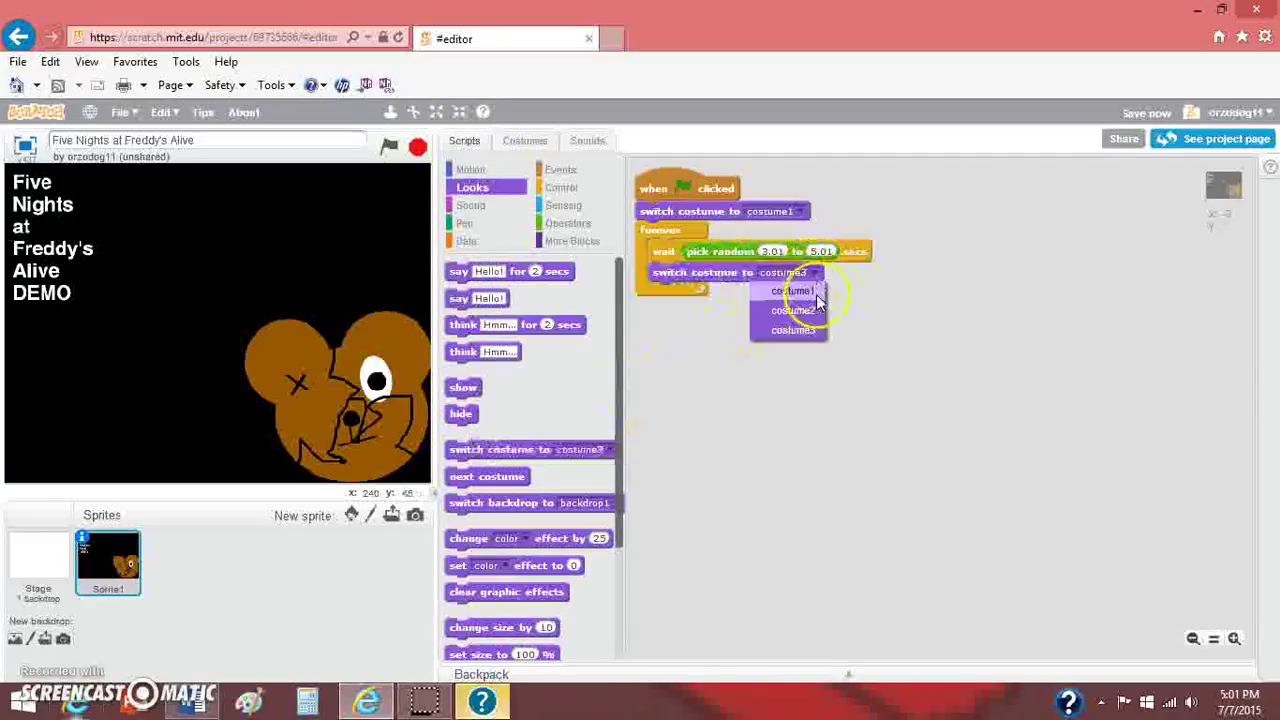
left_click(814, 308)
Add two more "switch costume to" blocks at the end of the forever loop, for costume3 and then costume1
left_click_drag(460, 452, 702, 290)
left_click(814, 292)
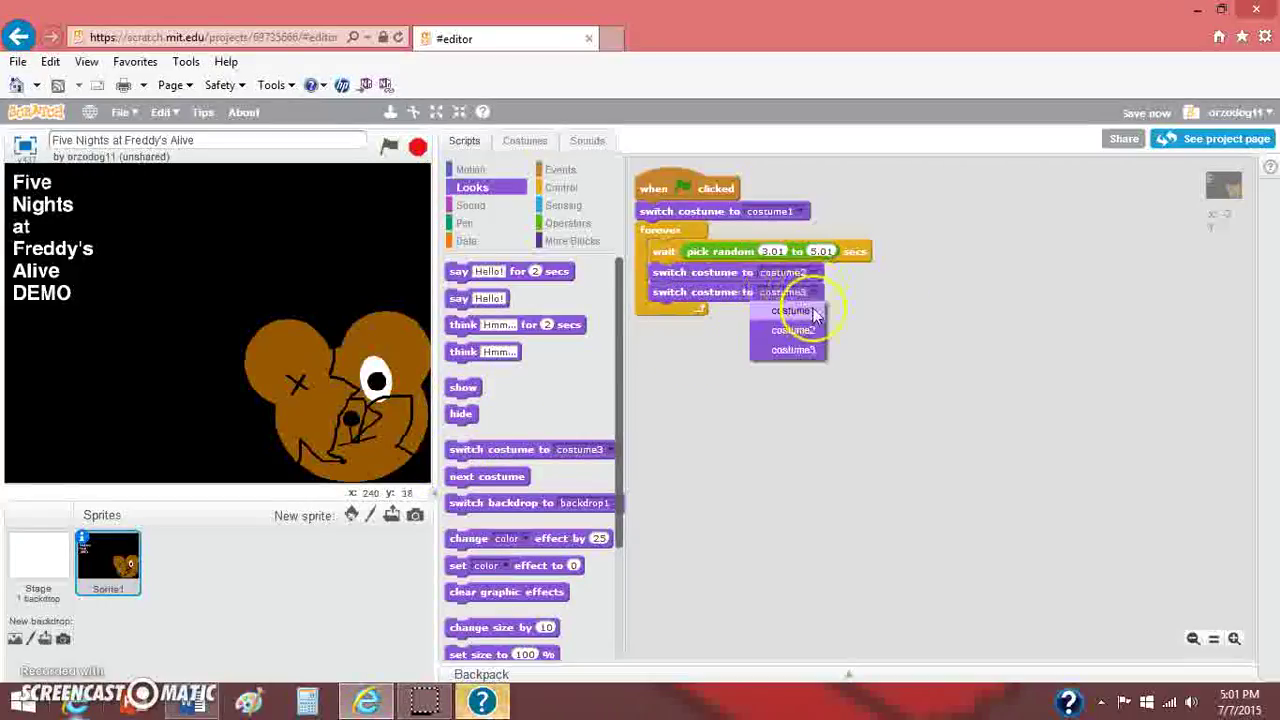
left_click(684, 404)
left_click_drag(562, 450, 766, 308)
left_click(814, 312)
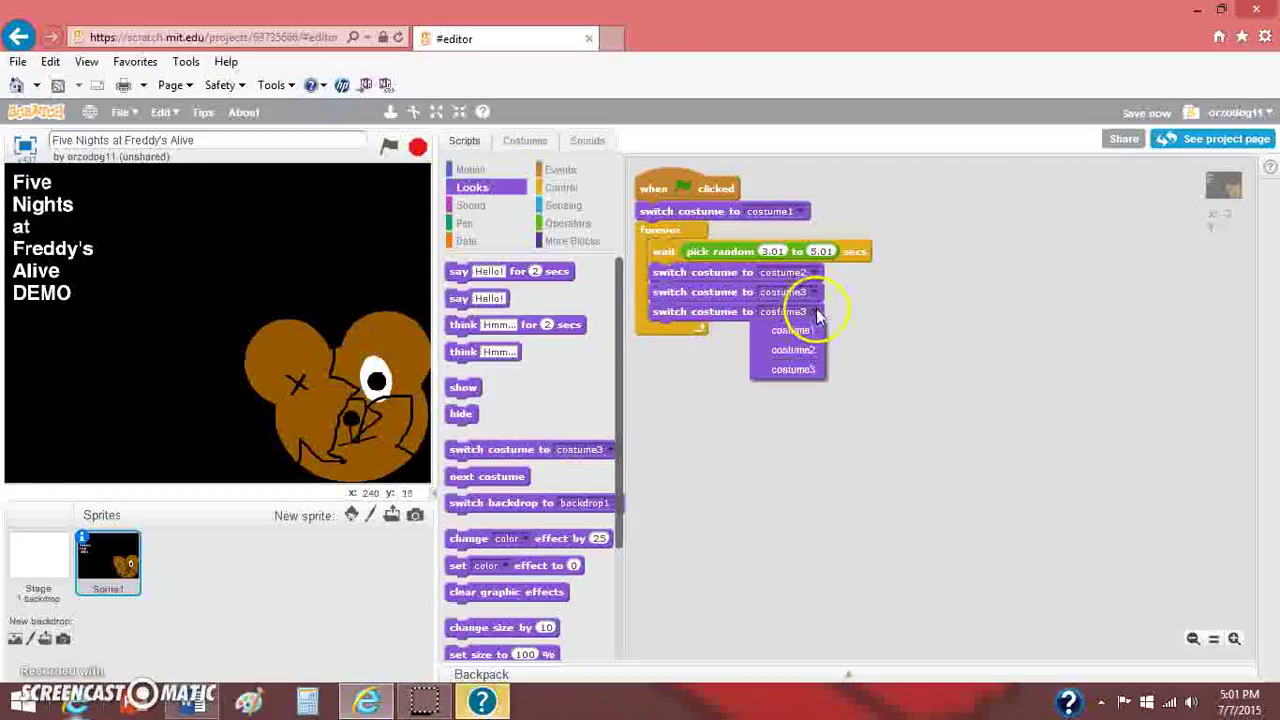
left_click(792, 330)
Place a loose wait block of 0.1 secs below the script and clean up the script area
left_click(565, 187)
left_click_drag(505, 271, 744, 400)
left_click(744, 404)
type("0.1")
right_click(744, 404)
left_click(770, 405)
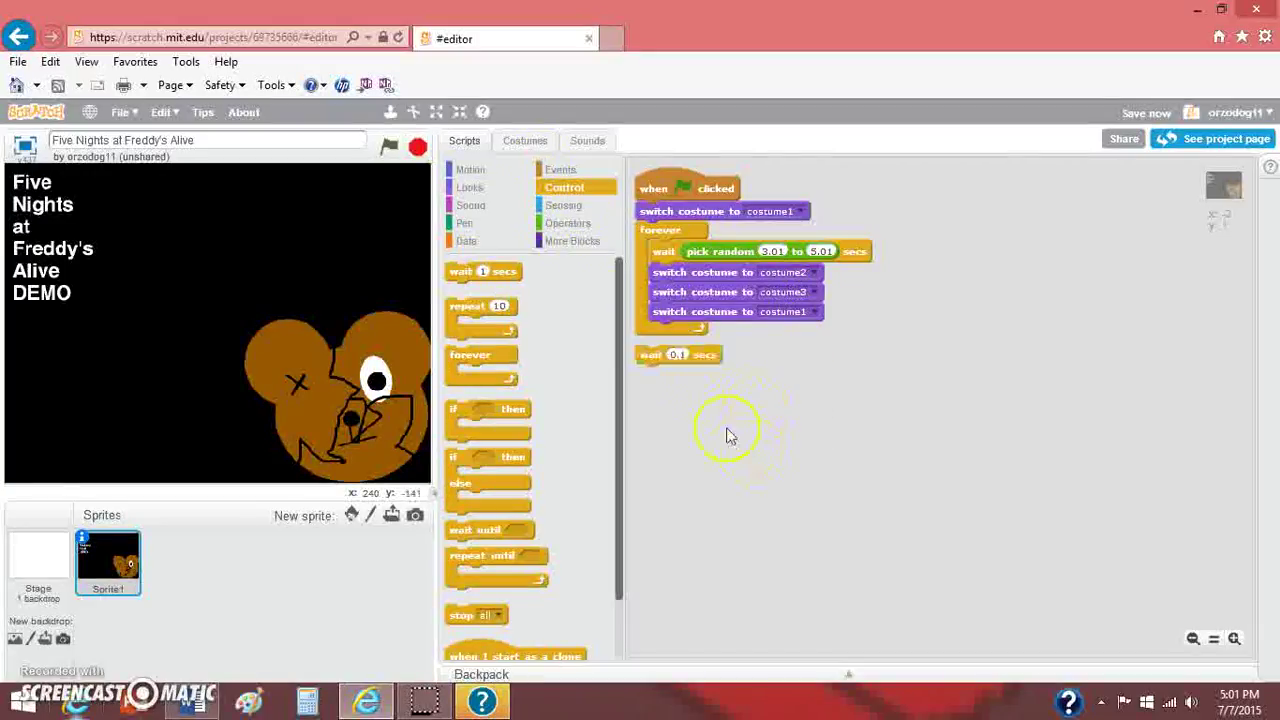
right_click(654, 362)
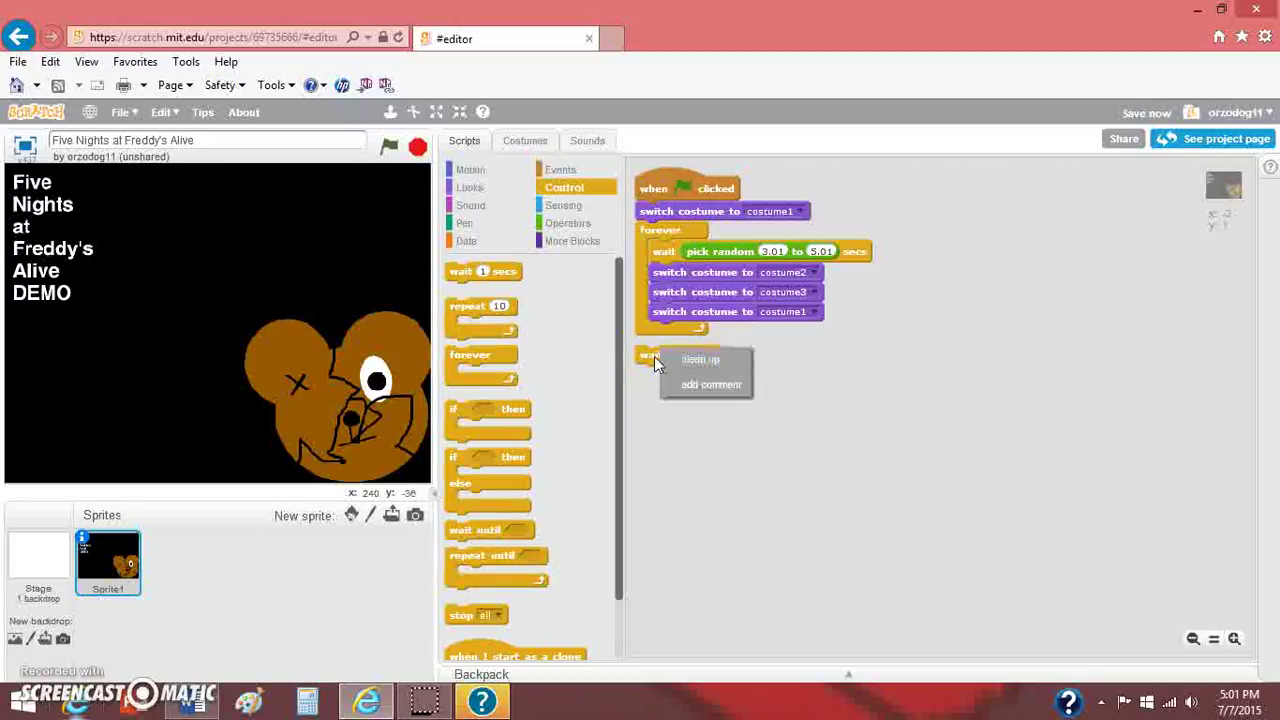
left_click(652, 362)
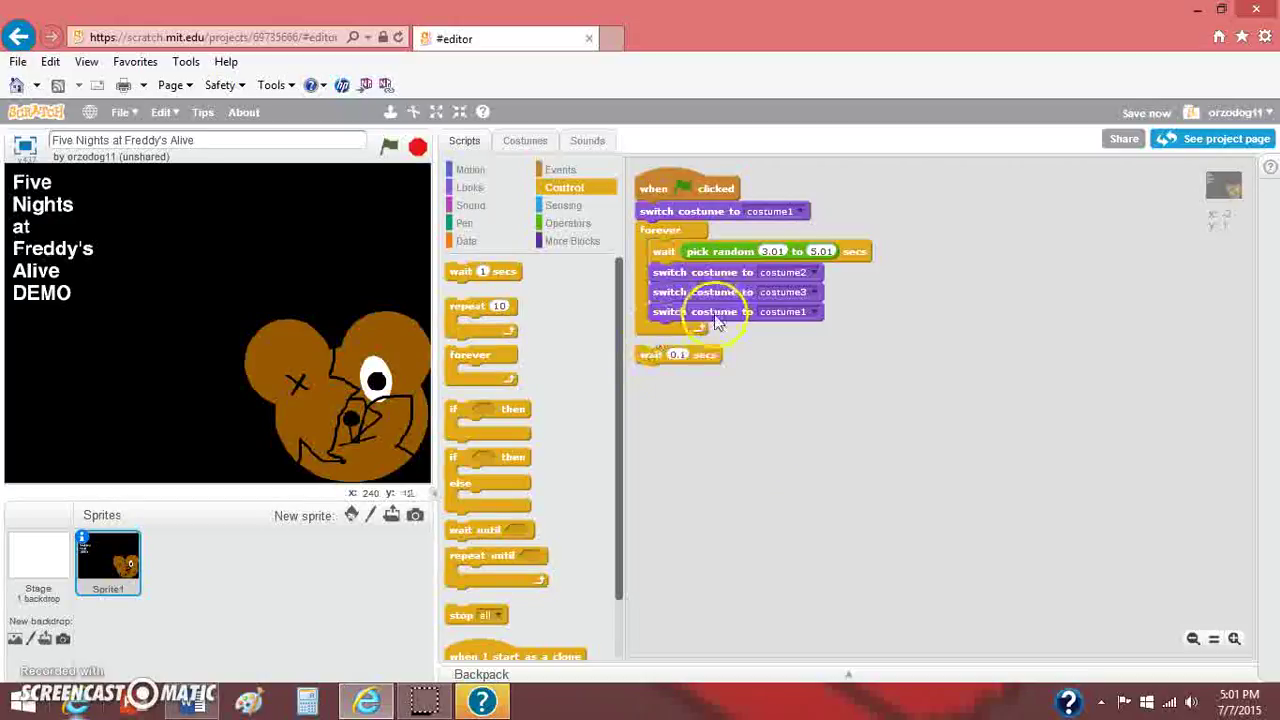
Set the browser's page zoom to 100%
left_click(1264, 37)
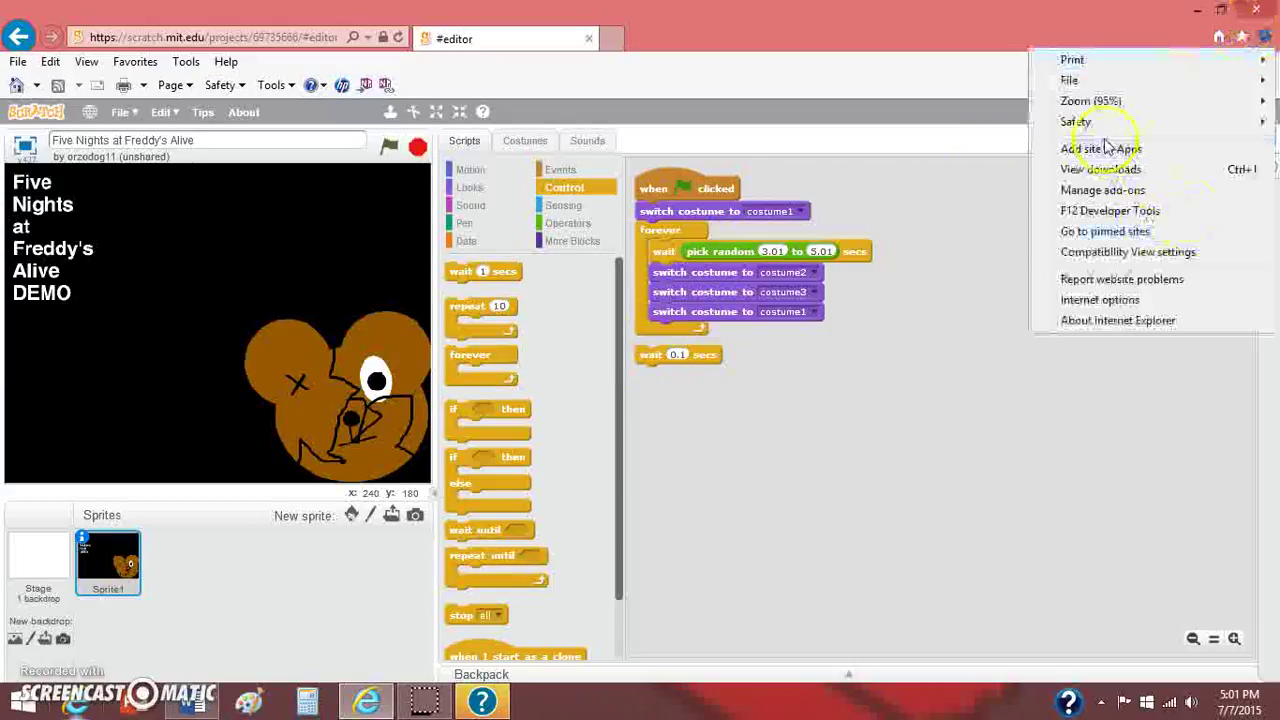
mouse_move(1100, 105)
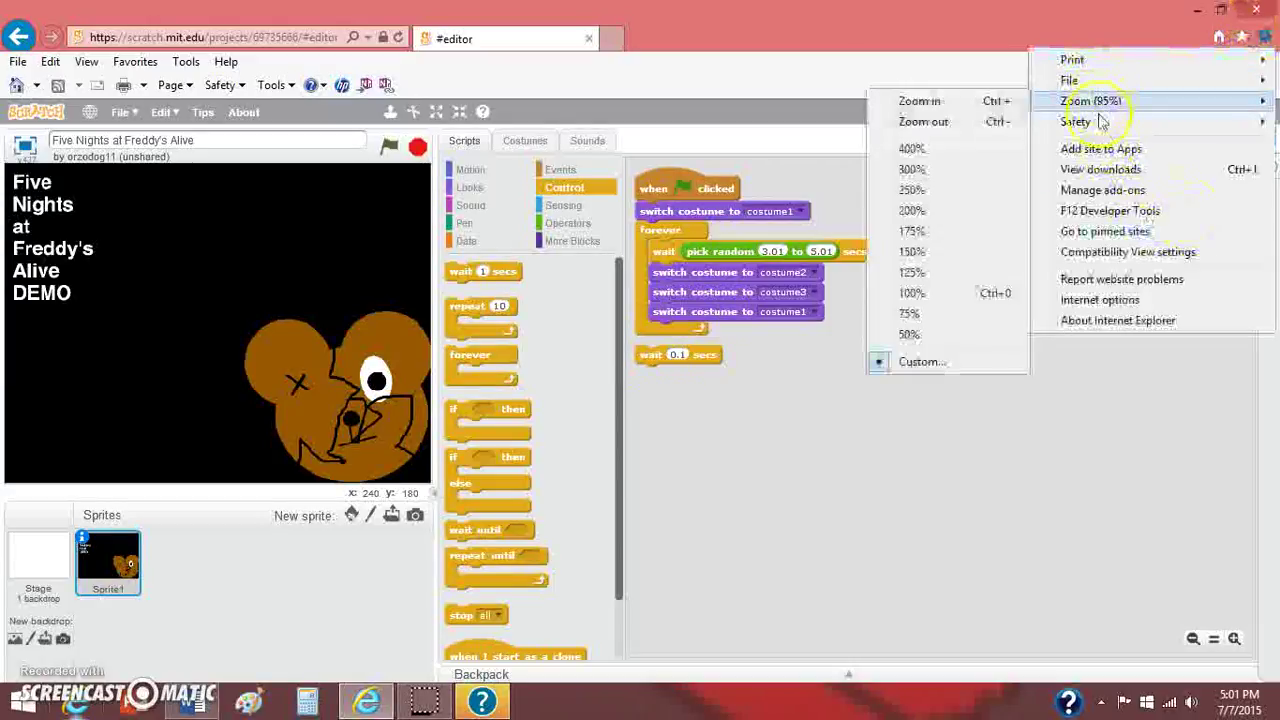
left_click(960, 293)
Duplicate the 0.1-second wait block, insert one copy between each pair of costume switches in the loop, and run the project
mouse_move(710, 370)
left_mouse_down()
mouse_move(731, 386)
mouse_move(705, 366)
left_mouse_up()
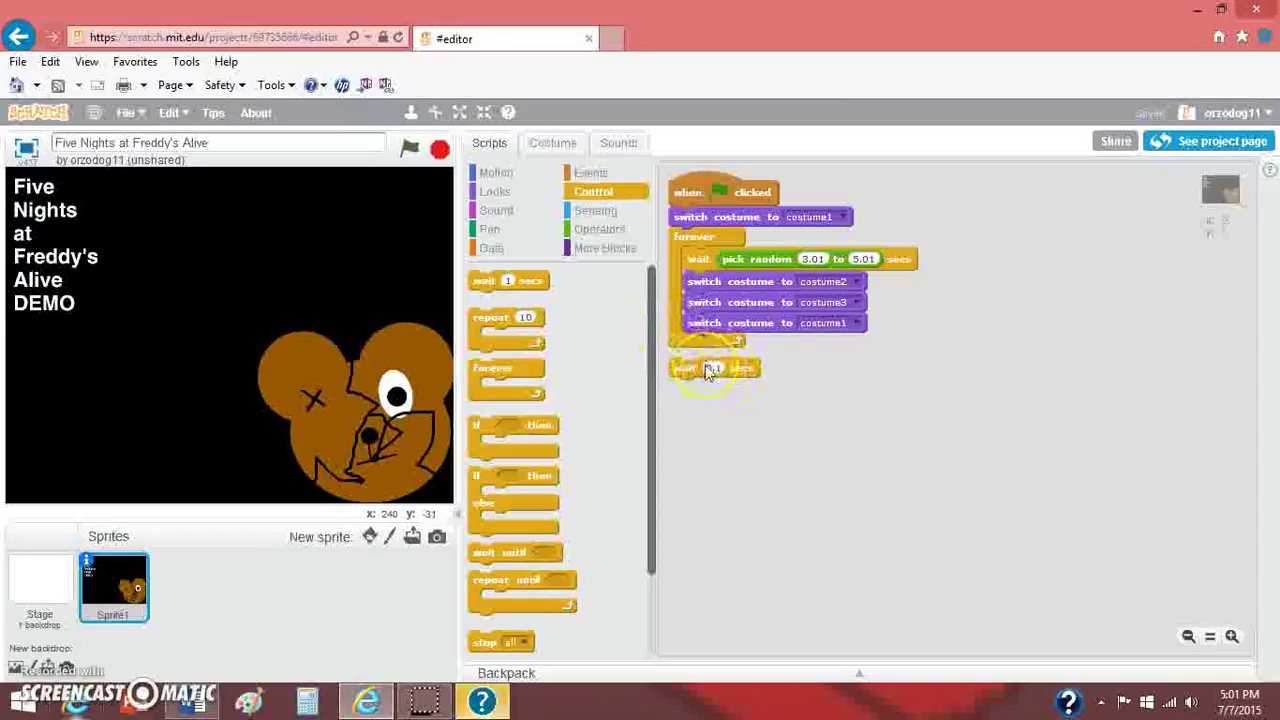
right_click(705, 366)
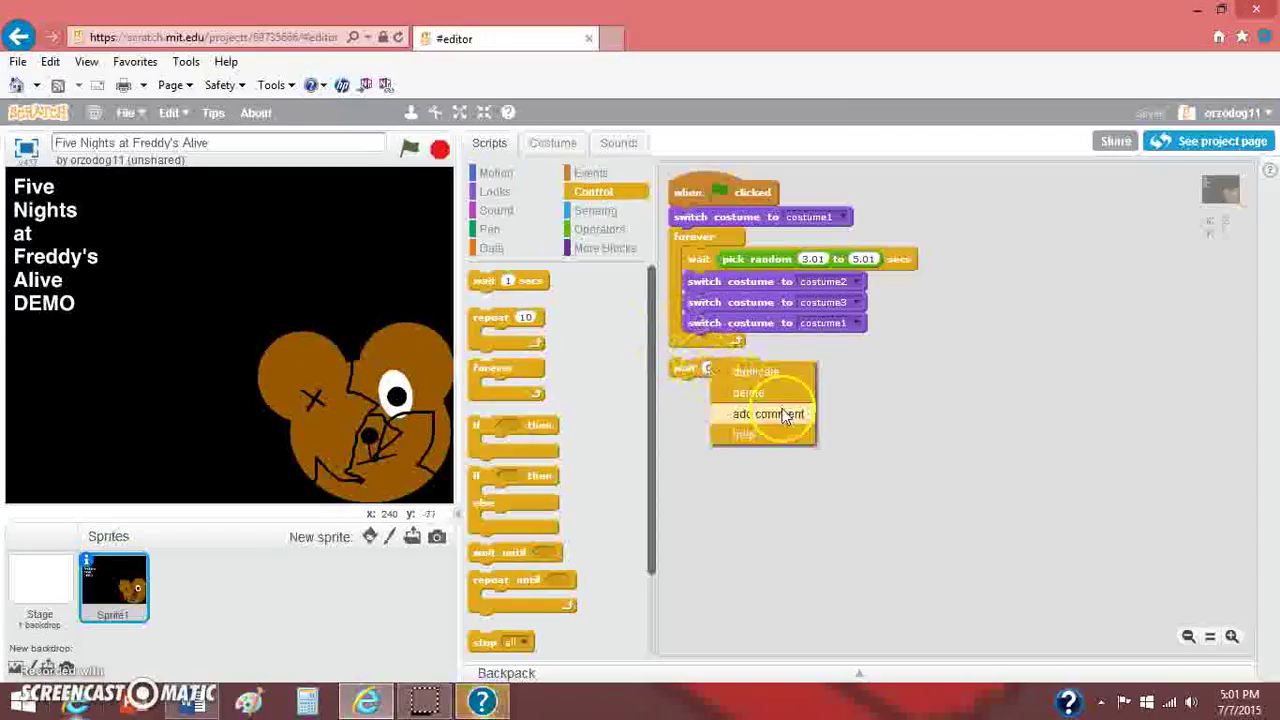
left_click(743, 372)
left_click(727, 450)
left_click_drag(691, 441, 700, 300)
left_click_drag(683, 371, 700, 345)
left_click(412, 150)
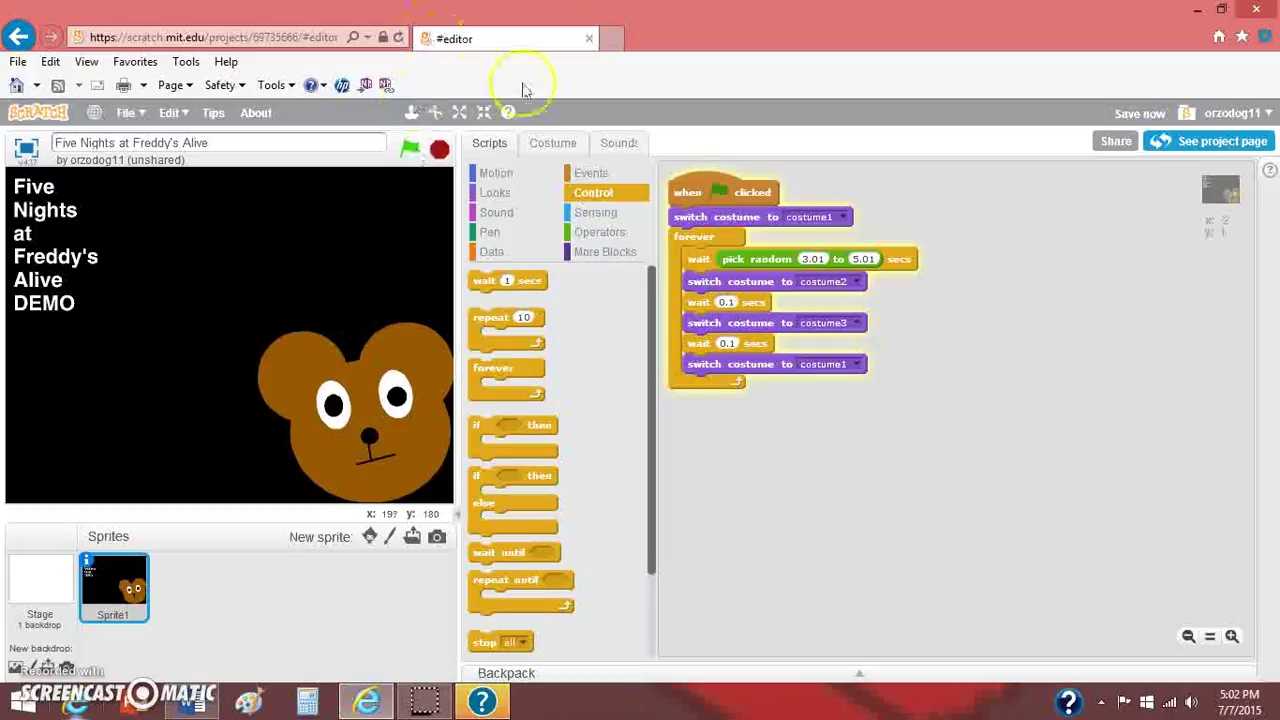
Set the lower limit of the random wait to 1.01 seconds
left_click(812, 258)
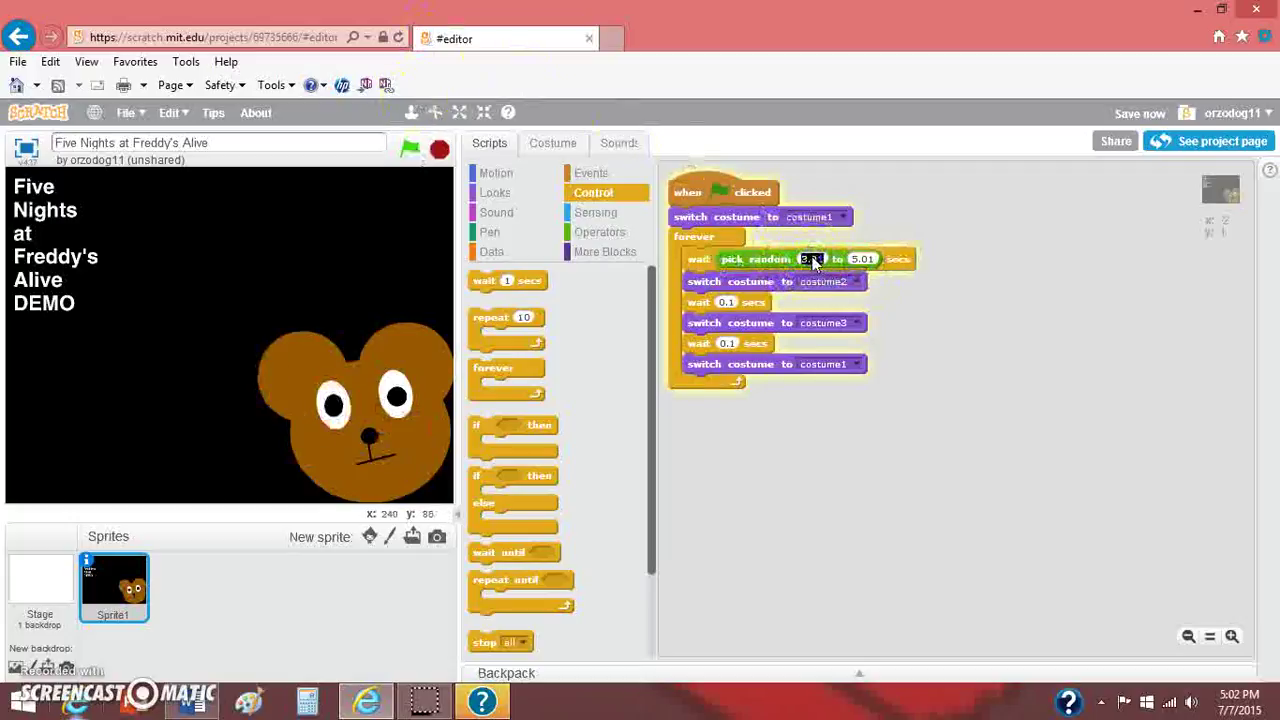
type("1")
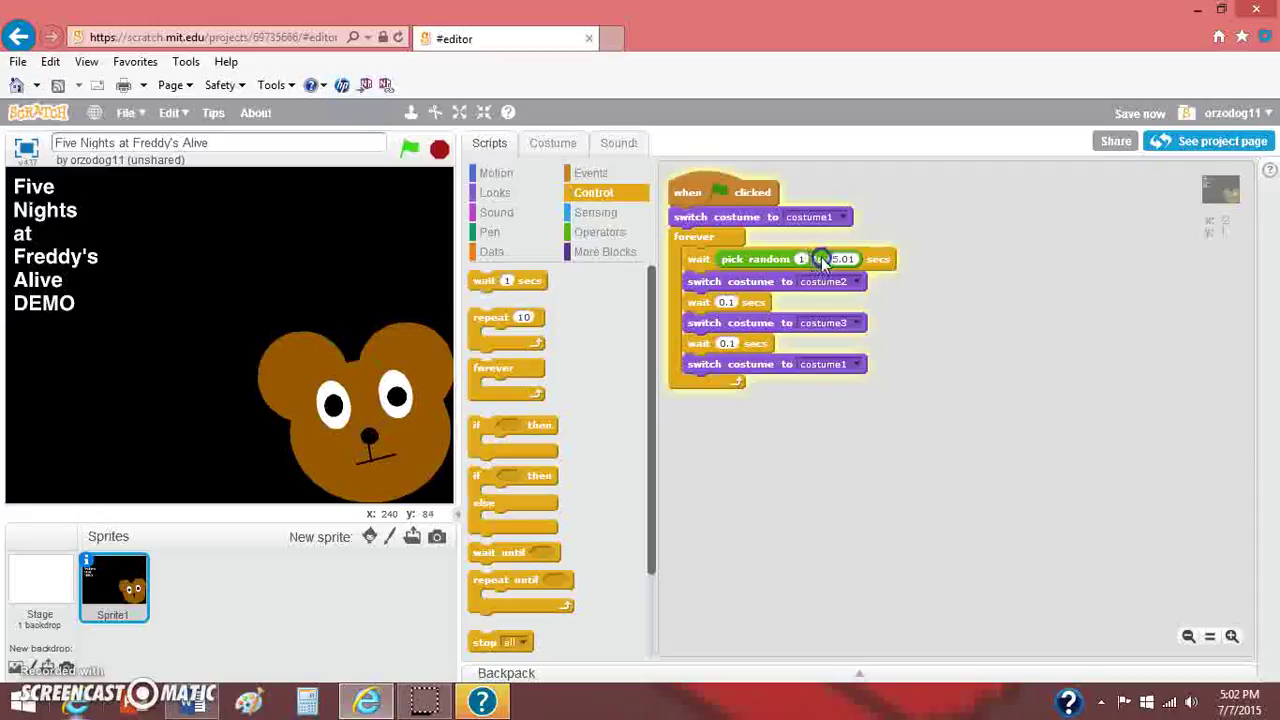
type("0")
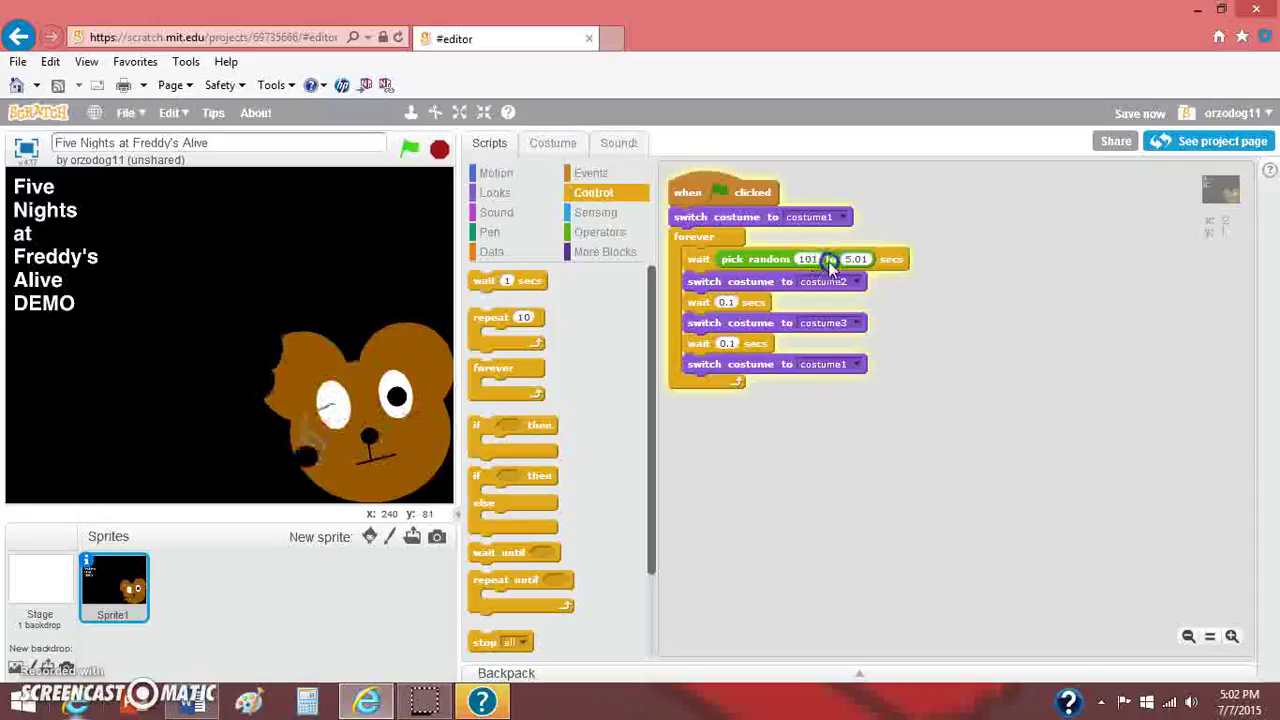
key("BackSpace")
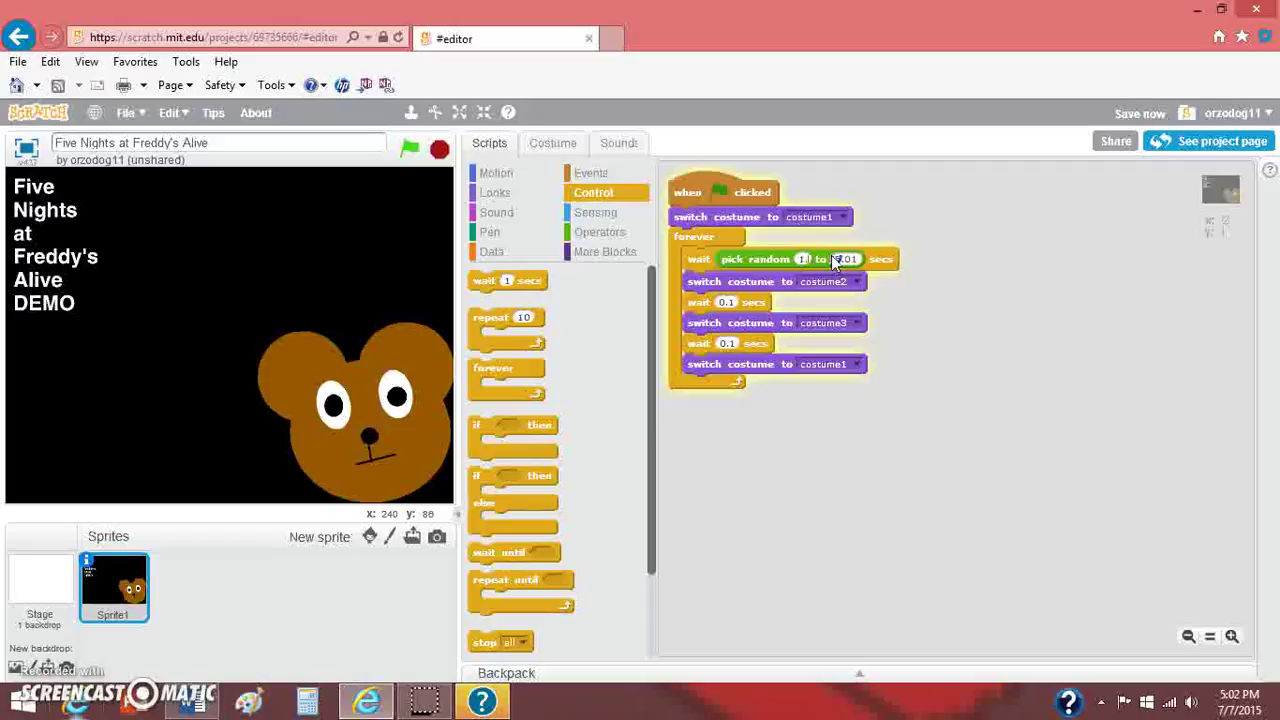
type(".01")
Set the upper limit of the random wait to 5 seconds
left_click(850, 259)
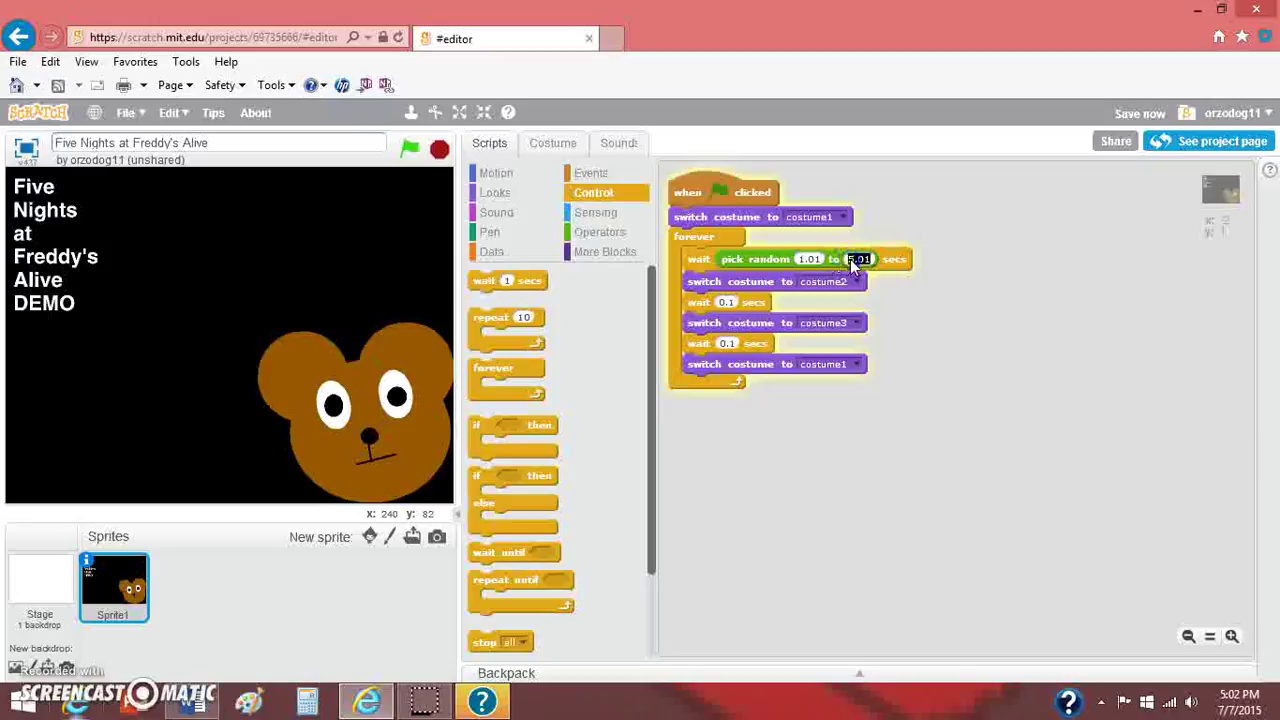
type("5")
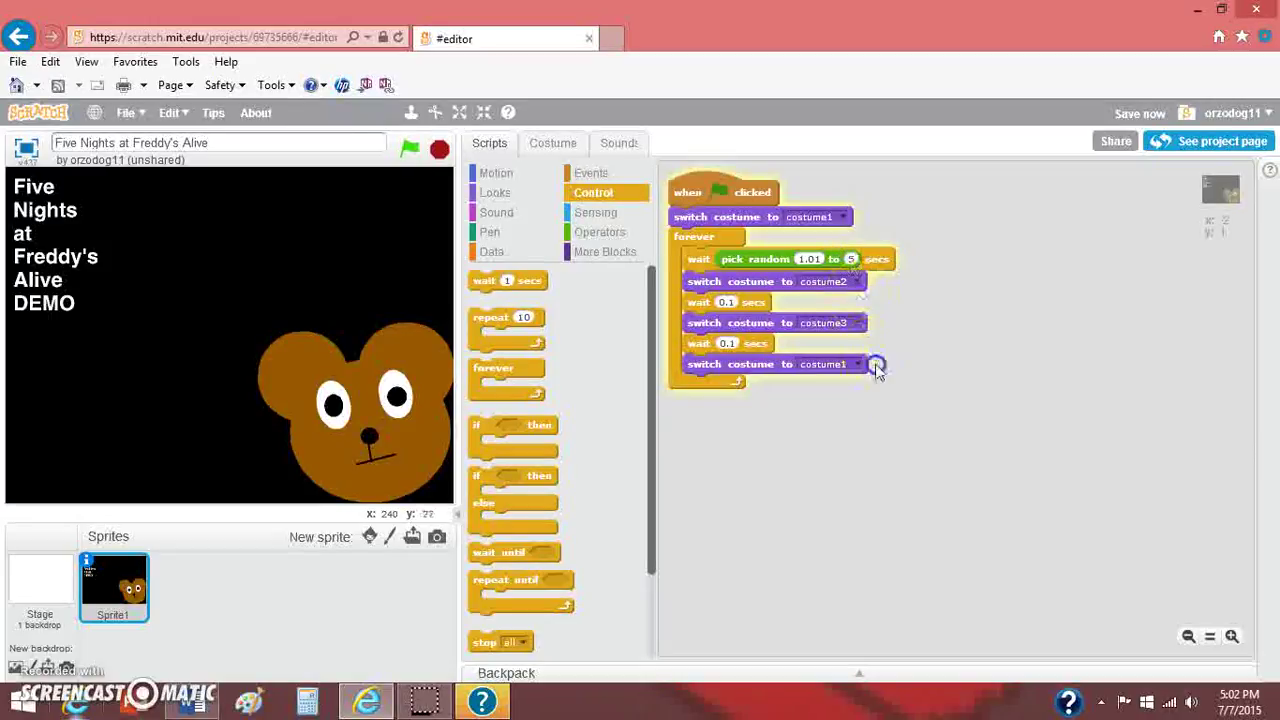
left_click(820, 413)
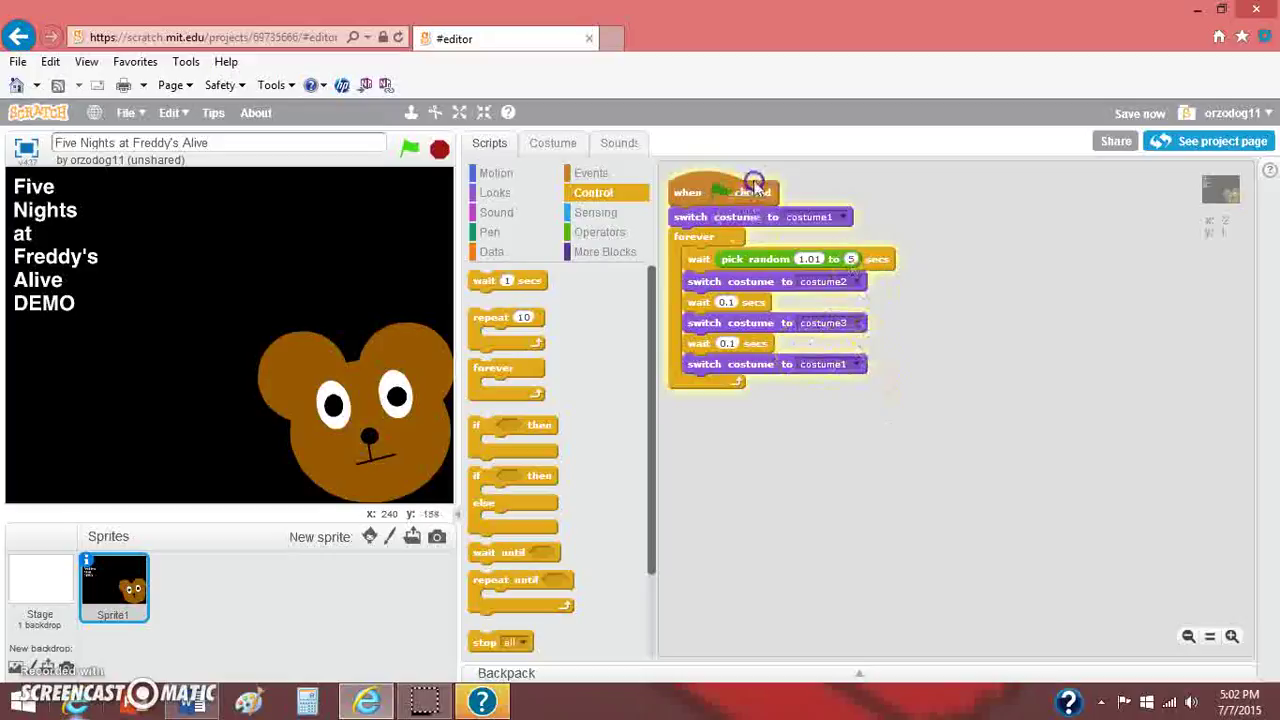
Set the upper limit of the random wait to 3 seconds and run the project again
left_click(850, 259)
type("3")
left_click(860, 260)
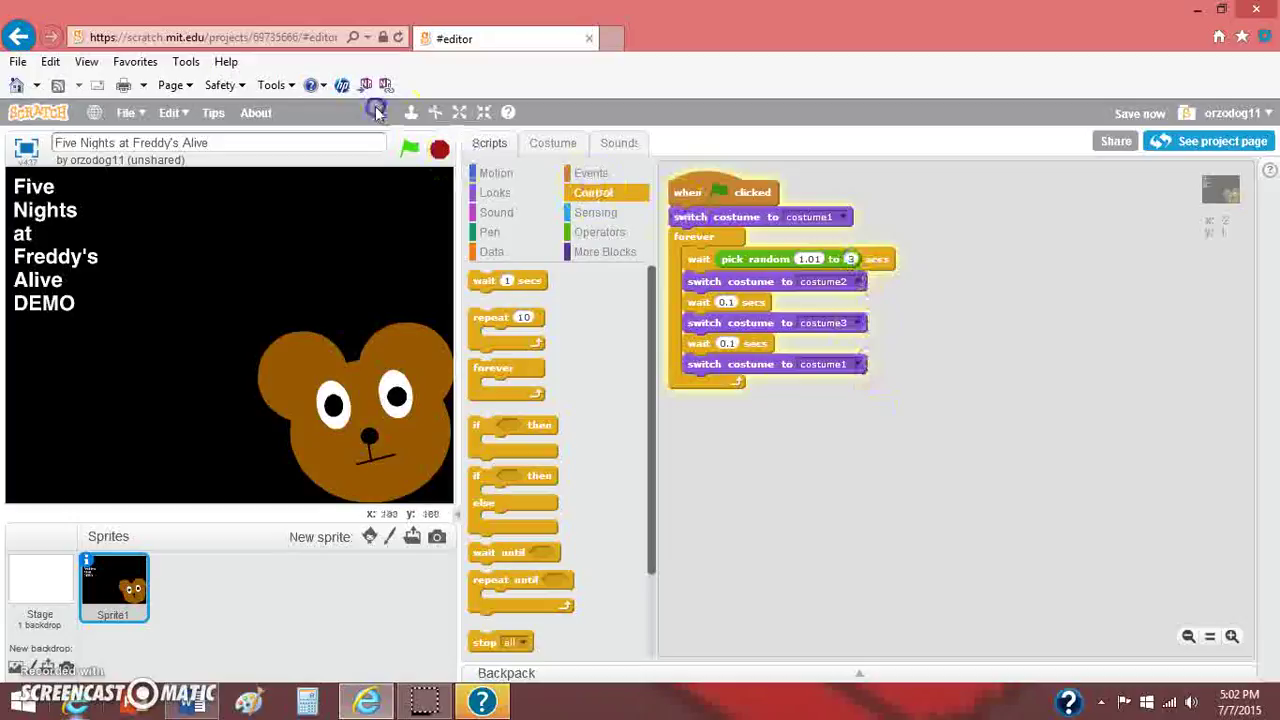
left_click(409, 149)
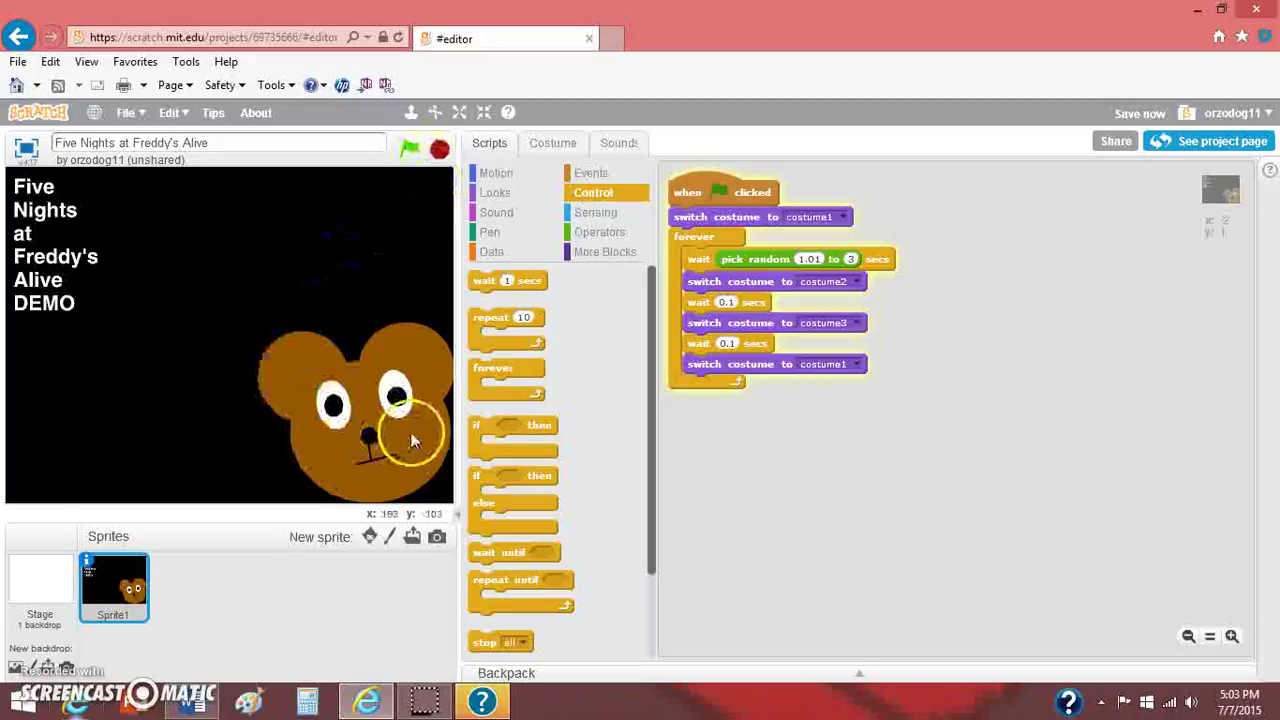
Paint a new sprite with a solid black rectangle about 149 pixels wide in its first costume
left_click(390, 538)
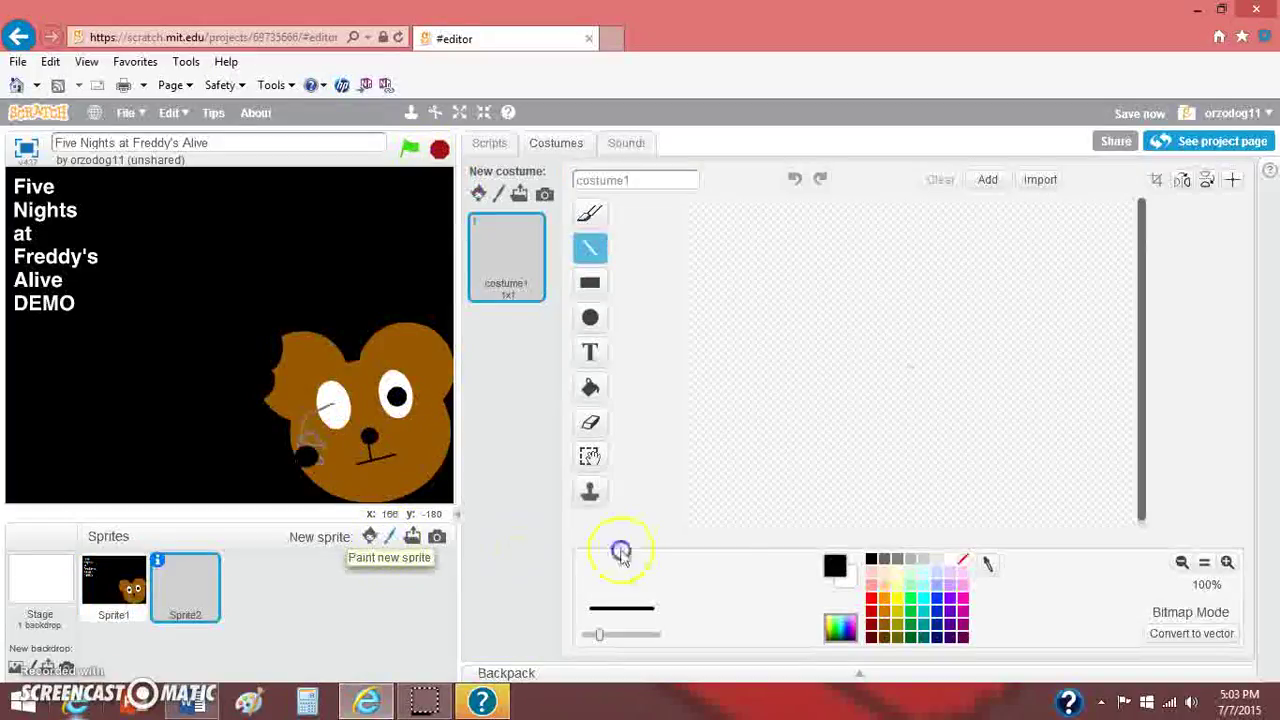
left_click(600, 290)
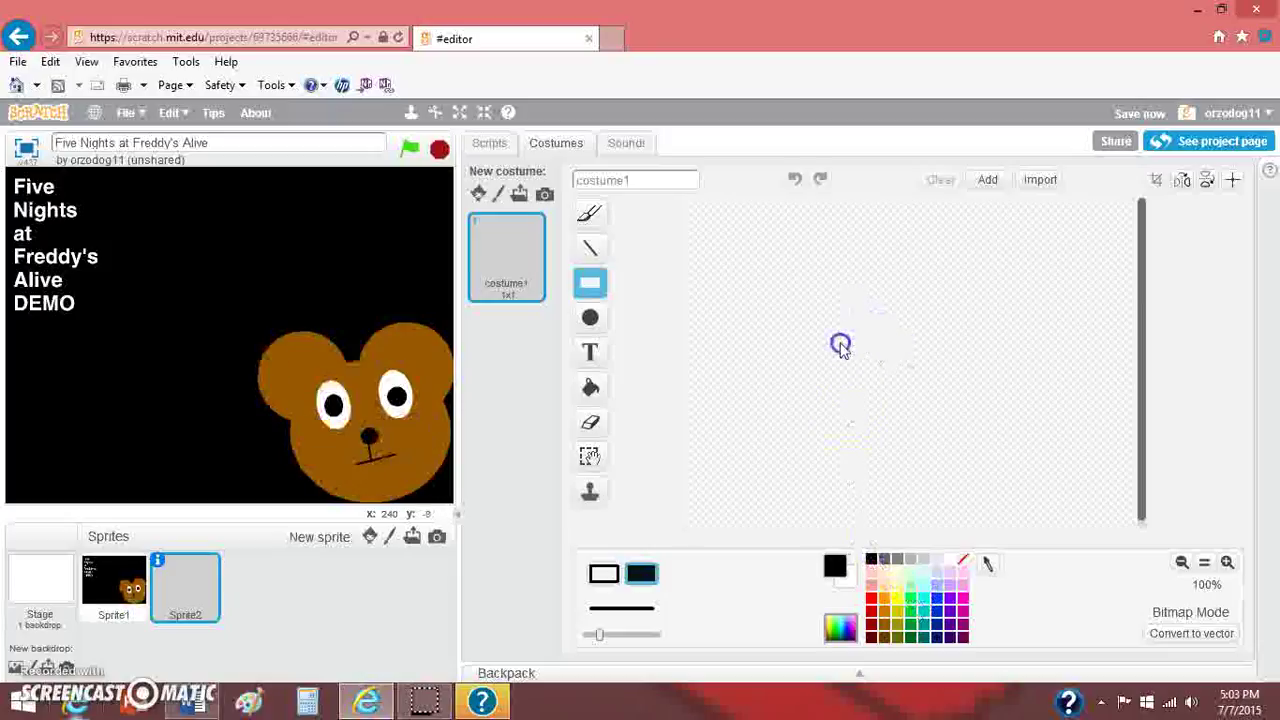
left_click_drag(851, 345, 990, 414)
Fill the new sprite's rectangle with white
left_click(582, 356)
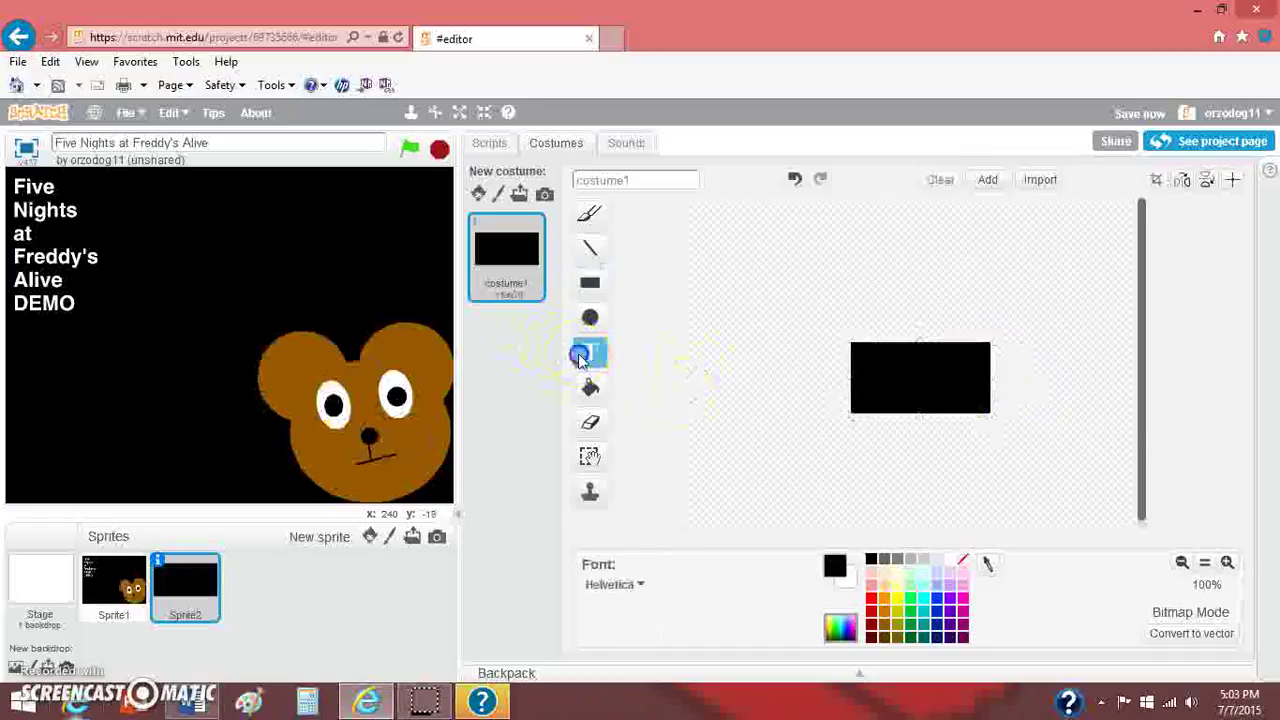
left_click(949, 560)
left_click(845, 410)
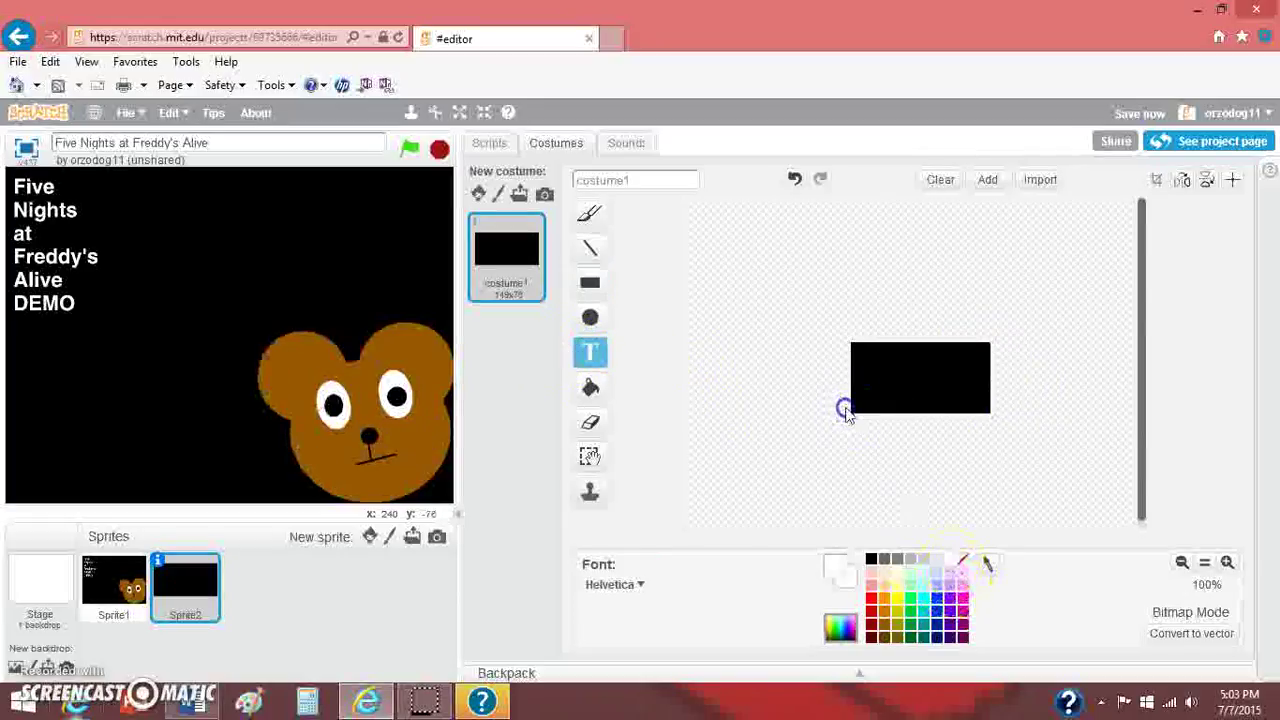
left_click(590, 380)
left_click(897, 394)
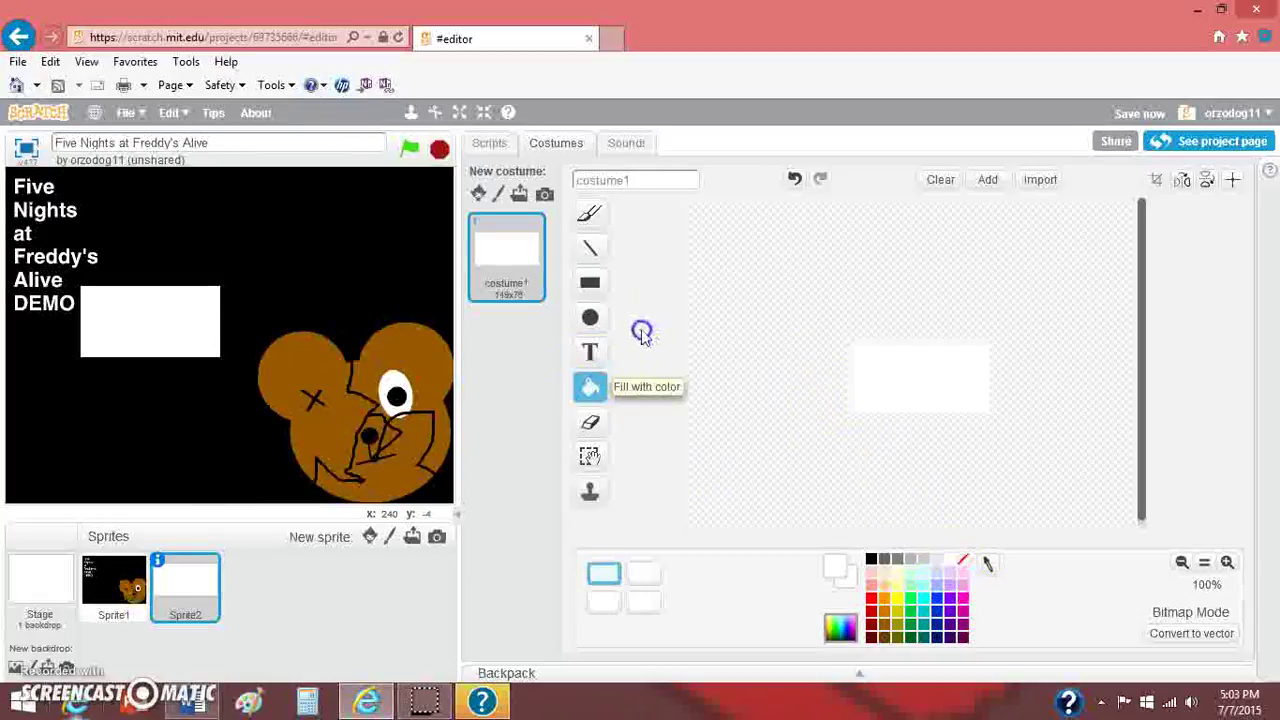
Add the black Helvetica text "Start (click)" on the white rectangle
left_click(592, 347)
left_click(871, 559)
left_click(868, 394)
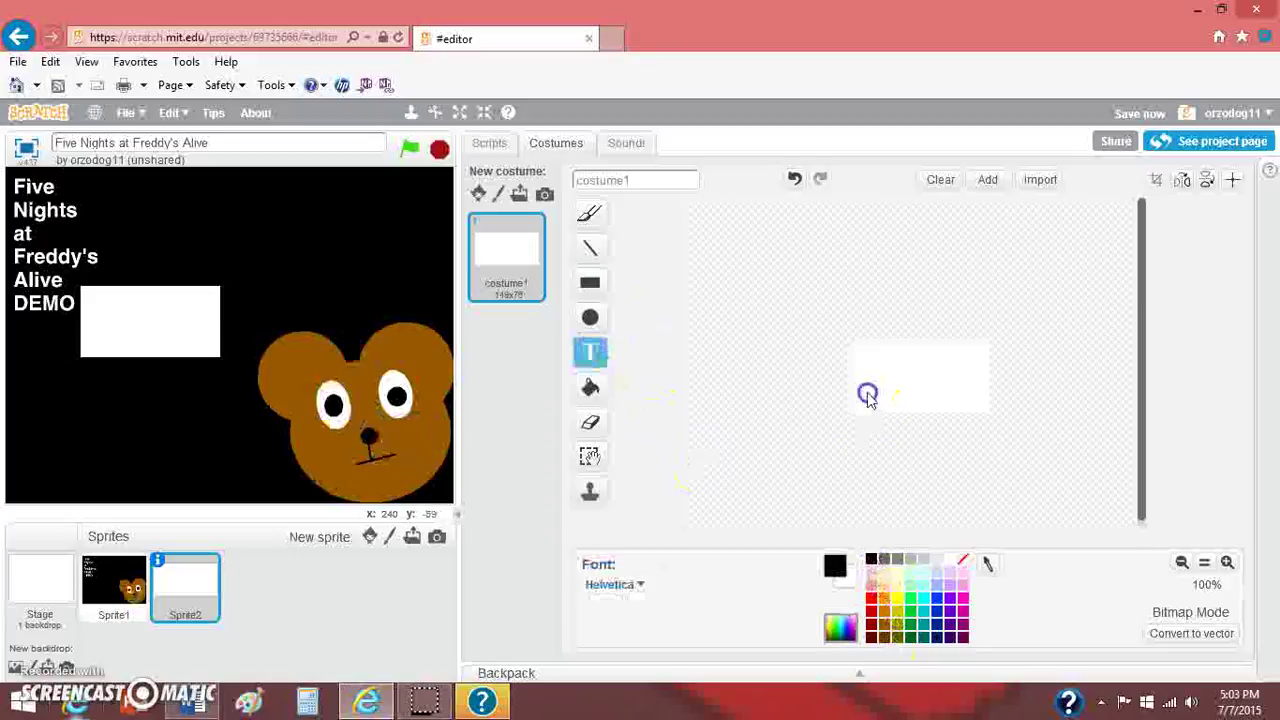
type("Start")
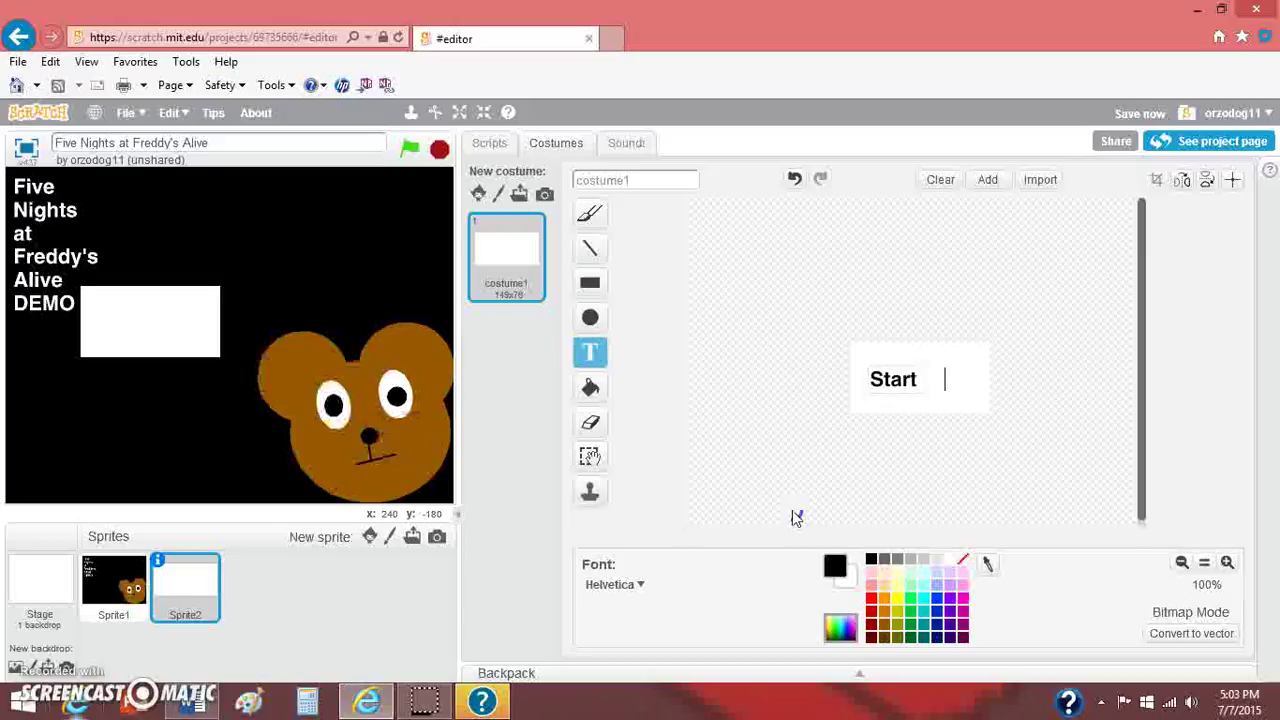
key("BackSpace")
type("(click")
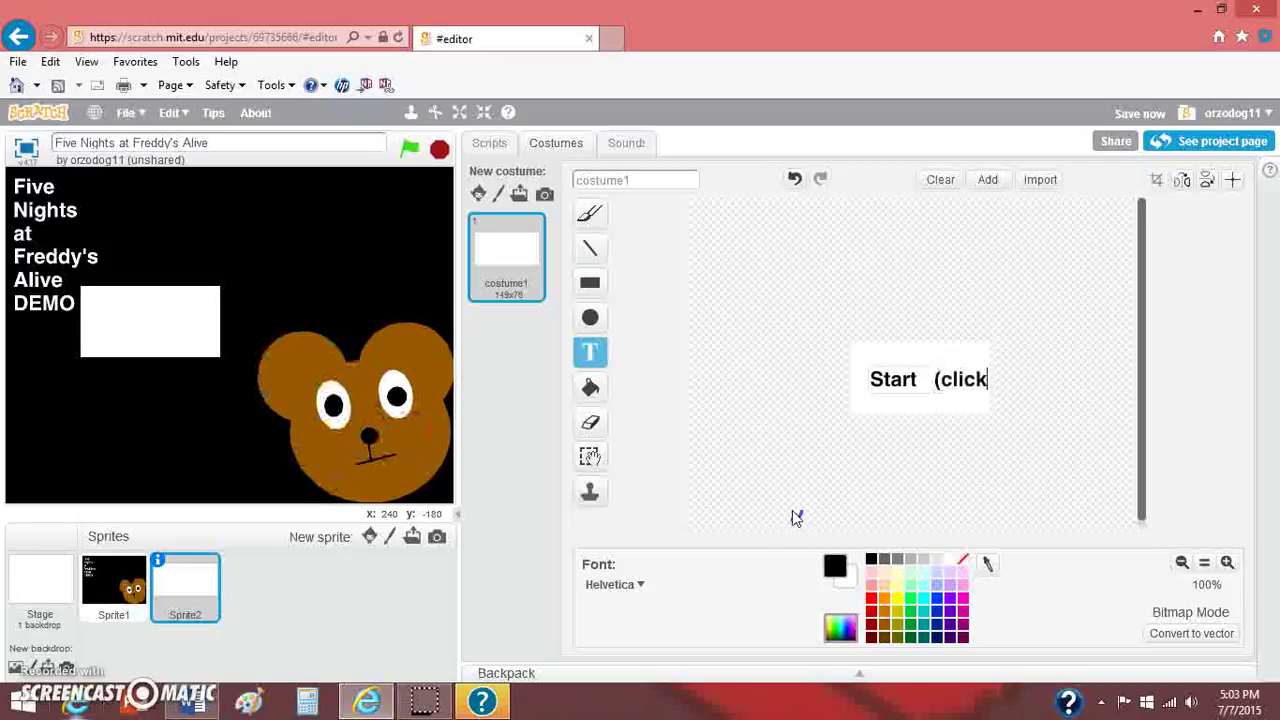
key("BackSpace")
key("BackSpace")
key("BackSpace")
key("BackSpace")
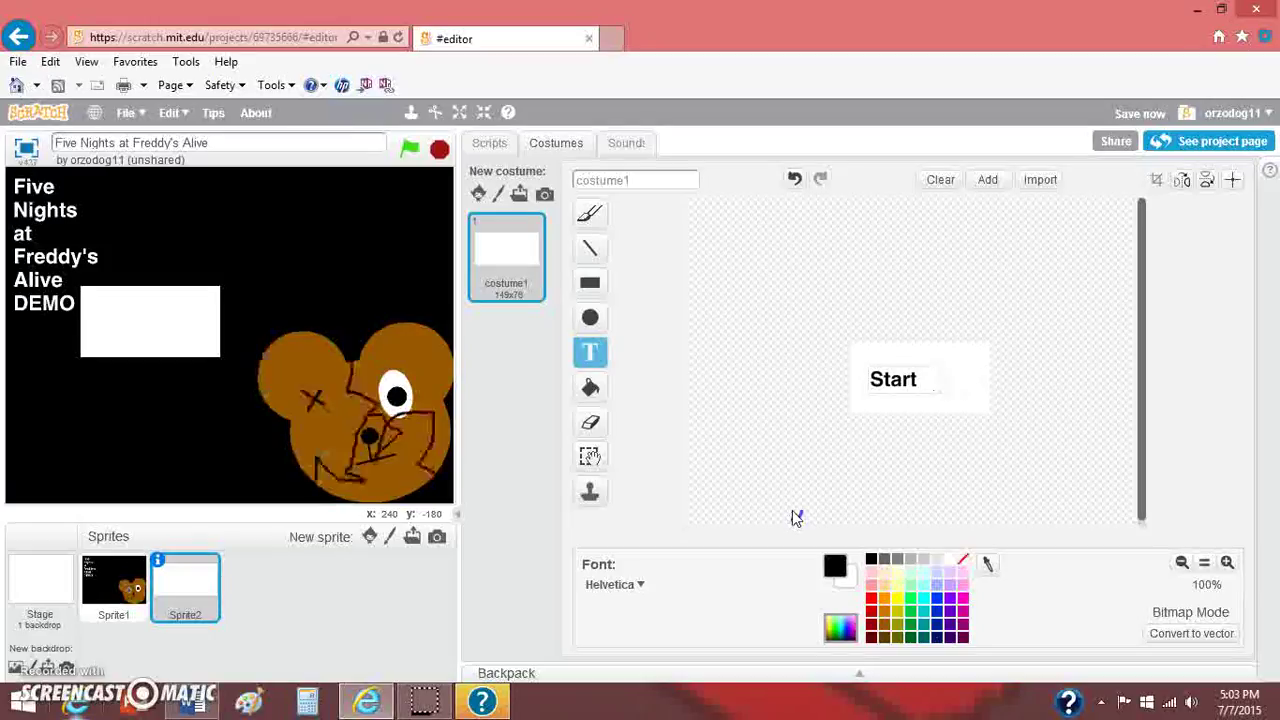
type("(")
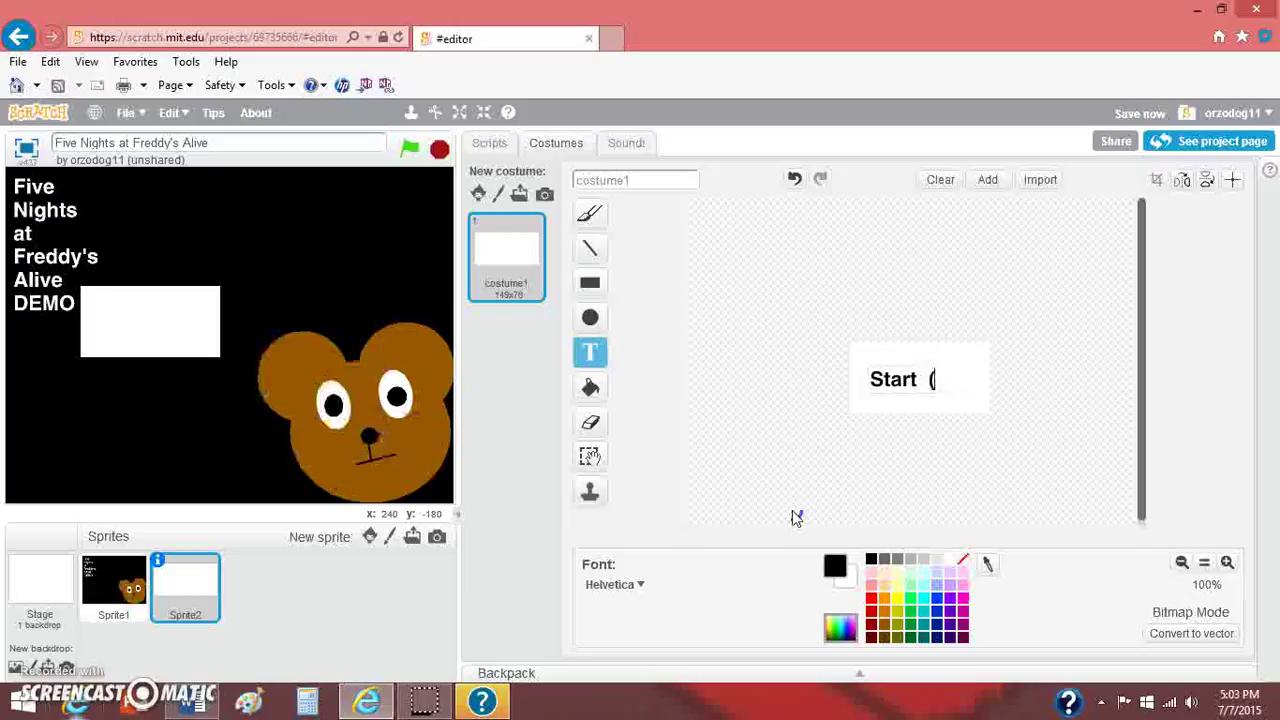
type("click")
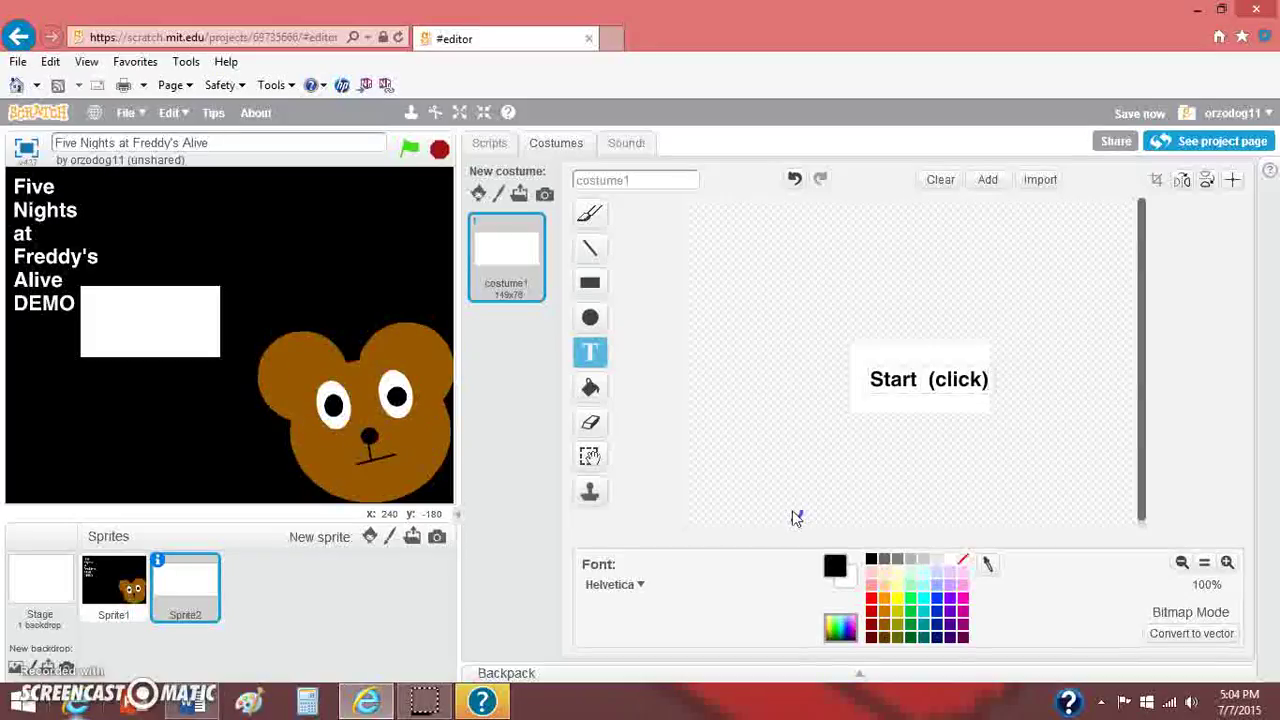
left_click(757, 423)
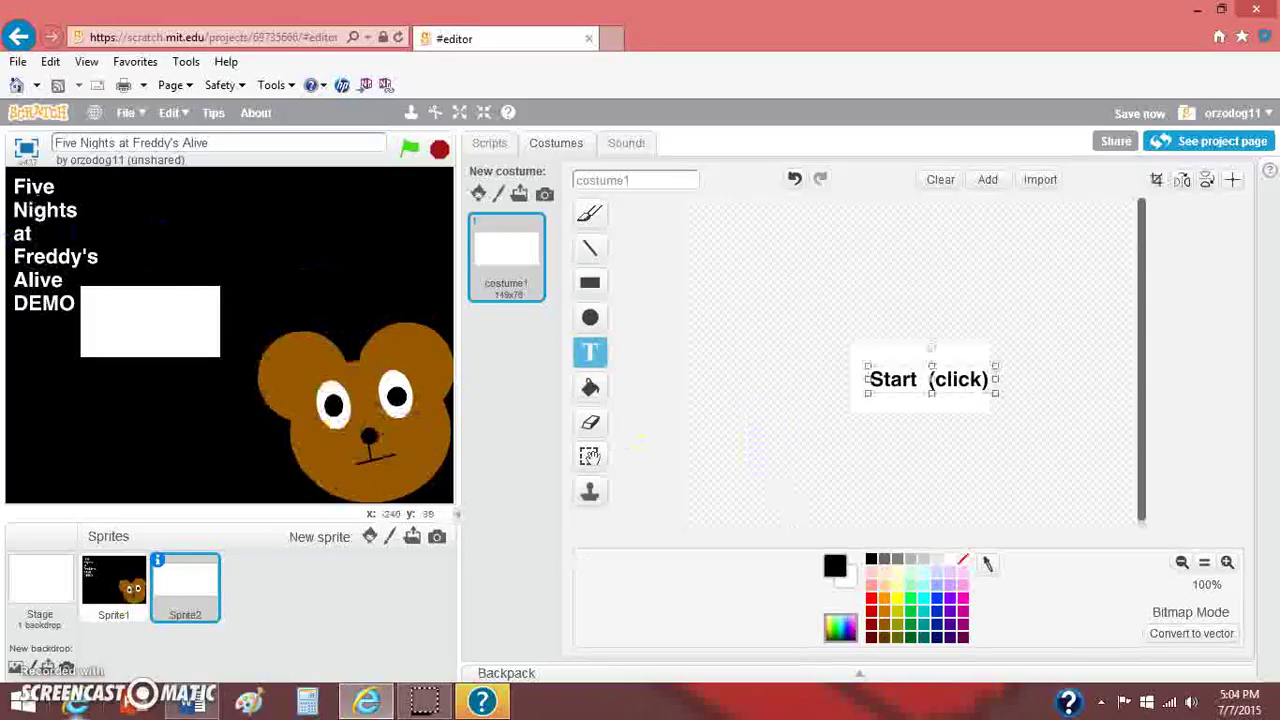
Place the Start sprite in the stage's lower-left corner and begin its script with a "when this sprite clicked" block, cleaning up the workspace
left_click(490, 144)
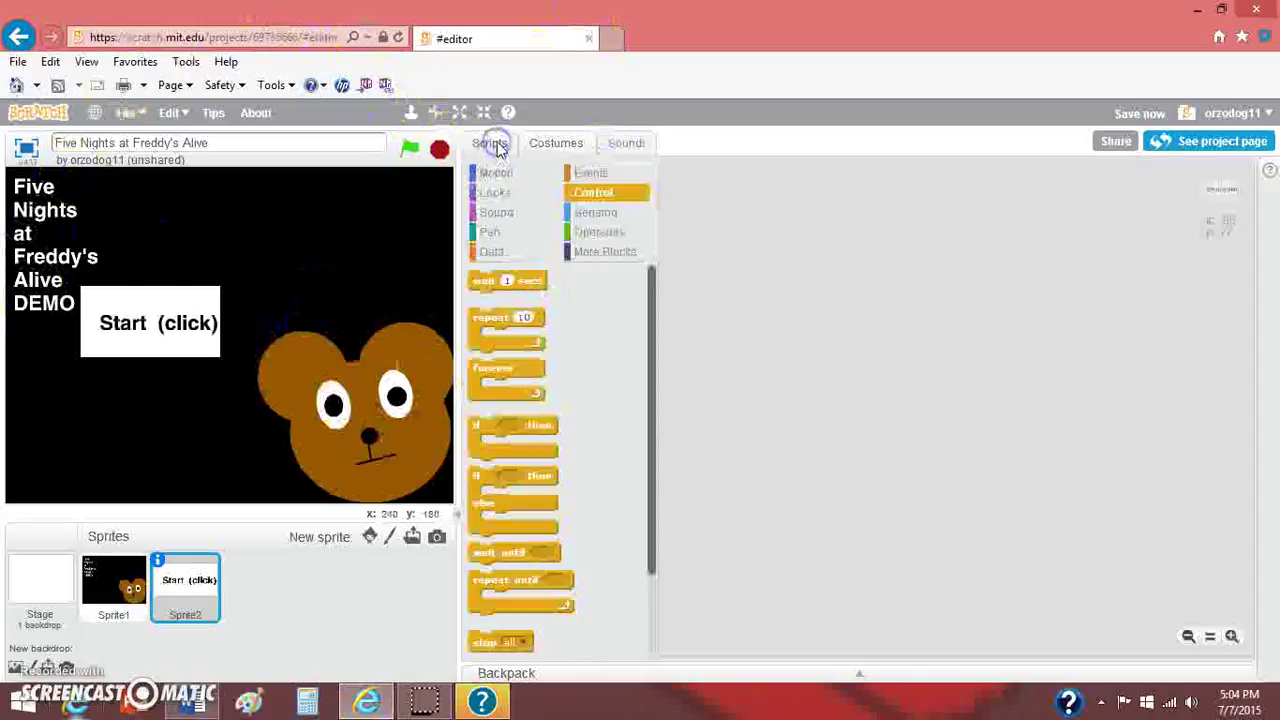
left_click_drag(168, 330, 112, 452)
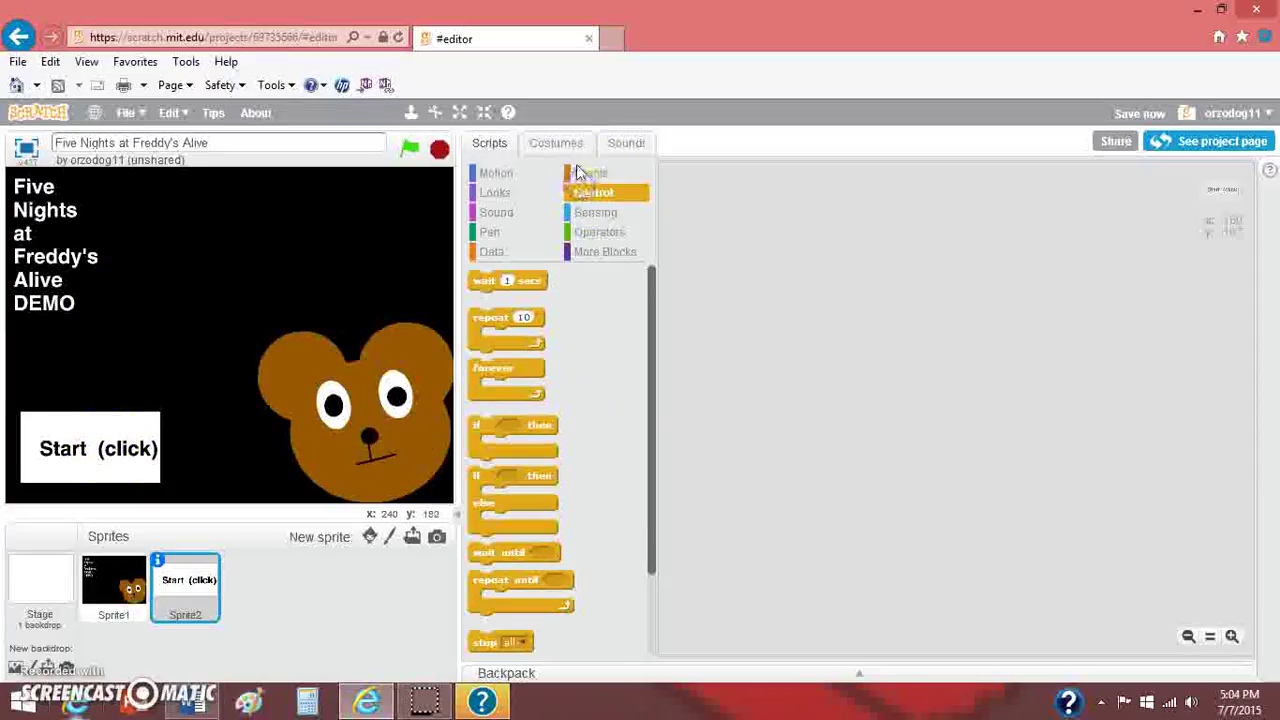
left_click(585, 173)
left_click_drag(495, 369, 888, 304)
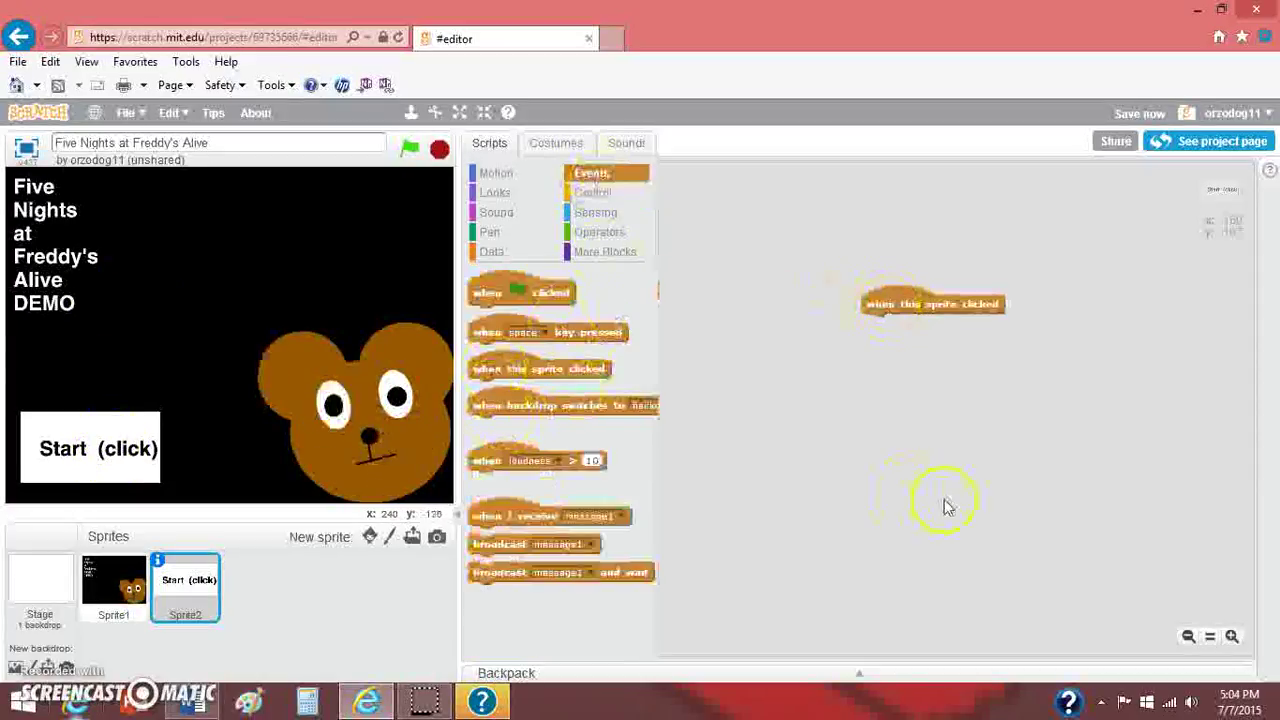
right_click(948, 507)
left_click(998, 508)
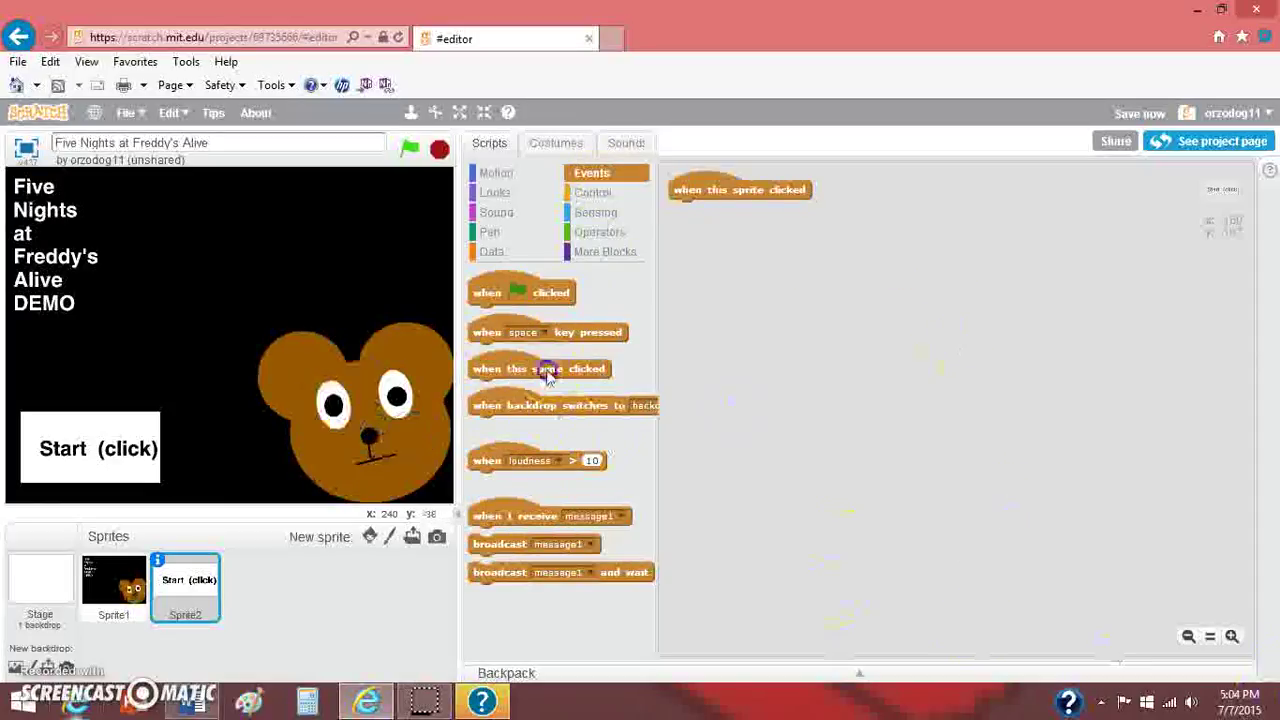
Attach a broadcast message1 block followed by a hide block under the Start sprite's "when this sprite clicked" block
left_click_drag(492, 545, 735, 212)
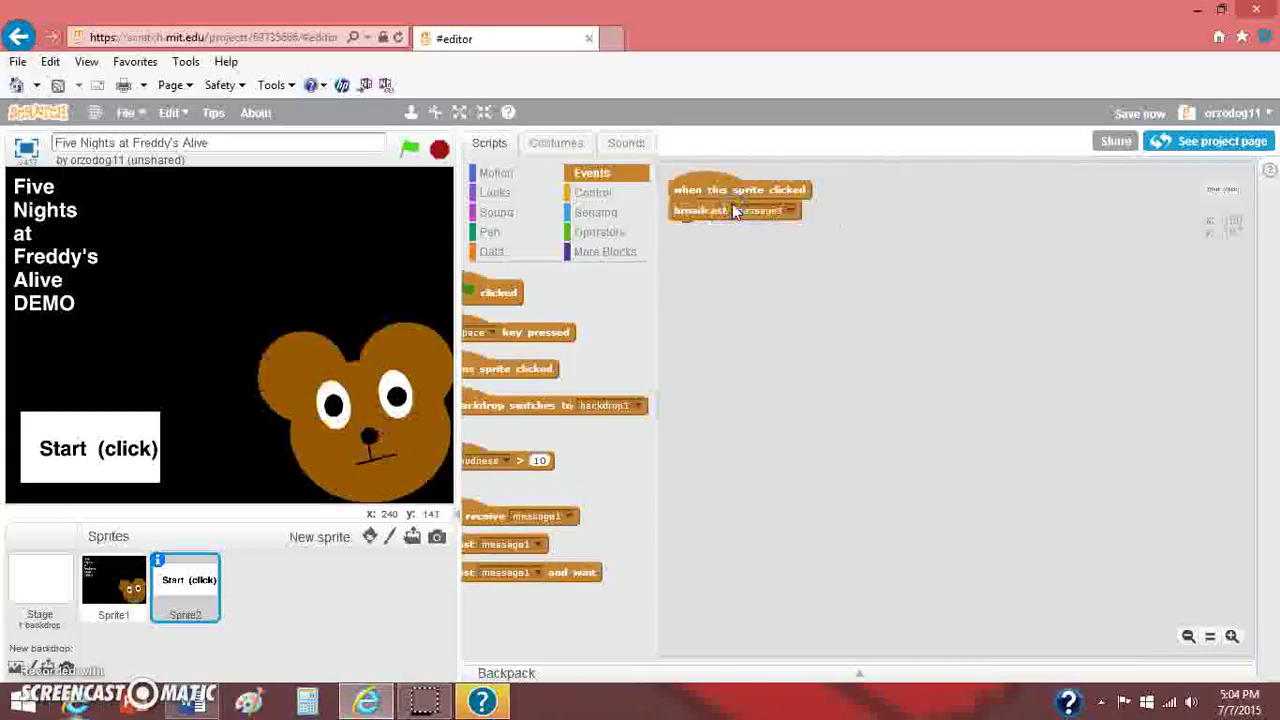
left_click(497, 192)
left_click_drag(505, 428, 695, 238)
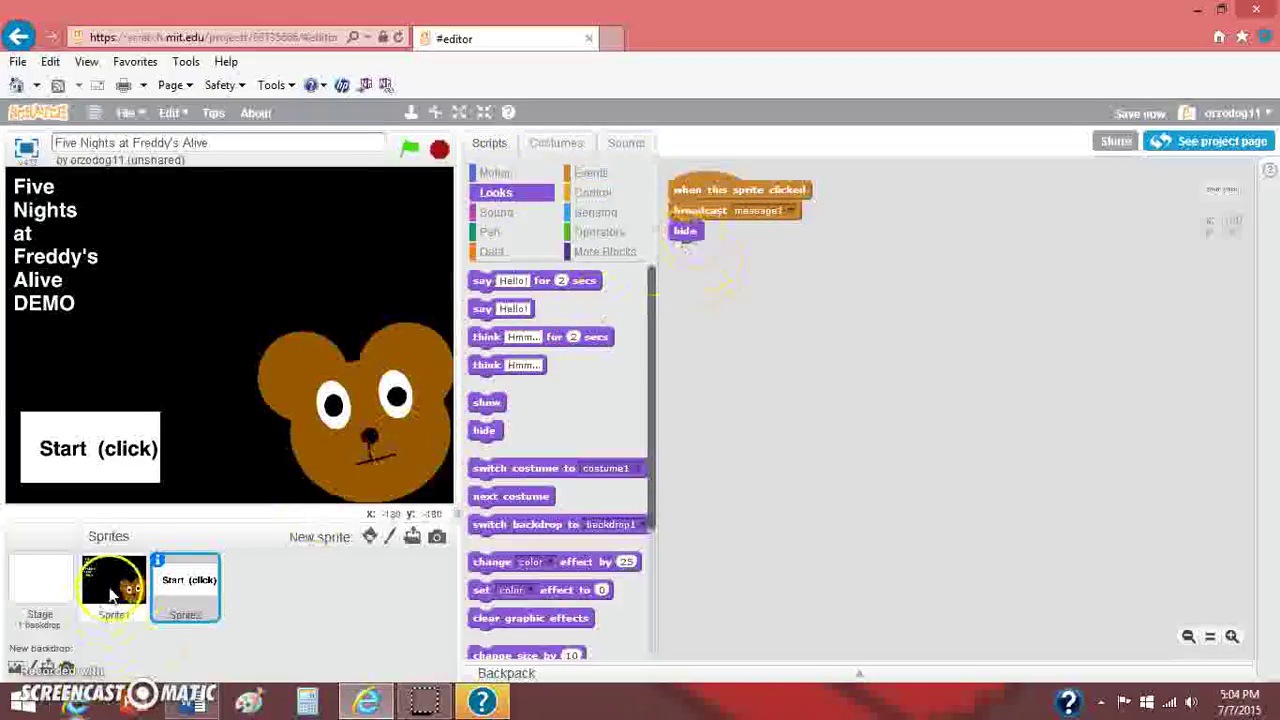
Add a "when I receive message1" script with a hide block to Sprite1, and clean up its scripts
left_click(112, 594)
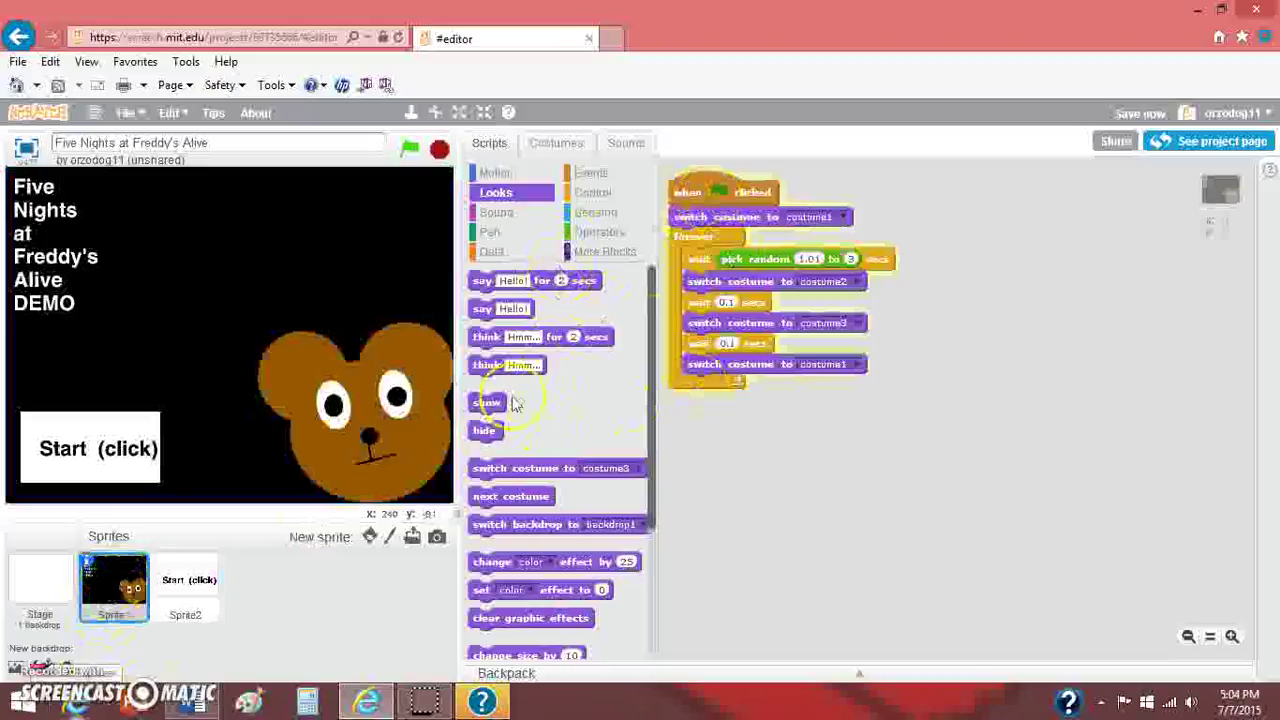
left_click(590, 172)
left_click_drag(492, 514, 729, 523)
right_click(814, 586)
left_click(837, 601)
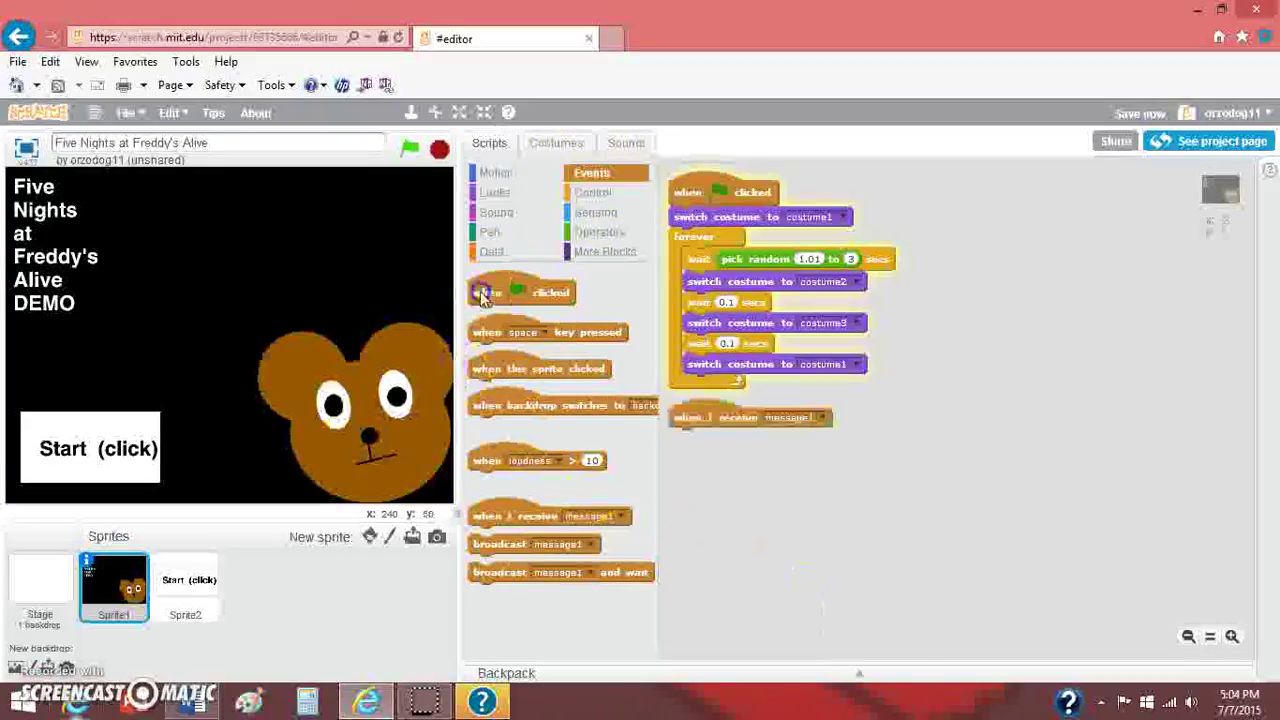
left_click(495, 192)
left_click_drag(519, 450, 700, 442)
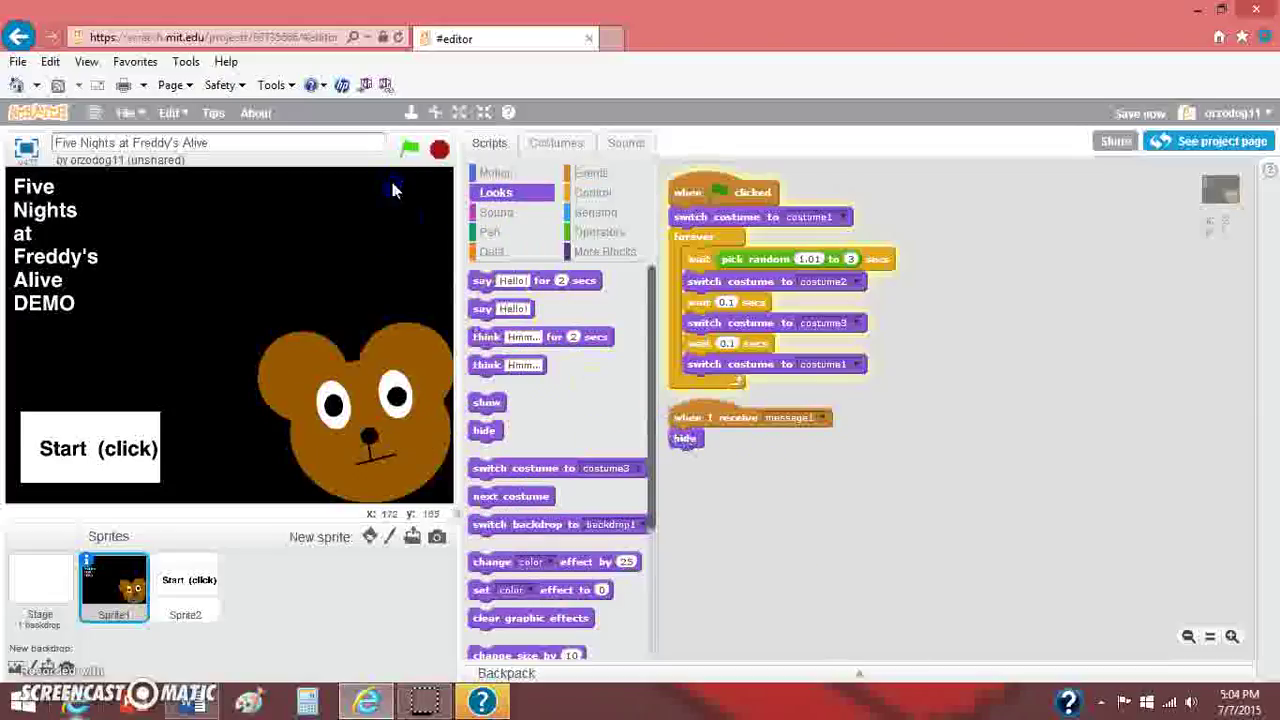
Return to Sprite1's scripts, test the Start button on the stage, and stop the project
left_click(35, 575)
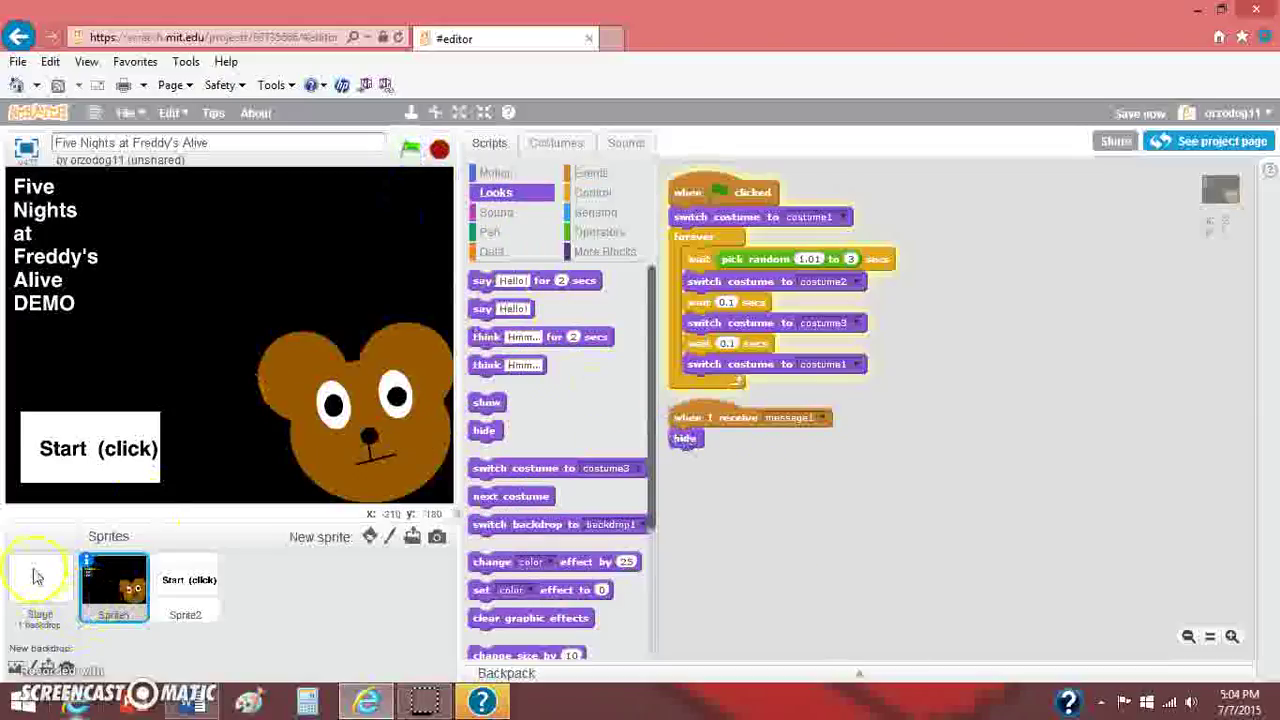
left_click(105, 600)
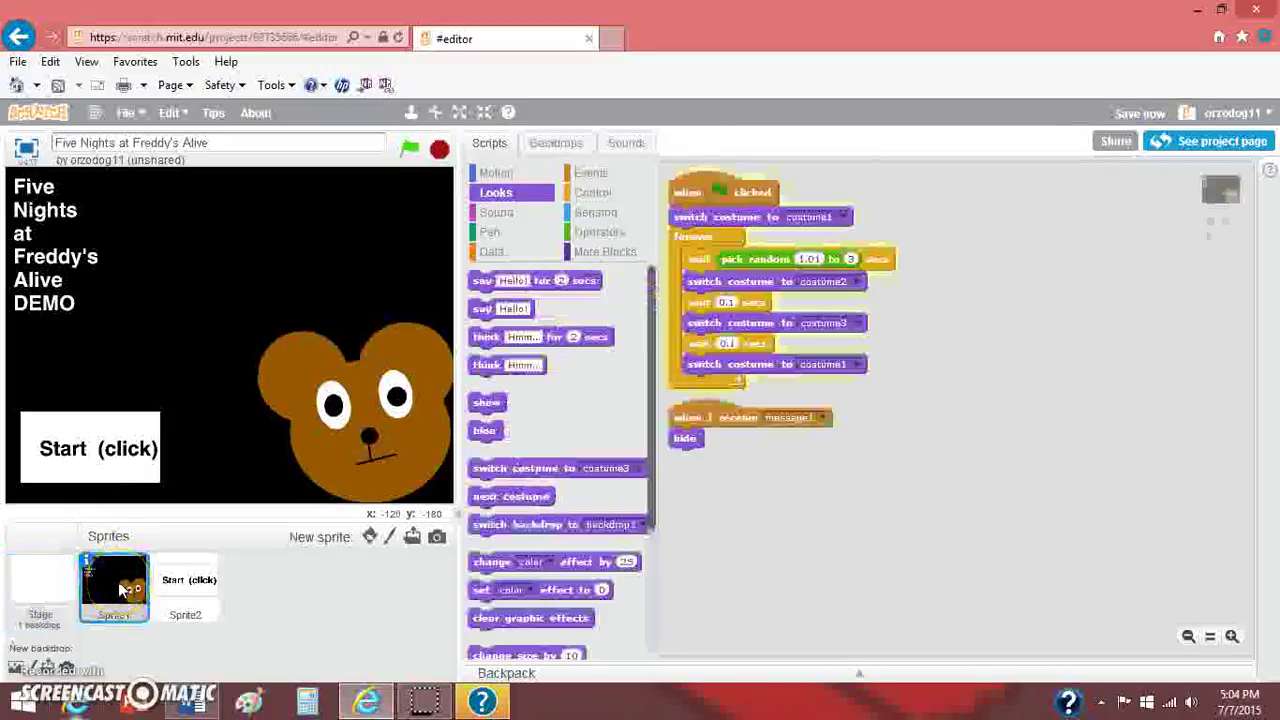
left_click(81, 458)
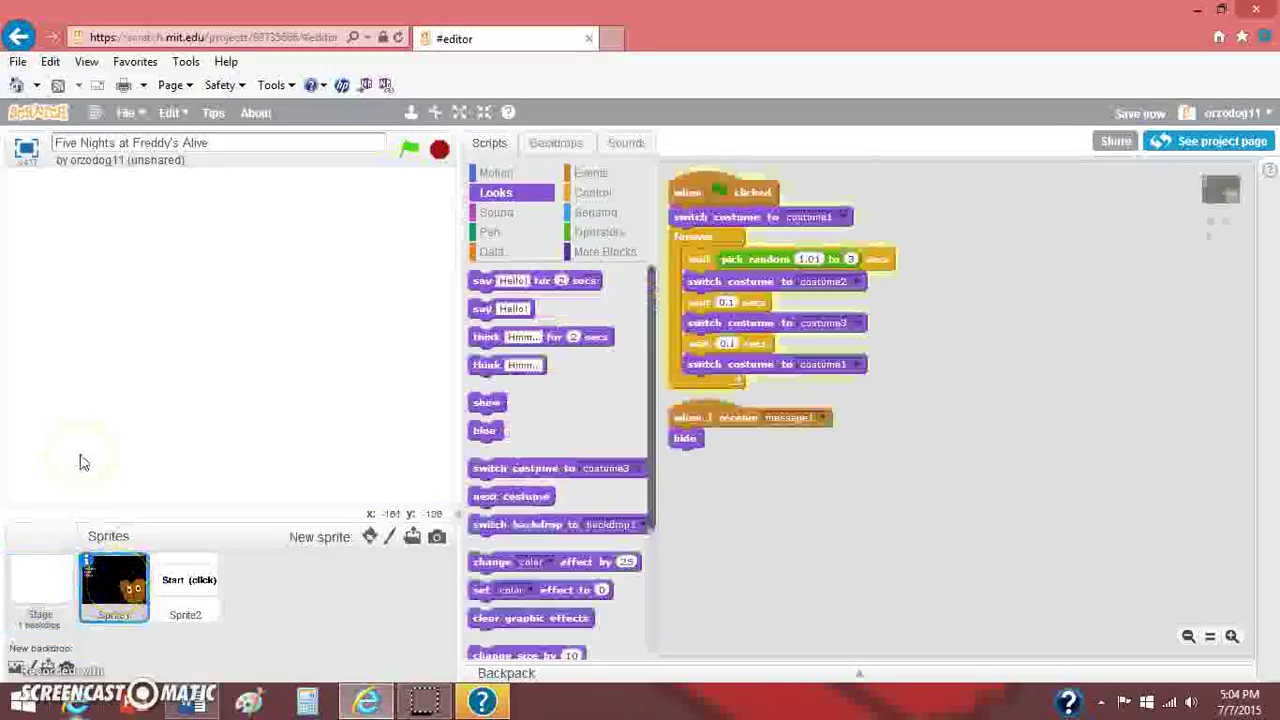
left_click(439, 150)
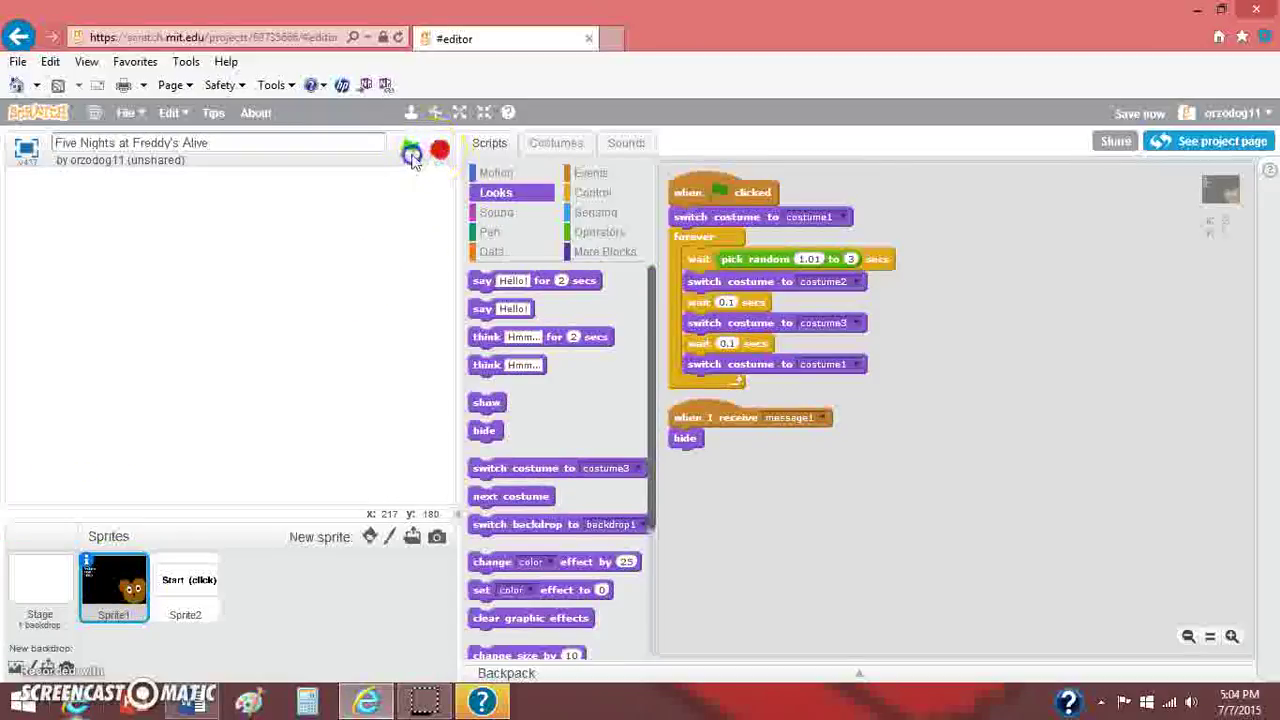
Add a tidied script that shows the Start sprite on the green flag, and test the project with the Start button again
left_click(490, 402)
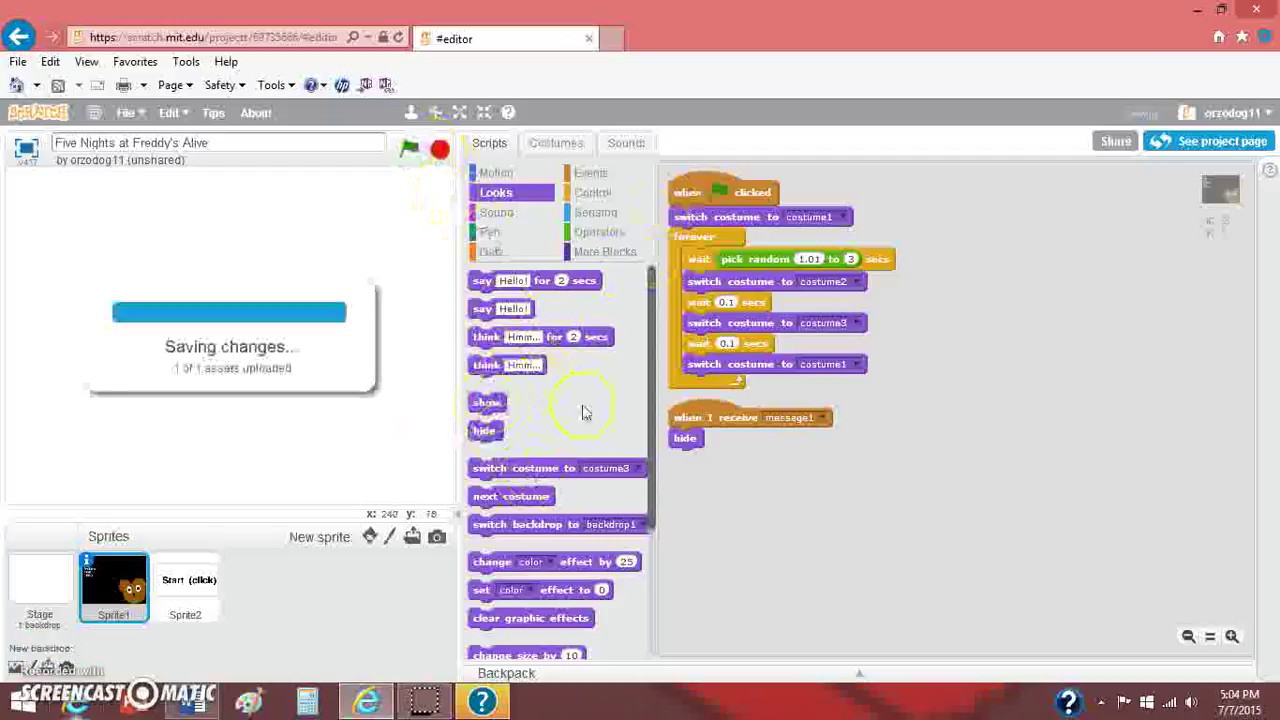
left_click_drag(484, 402, 918, 264)
left_click(200, 605)
left_click(600, 174)
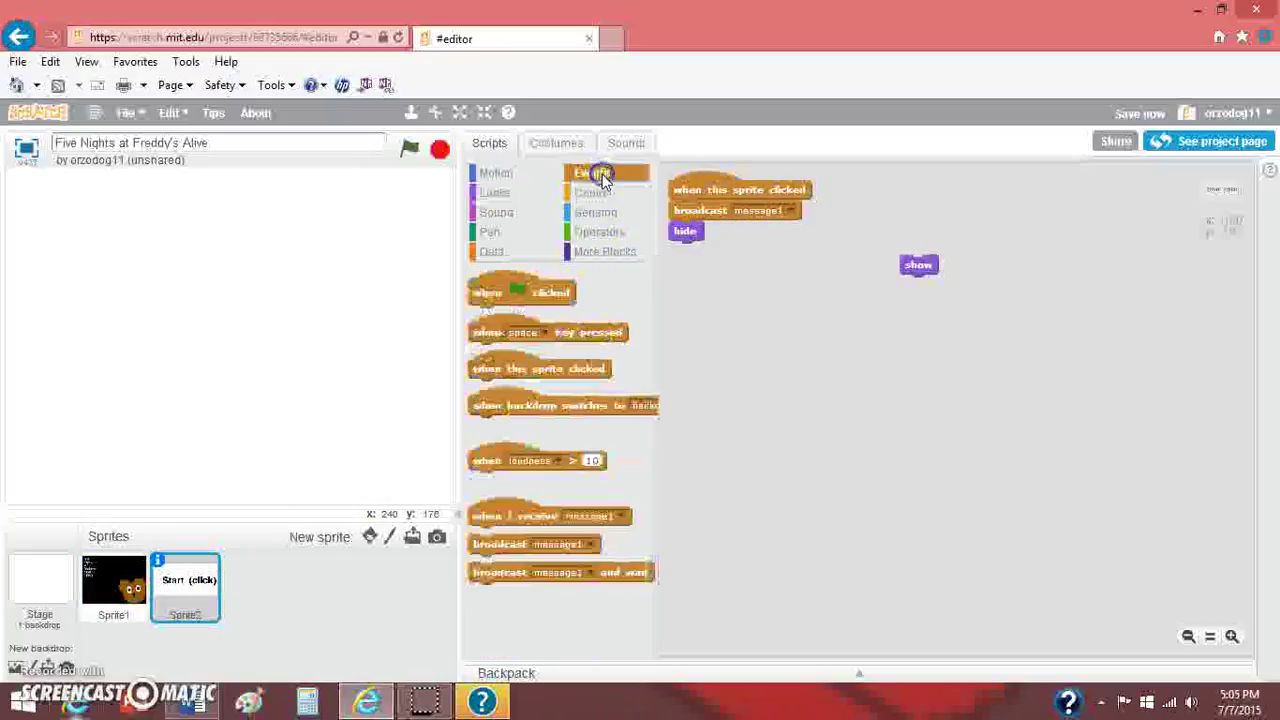
left_click_drag(486, 293, 927, 265)
right_click(970, 300)
left_click(986, 314)
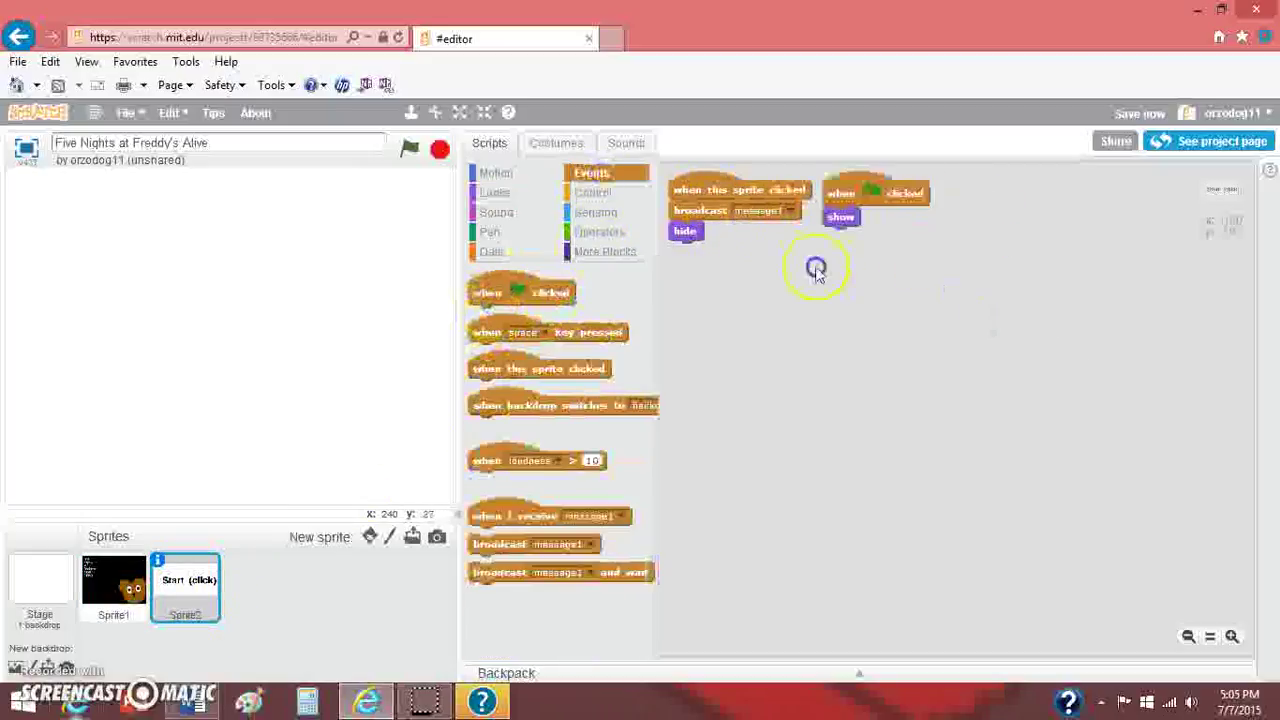
left_click(410, 149)
left_click(168, 447)
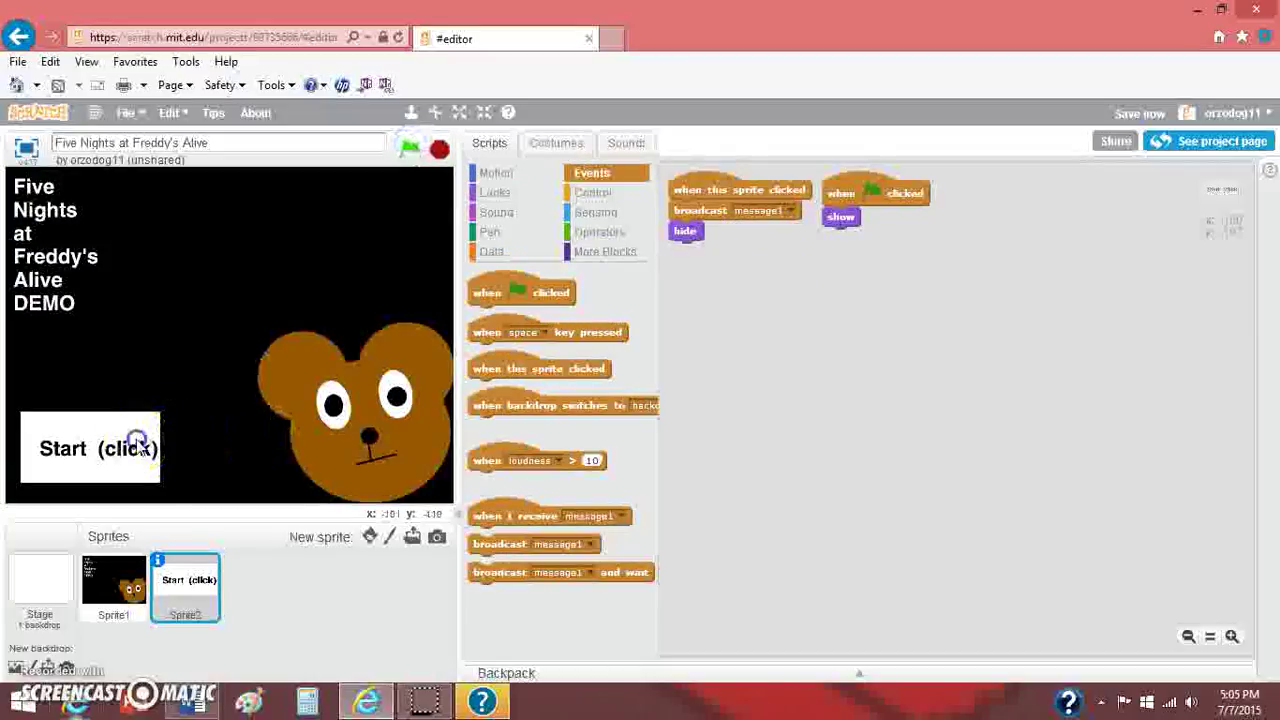